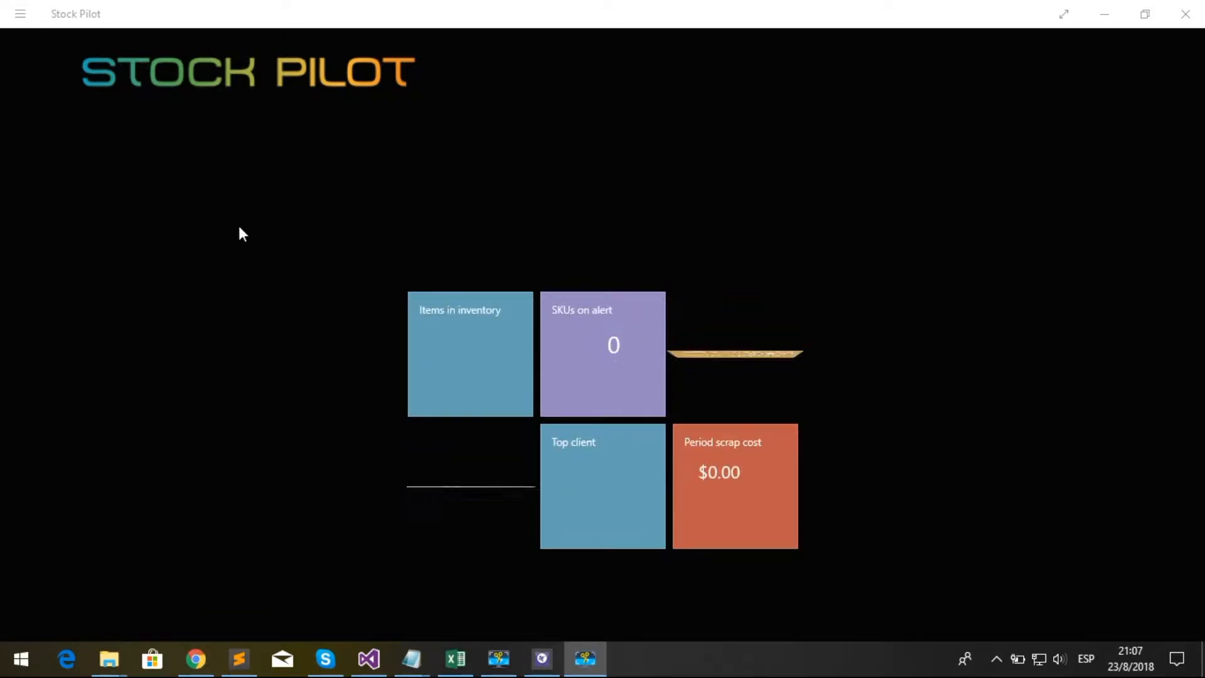
- In the application configuration, set the annual holding cost to 45% and lower the service level slightly
left_click(23, 14)
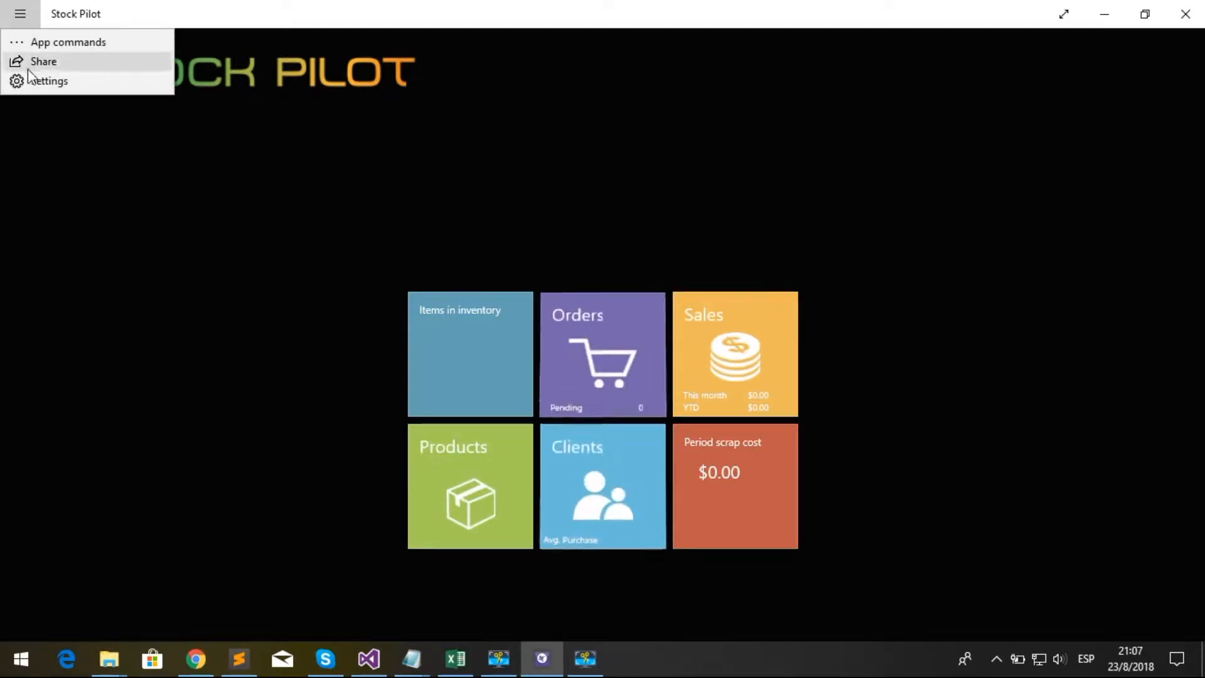
left_click(32, 82)
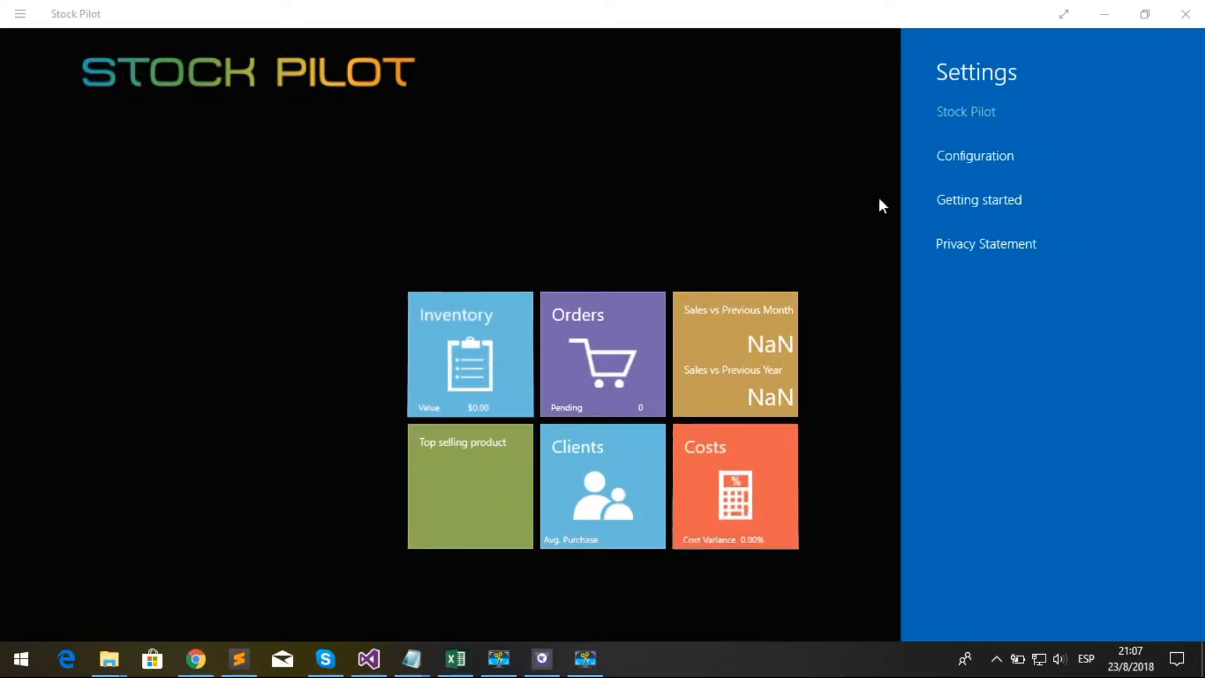
left_click(1003, 164)
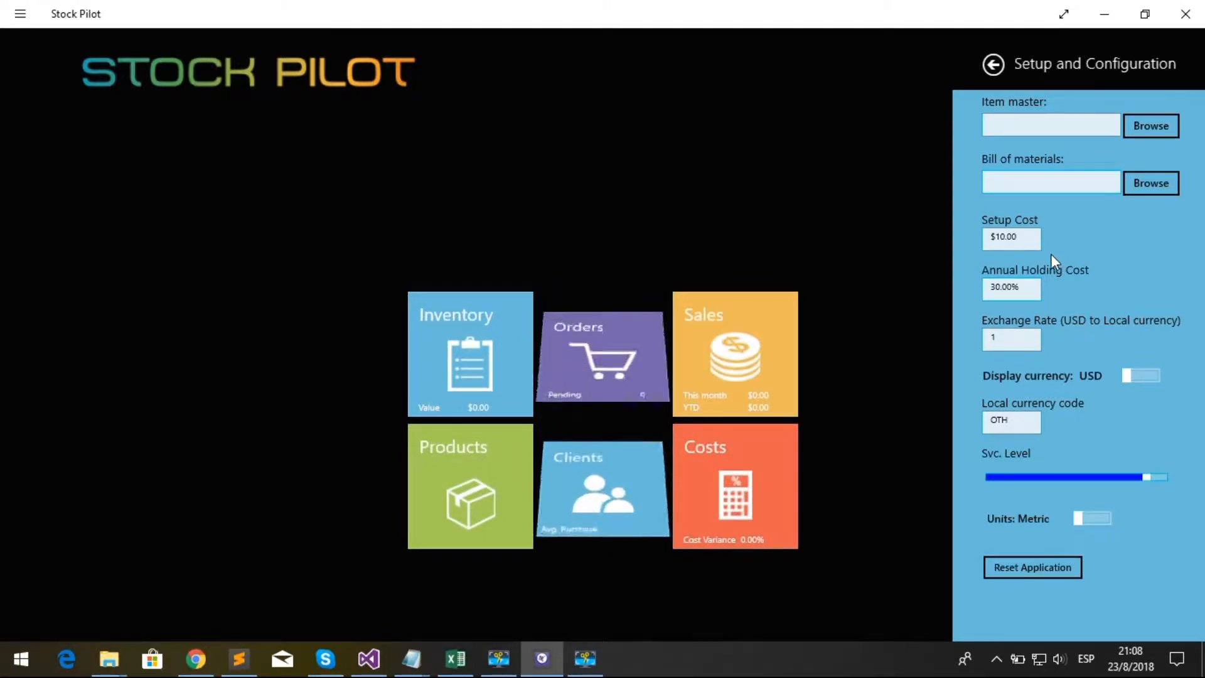
left_click(1032, 287)
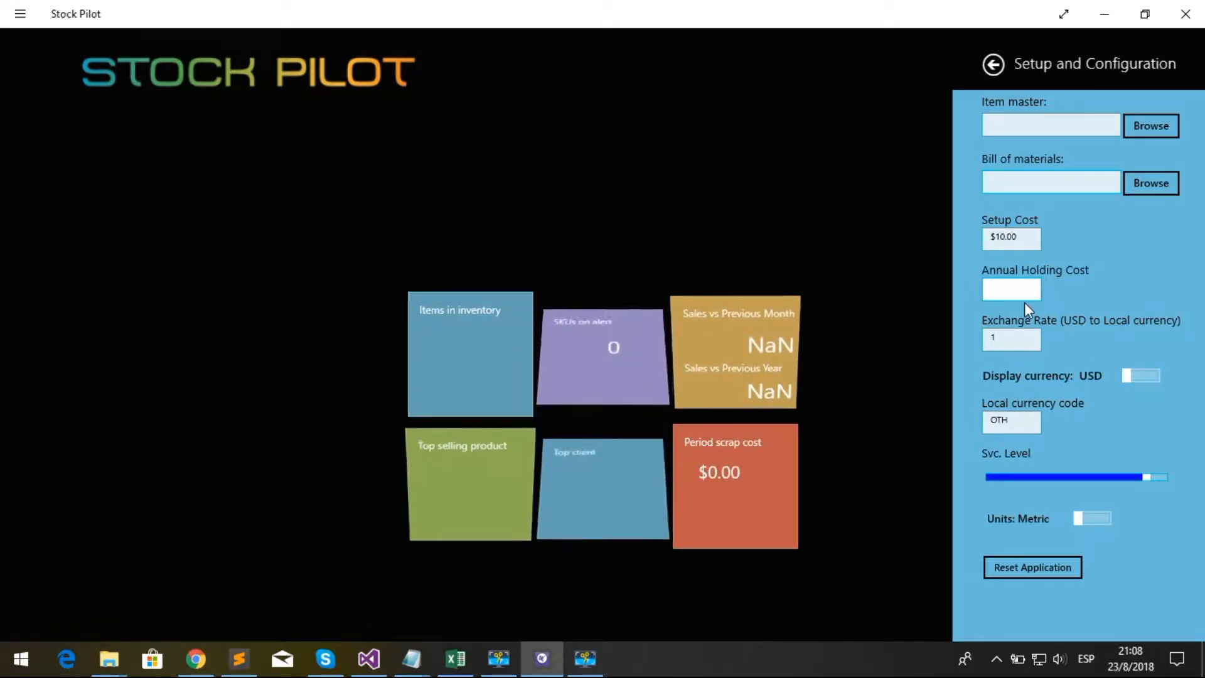
type("45%")
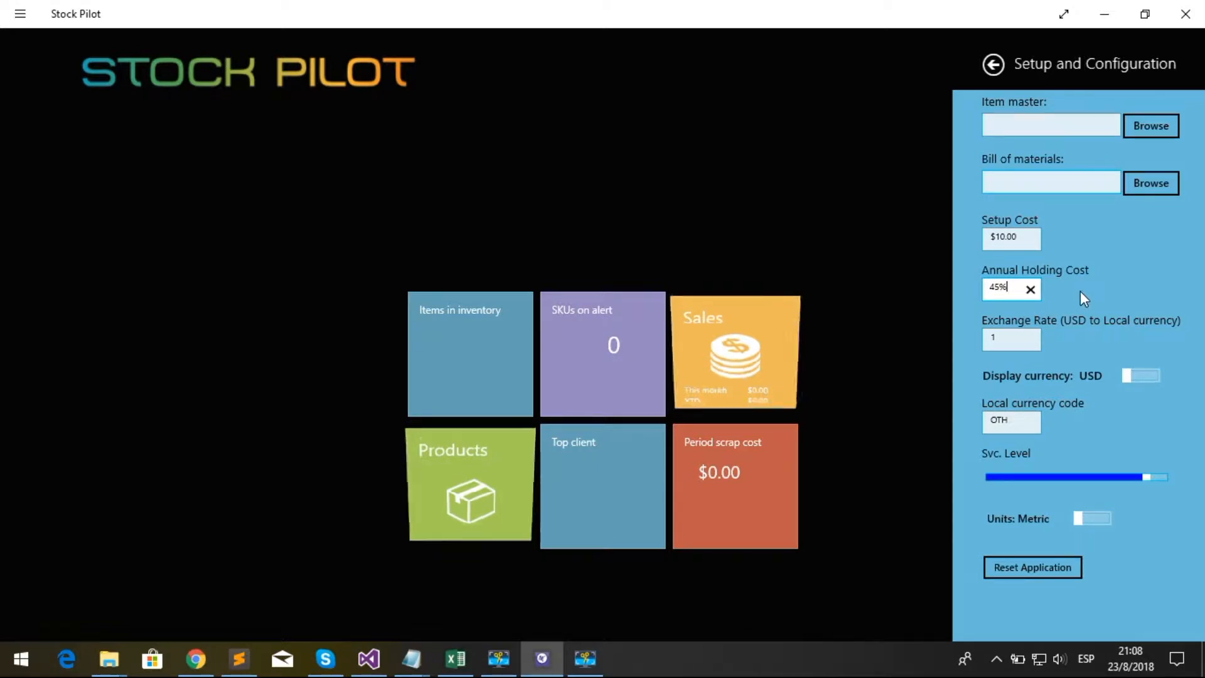
key("Return")
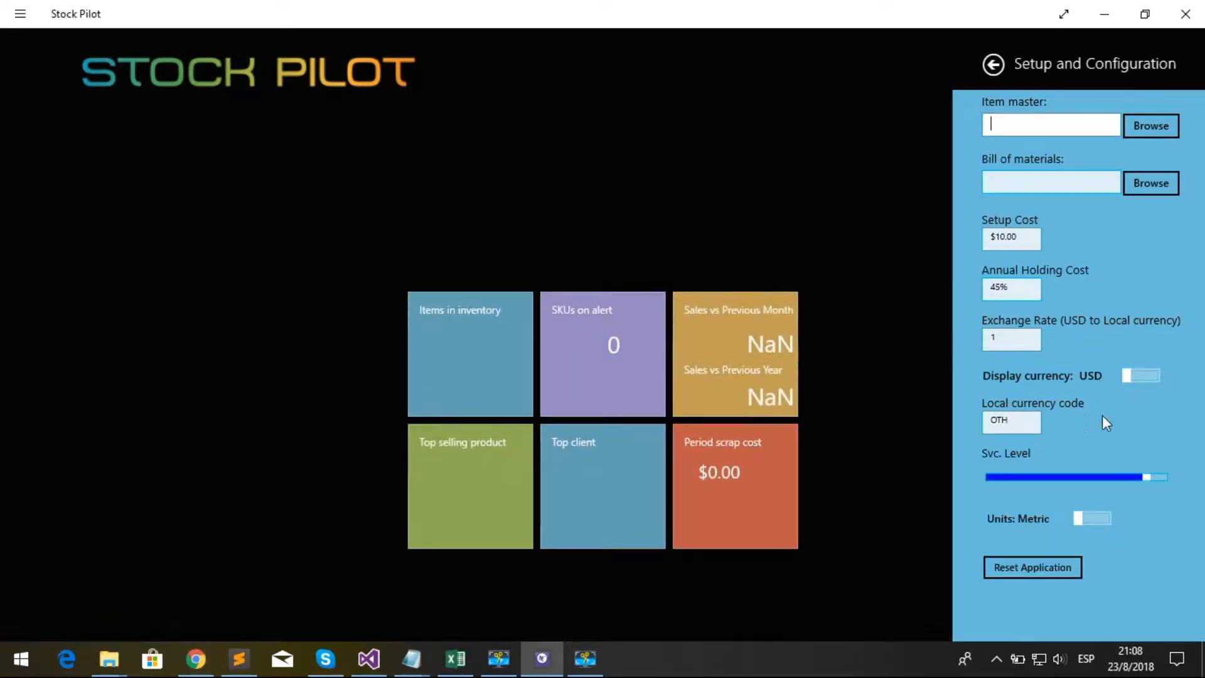
left_click_drag(1147, 482, 1128, 501)
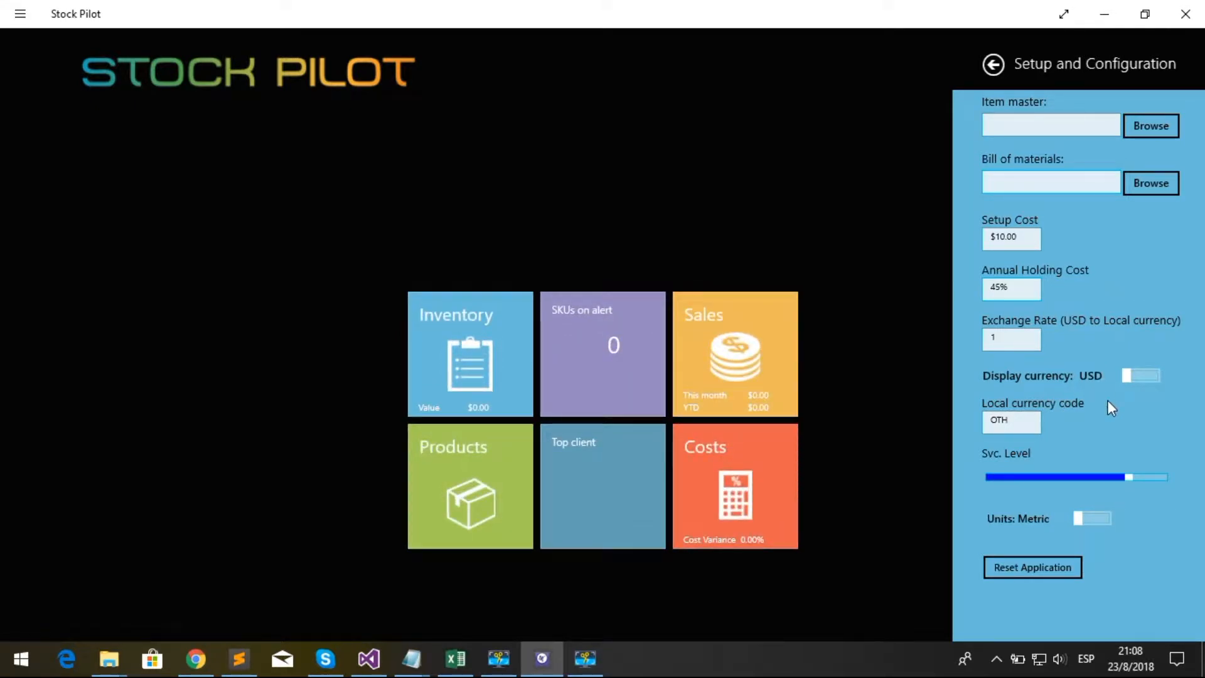
- Set the local currency code to MXN, the display currency to Local and the exchange rate to 19, and close the configuration
left_click(1004, 420)
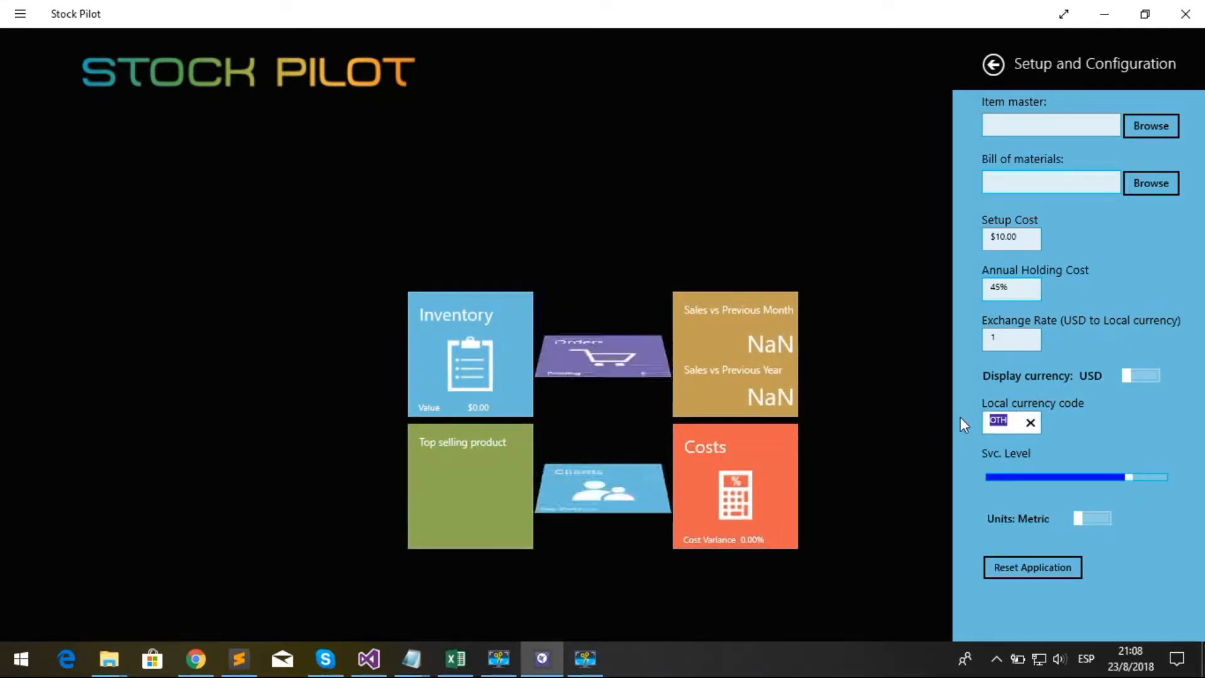
type("MXN")
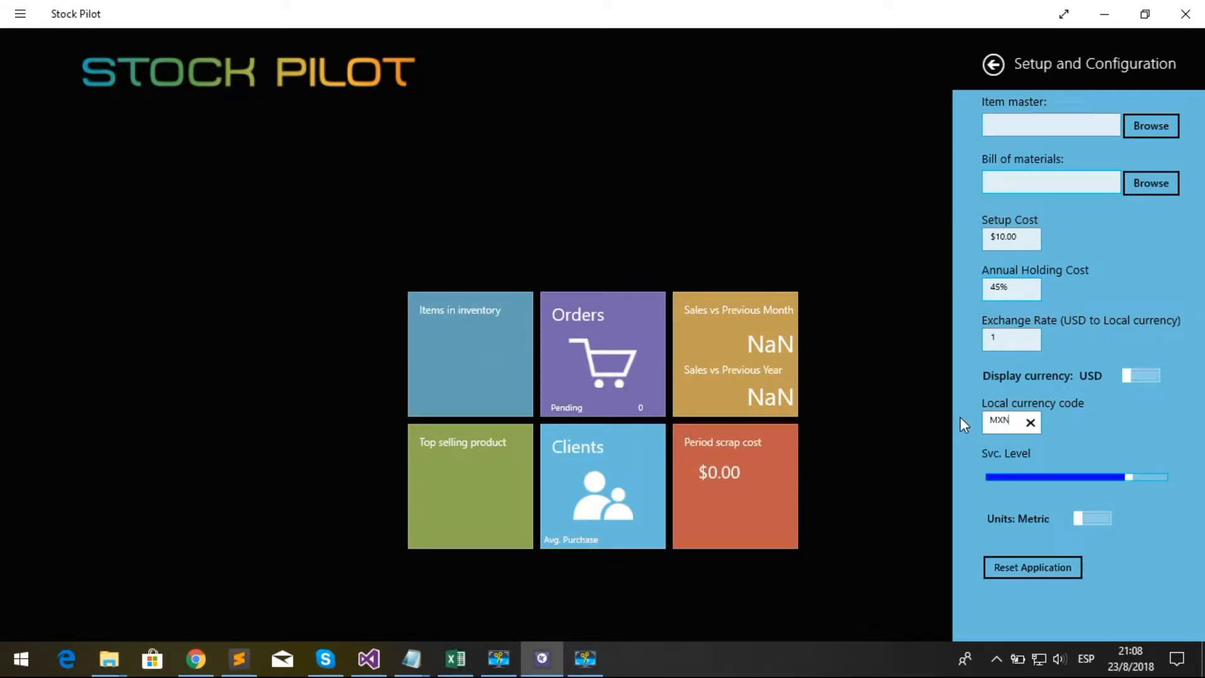
left_click(1151, 376)
left_click(1002, 341)
type("9")
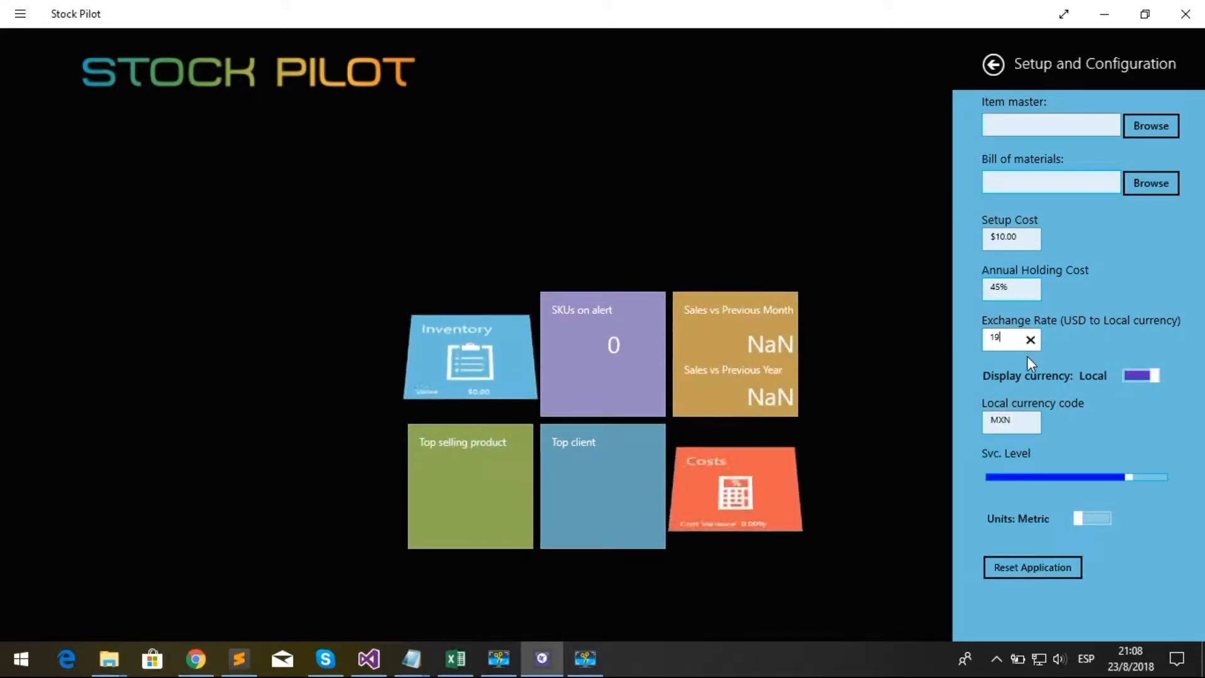
left_click(1063, 344)
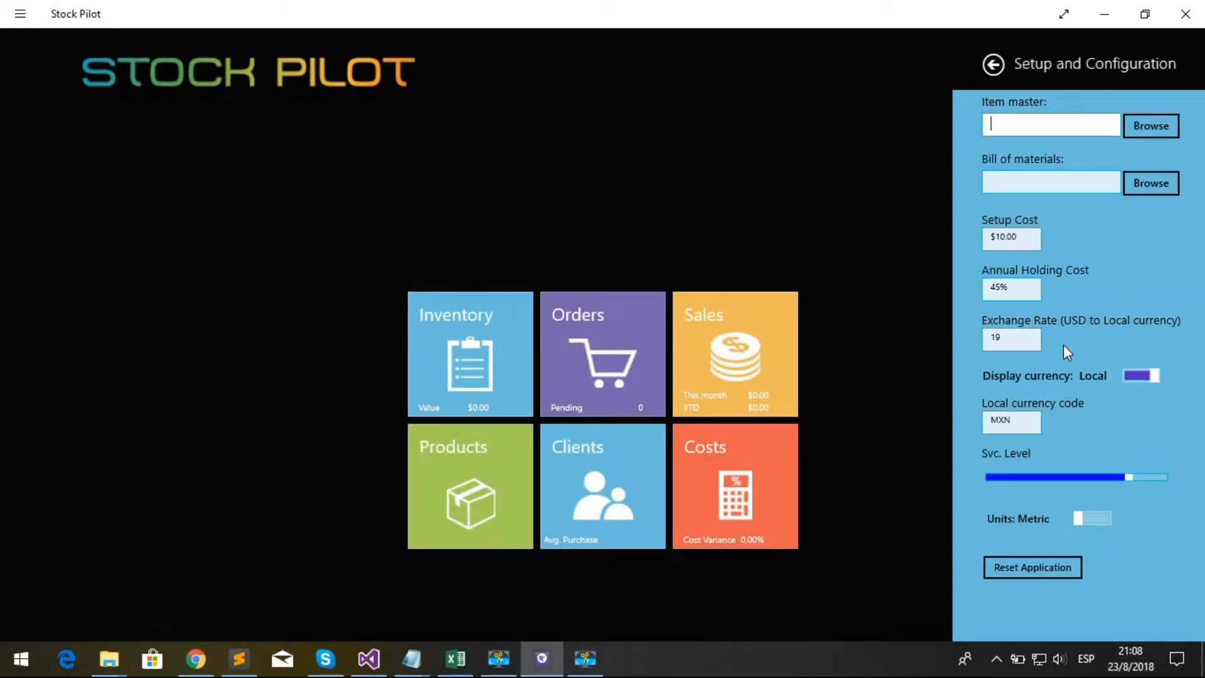
left_click(932, 319)
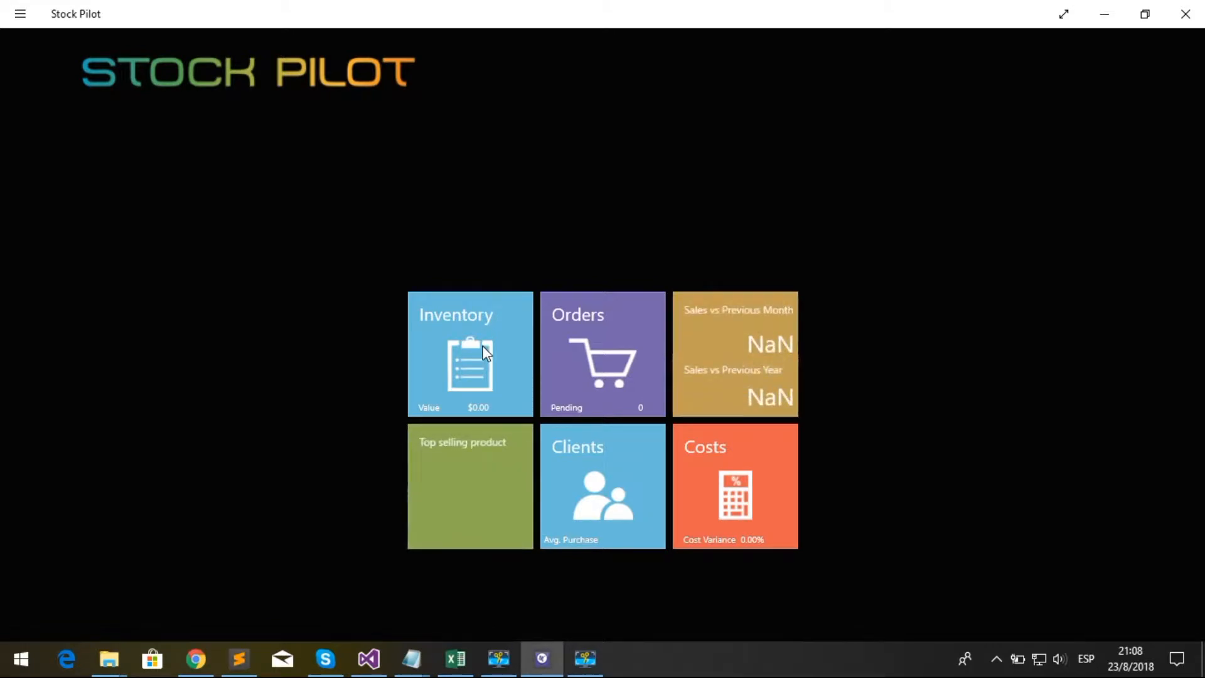
- Add a new SKU to the inventory with the code B1 and the name Brioche Bun
left_click(486, 353)
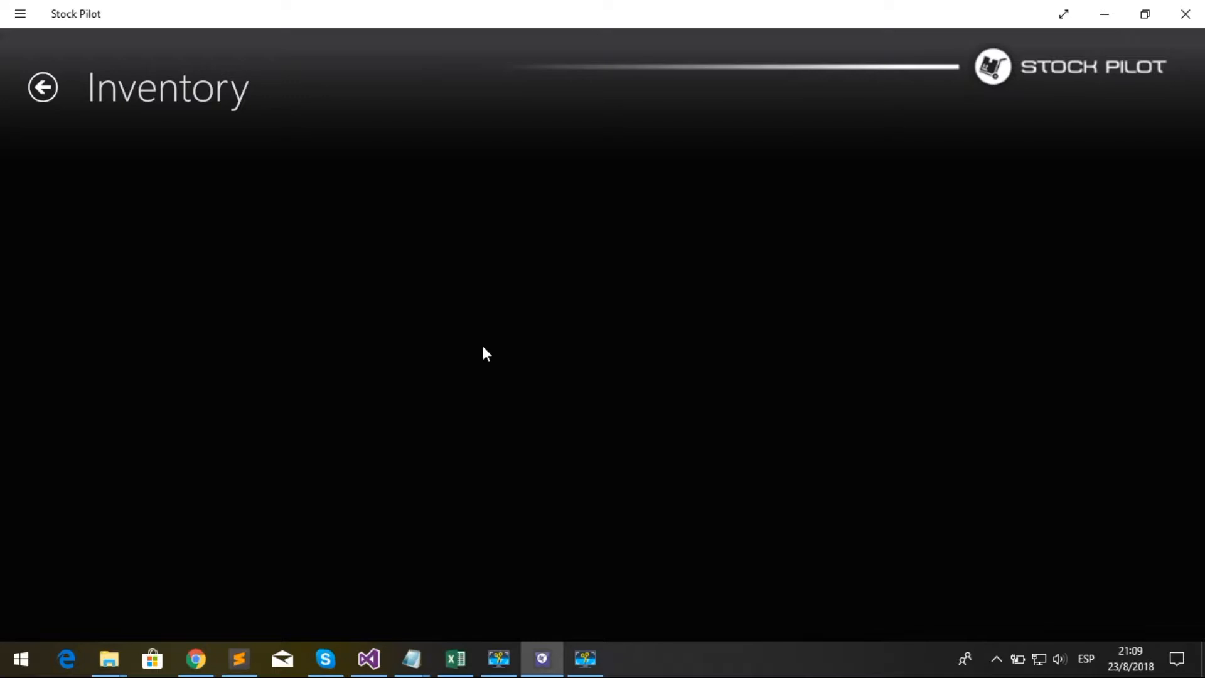
right_click(483, 347)
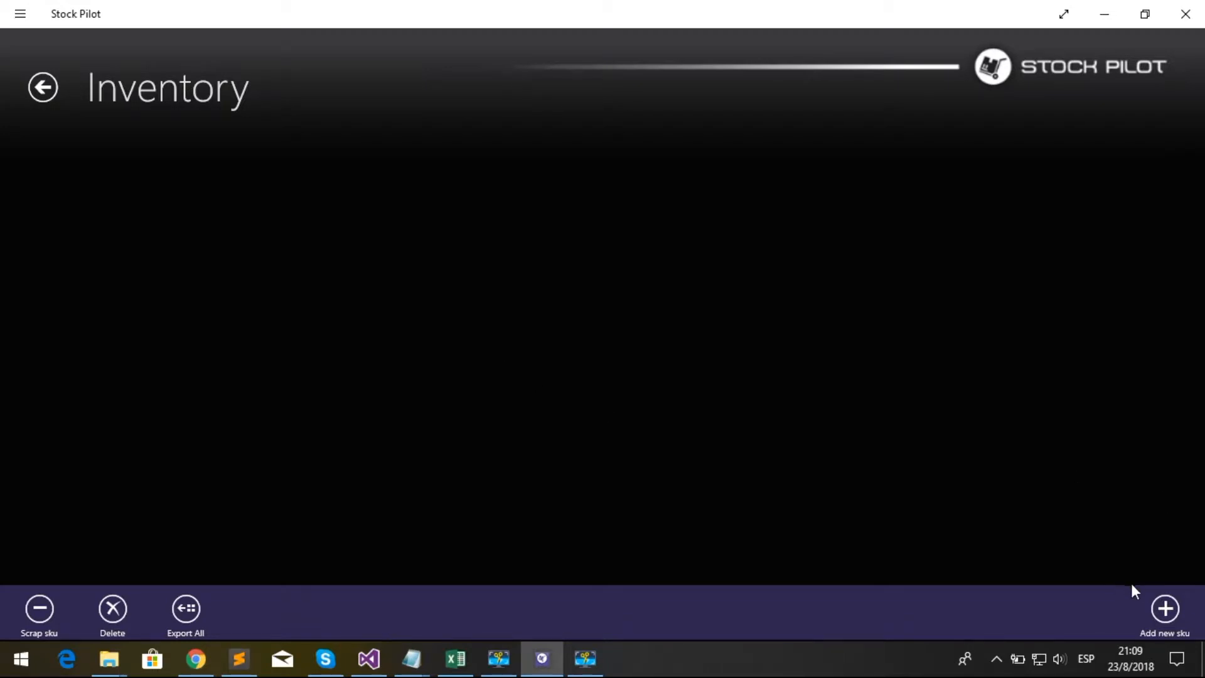
left_click(1169, 608)
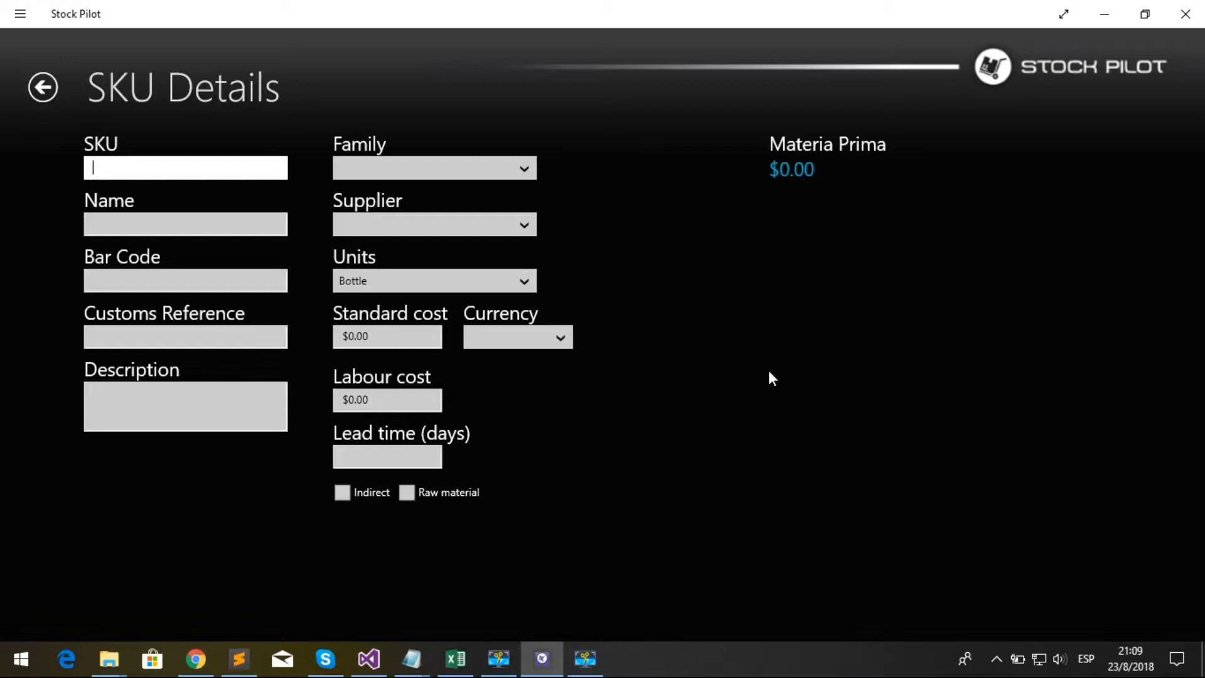
type("B1")
key("Tab")
type("Brioch")
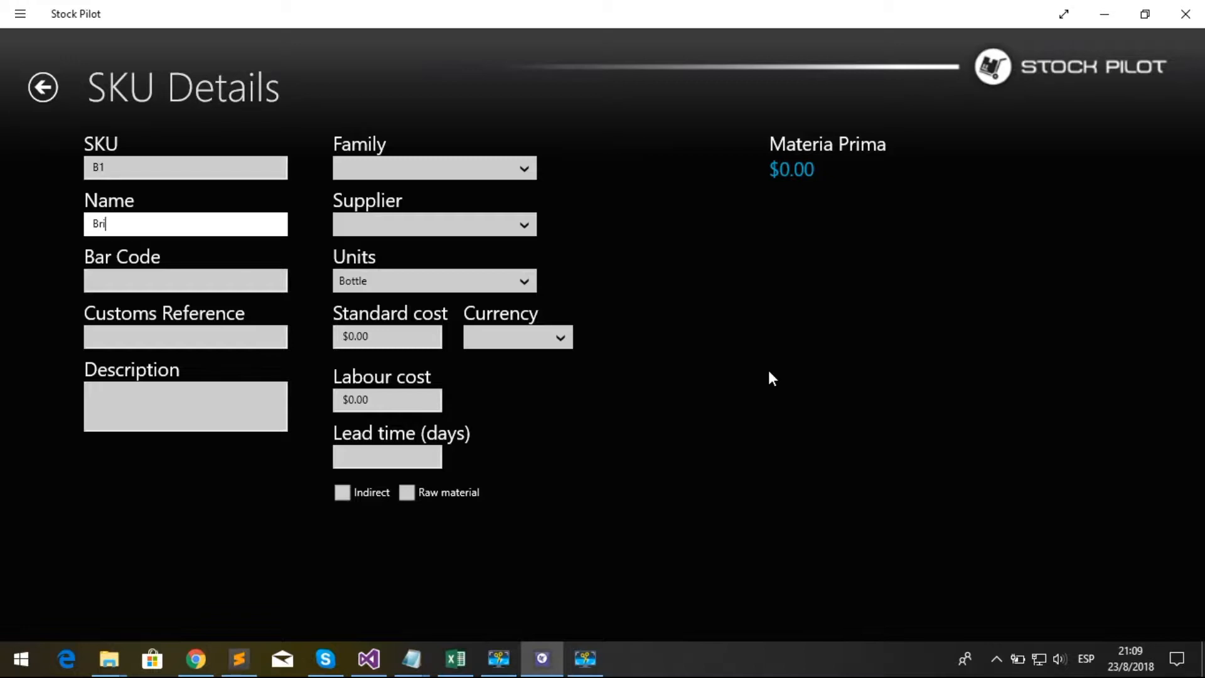
key("BackSpace")
type("he Bun")
- Enter "Home made bun" as the SKU's description, leaving the bar code and customs reference empty
key("Tab")
key("Tab")
key("Tab")
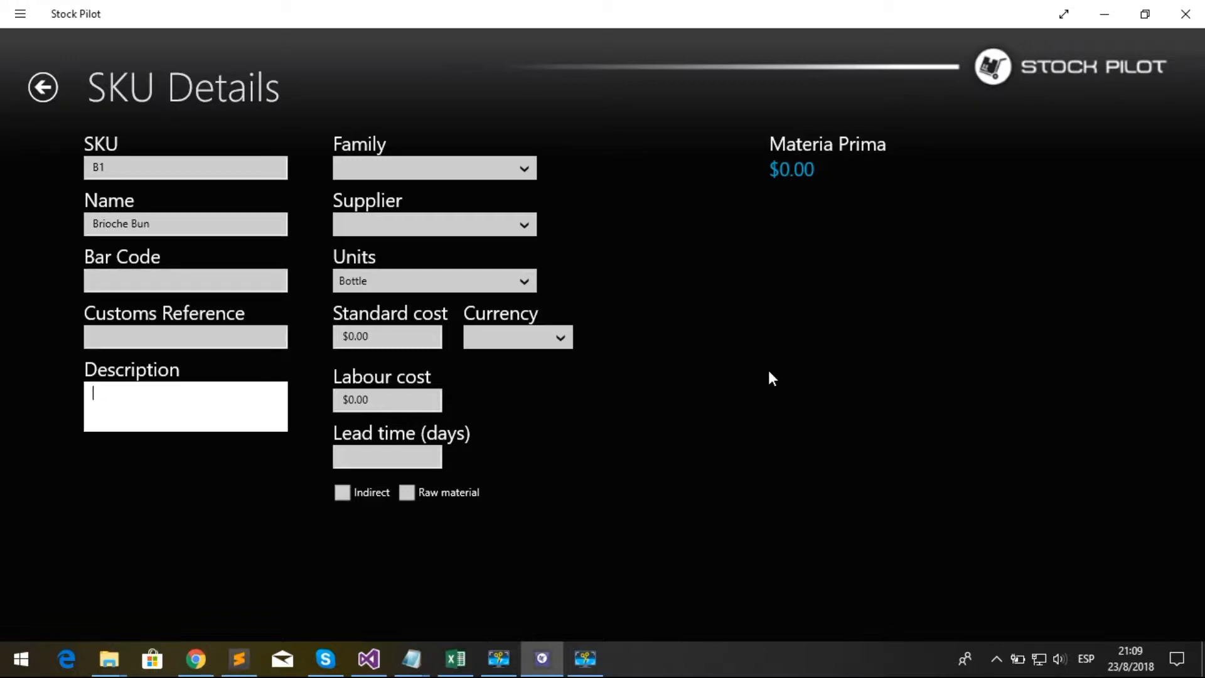
type("Home made bin;")
key("BackSpace")
key("BackSpace")
key("BackSpace")
type("un")
left_click(777, 339)
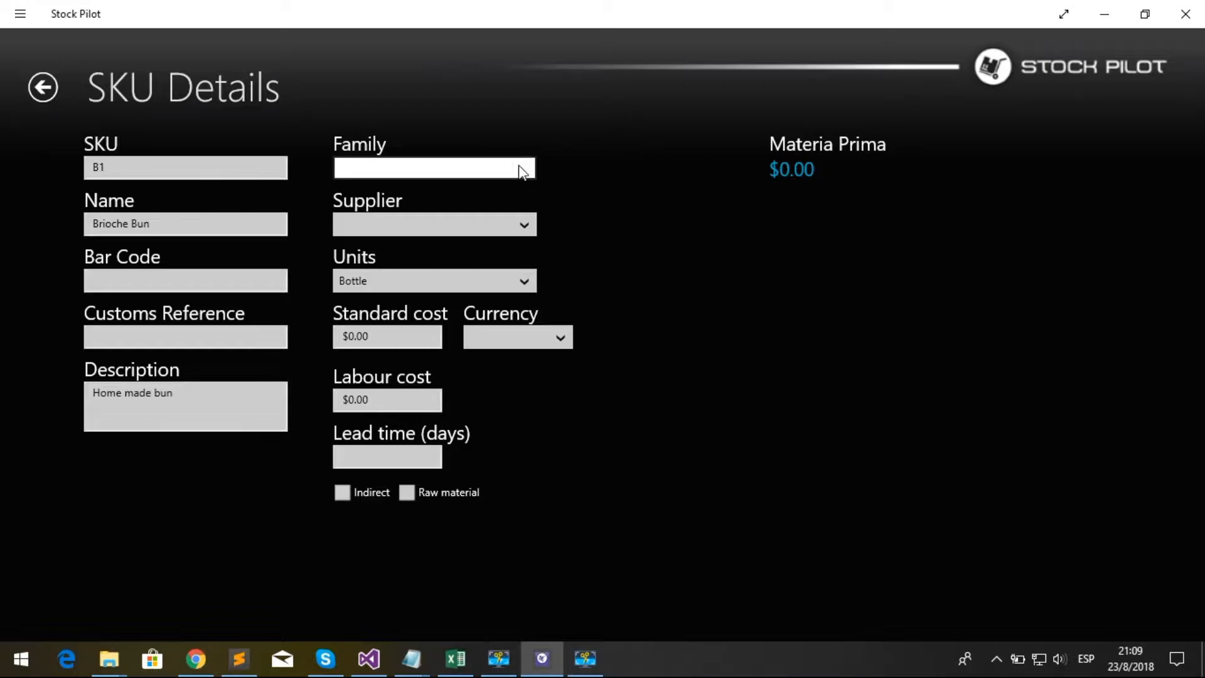
- Create a new family named Breads for the Brioche Bun SKU
right_click(649, 235)
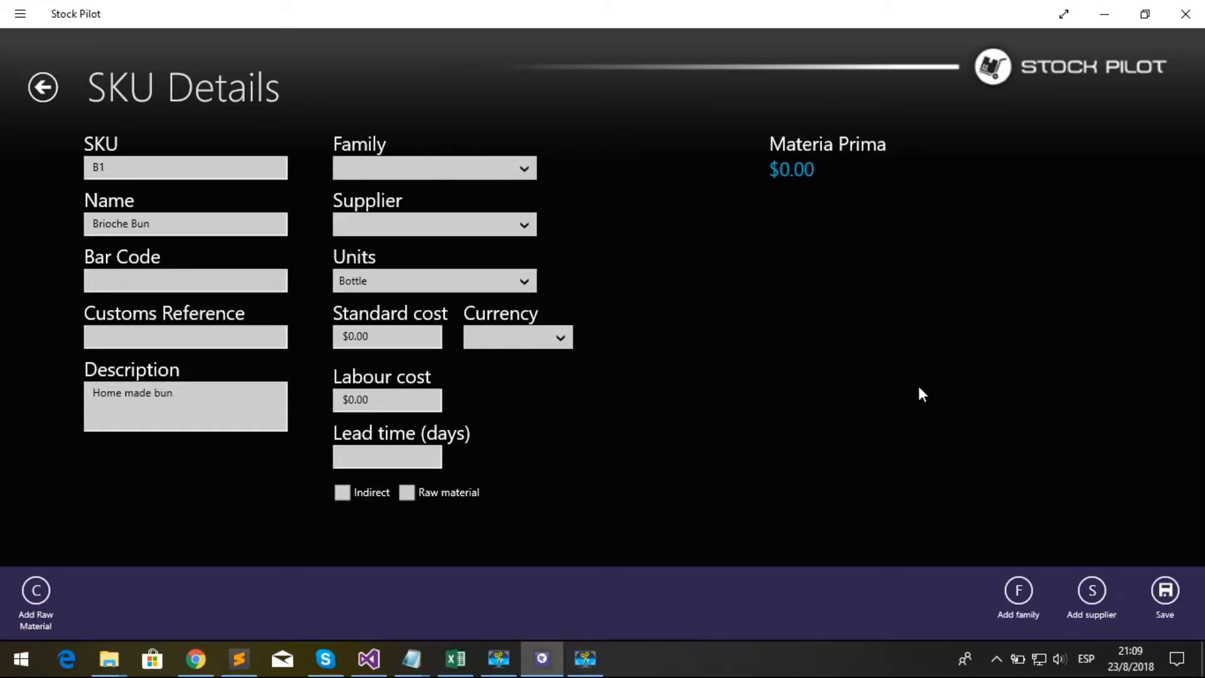
left_click(1018, 593)
left_click(854, 499)
type("Breads")
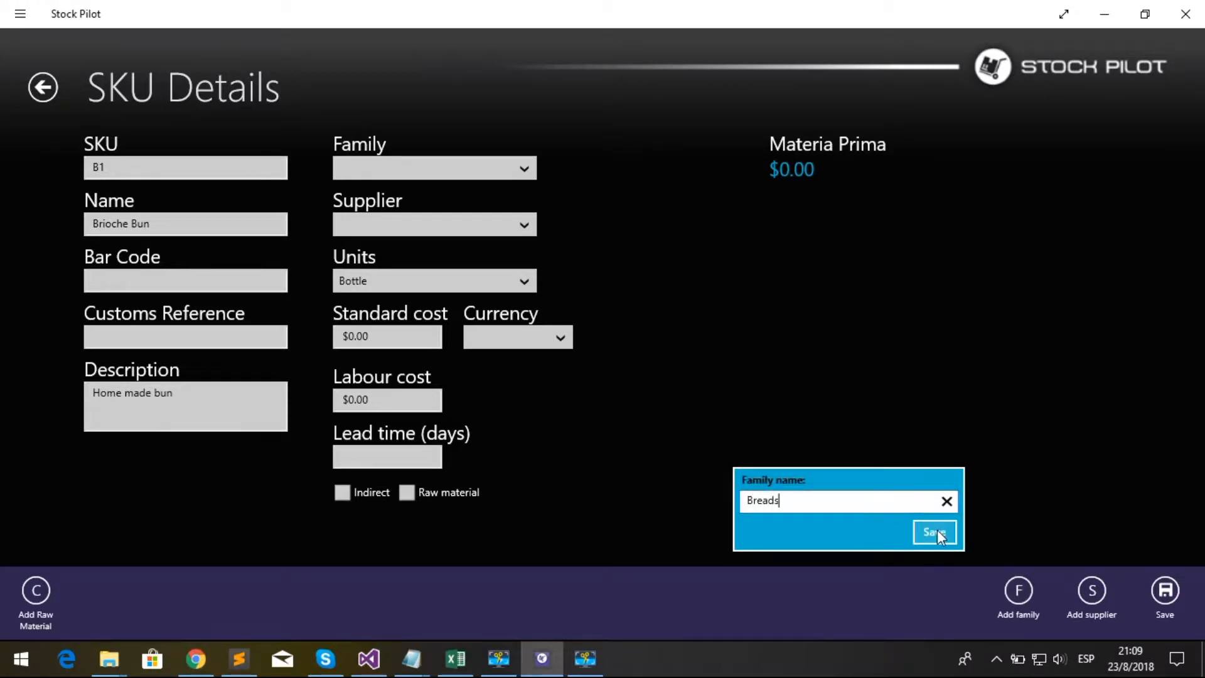
left_click(940, 535)
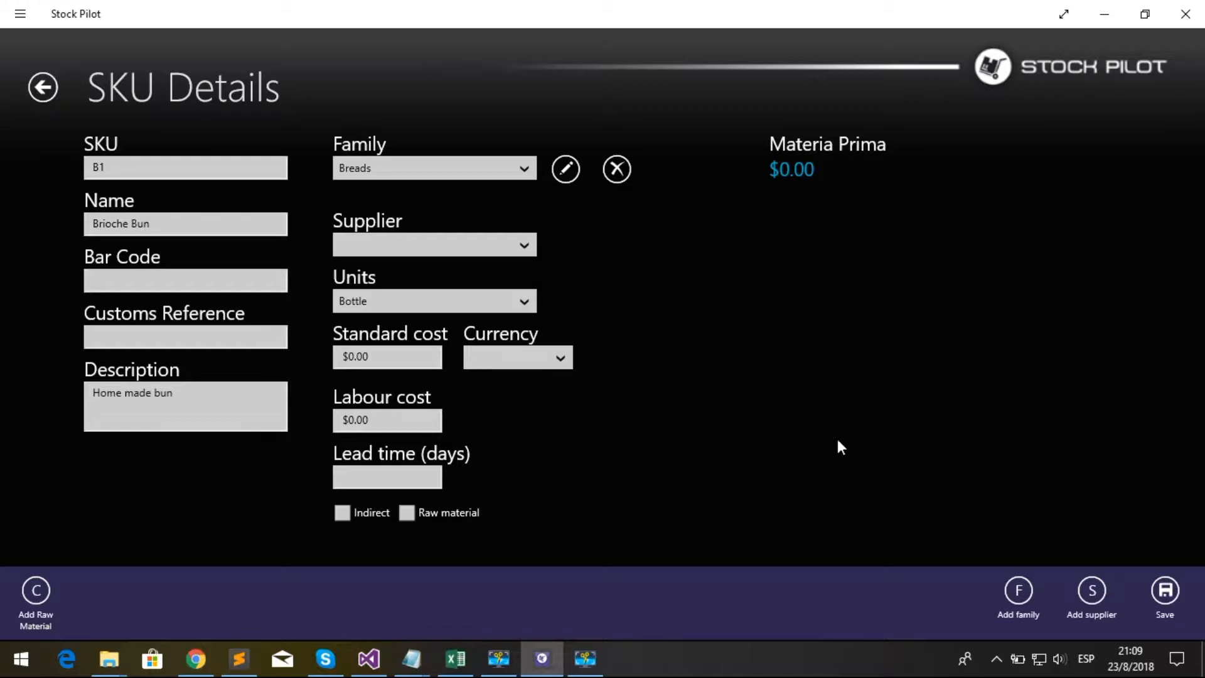
- Create a new supplier named My Baker for the Brioche Bun SKU
left_click(1092, 592)
left_click(835, 501)
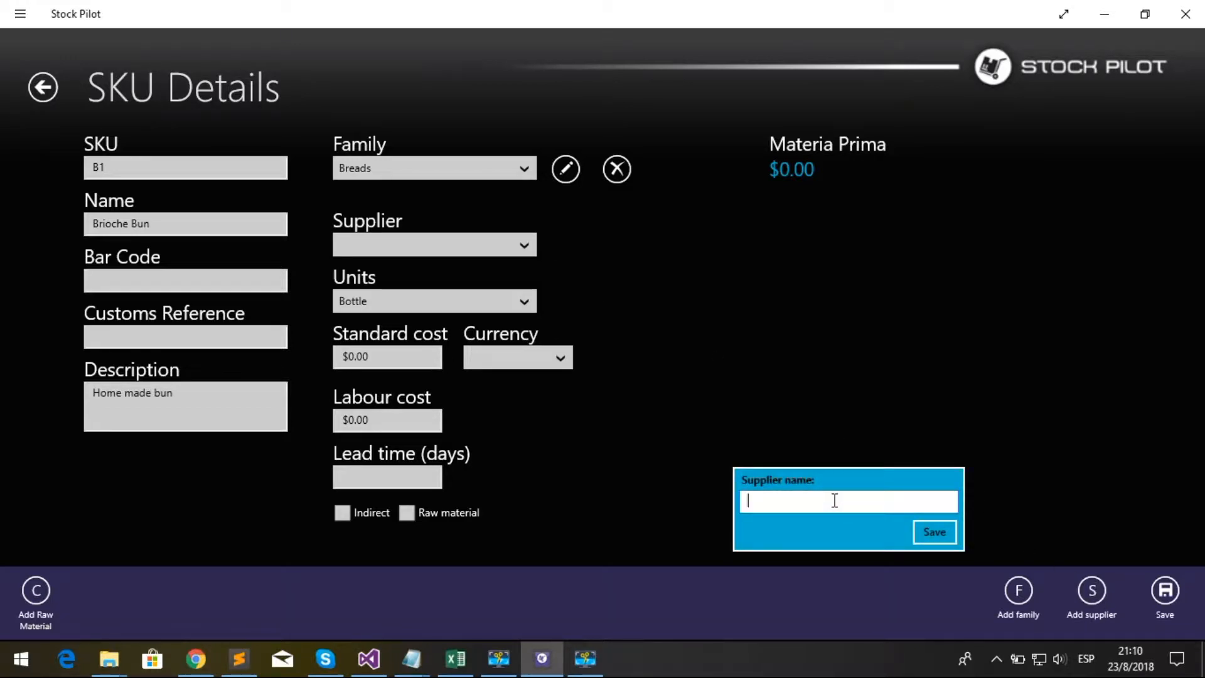
type("My Baker")
left_click(935, 533)
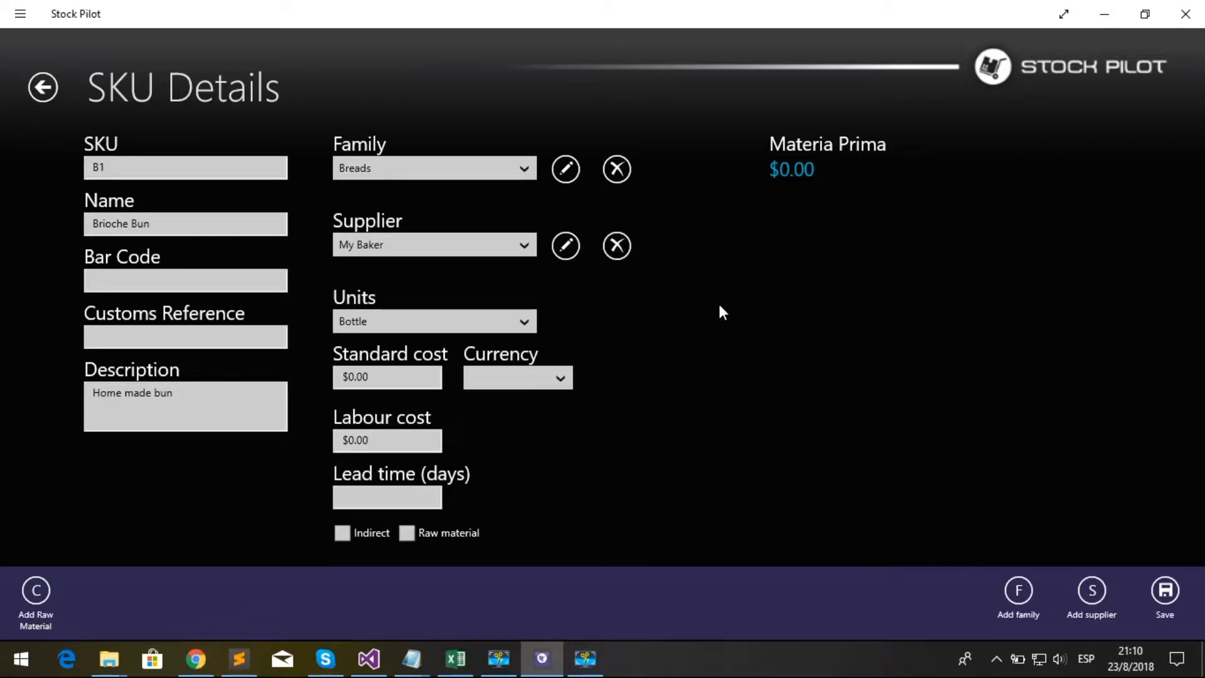
- Set the SKU's standard cost to 5 with MXN as its currency
left_click(349, 377)
left_click(351, 377)
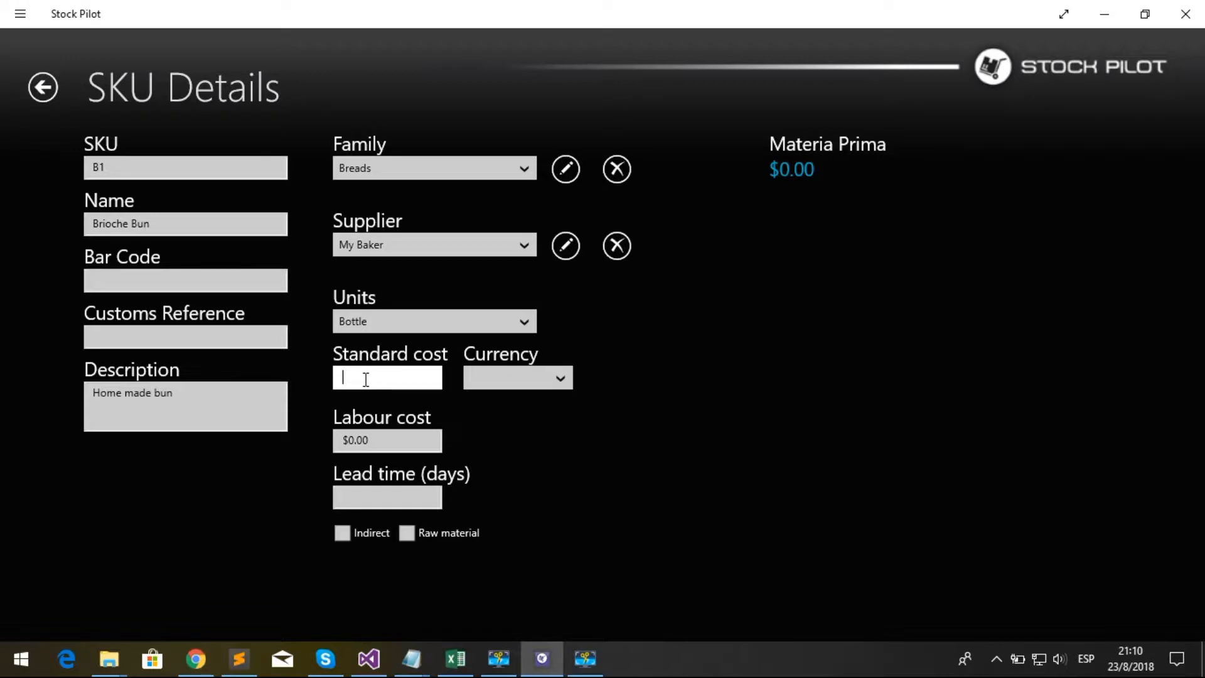
type("5")
key("Tab")
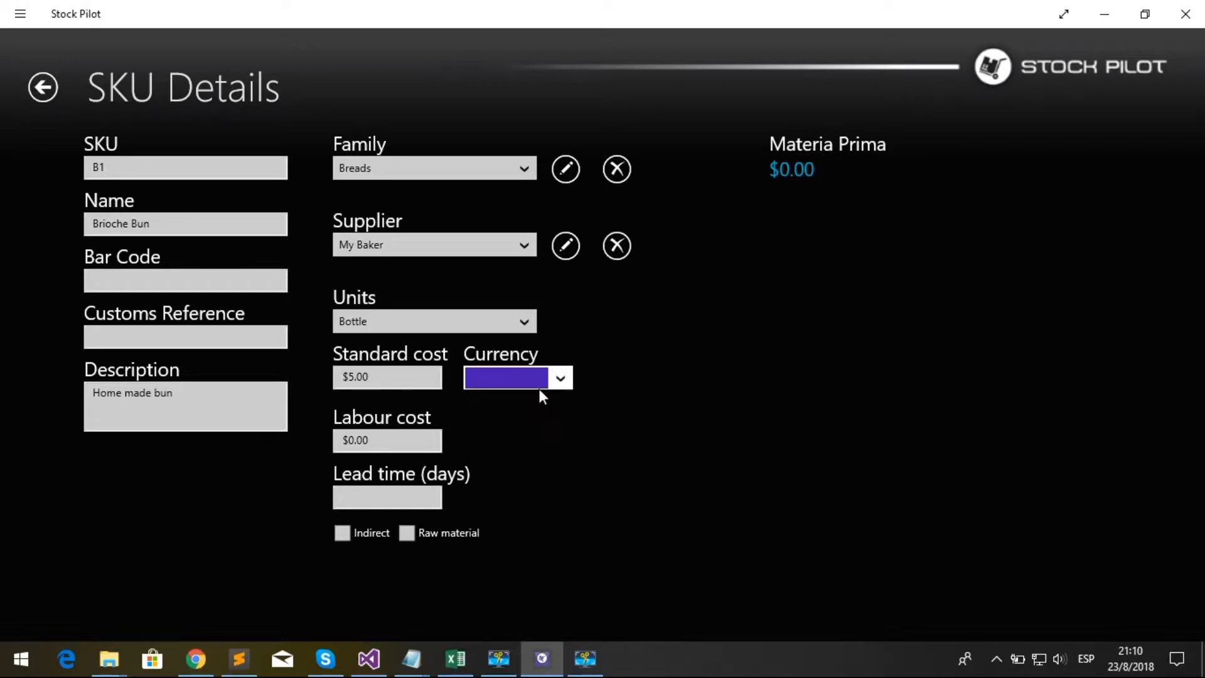
left_click(557, 380)
left_click(517, 343)
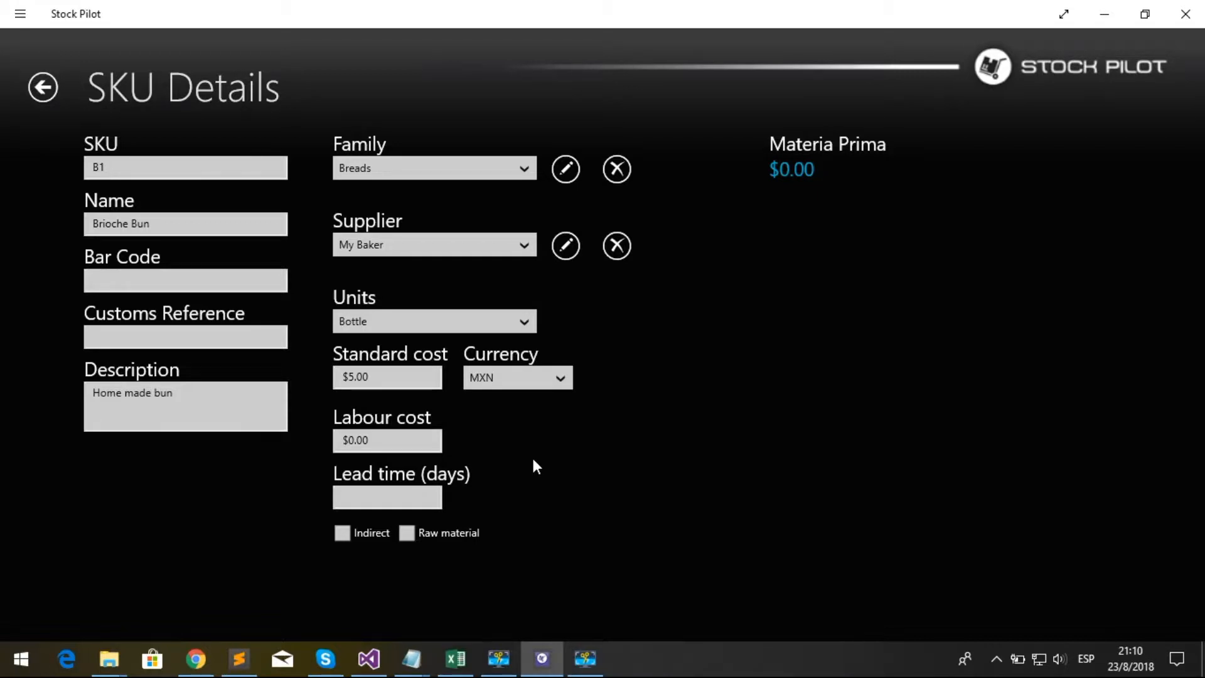
- Set the SKU's lead time to 6 days and its unit of measure to Units
left_click(351, 439)
left_click(354, 494)
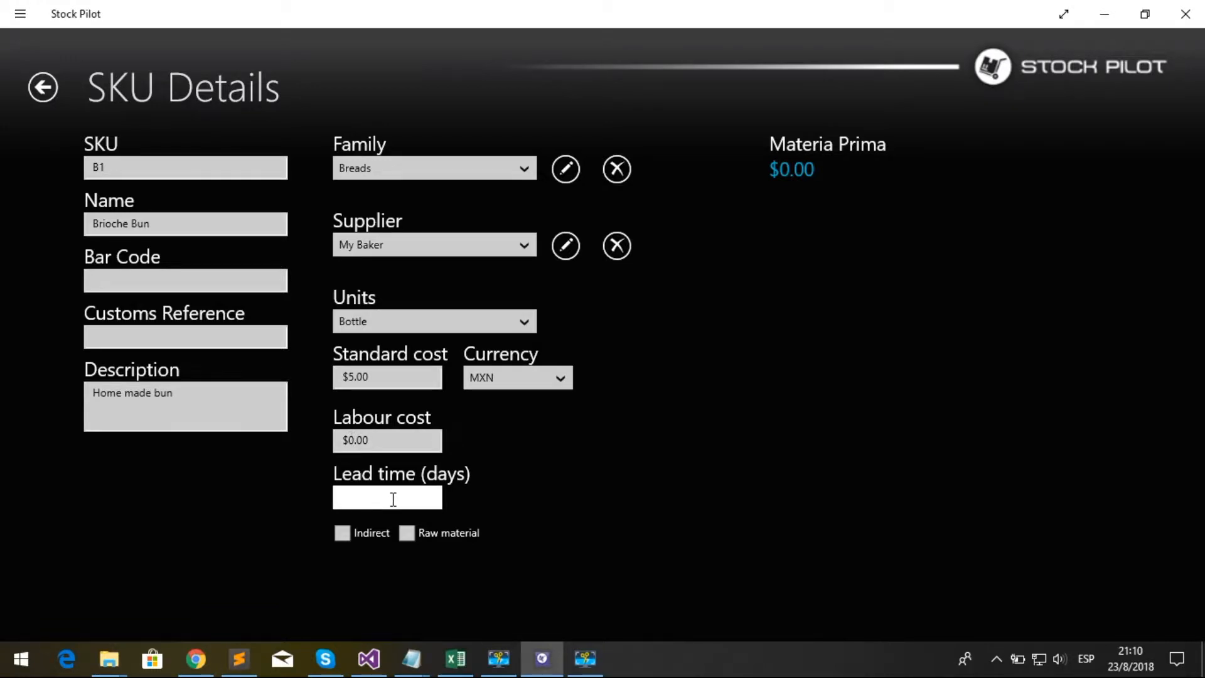
type("6")
left_click(611, 488)
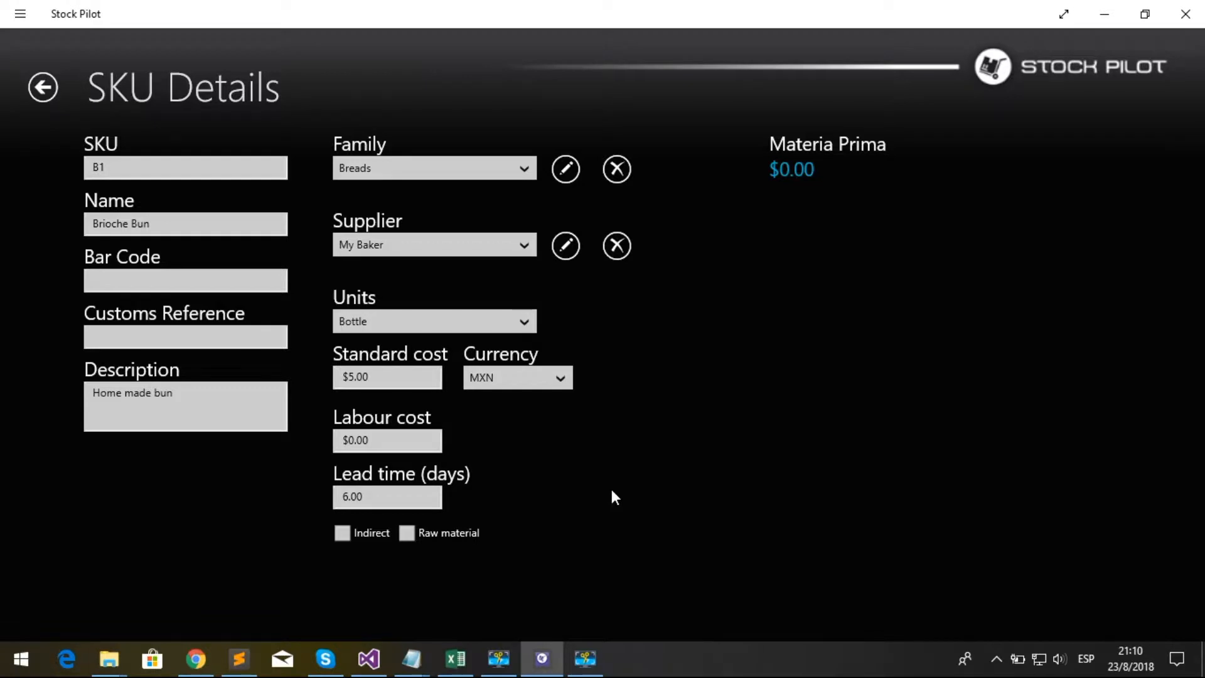
left_click(525, 324)
left_click_drag(533, 352, 513, 537)
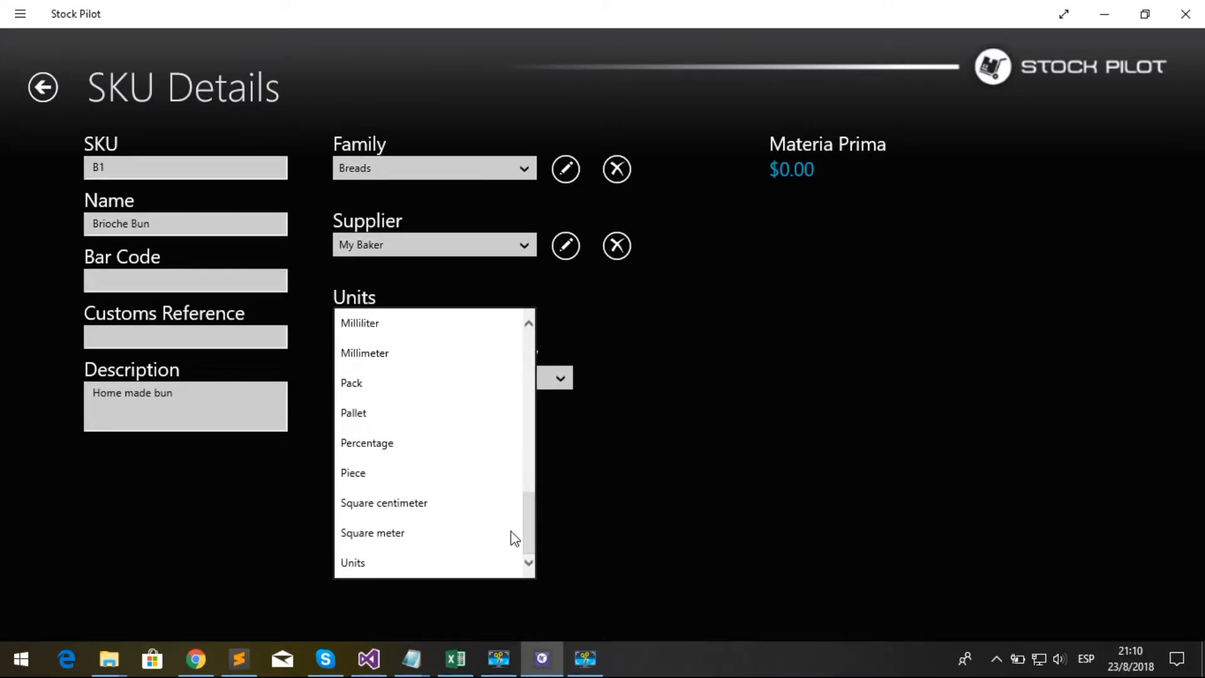
left_click(477, 560)
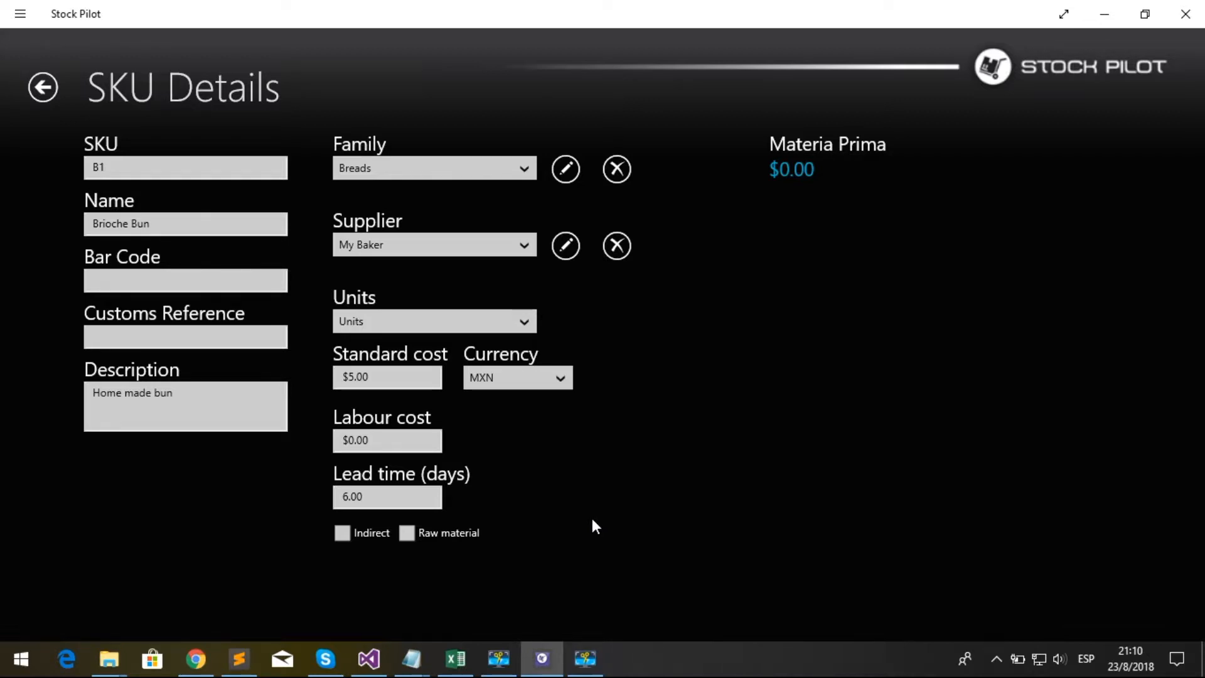
- Save the Brioche Bun SKU and return to the inventory list
right_click(592, 520)
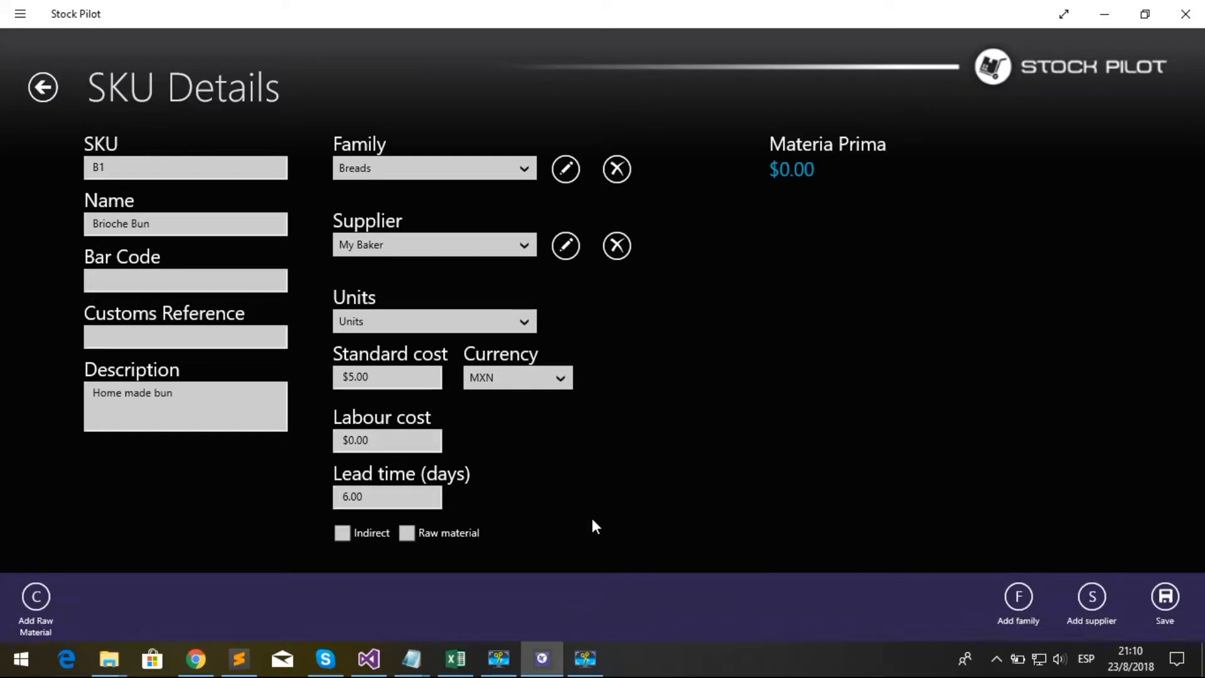
left_click(1168, 591)
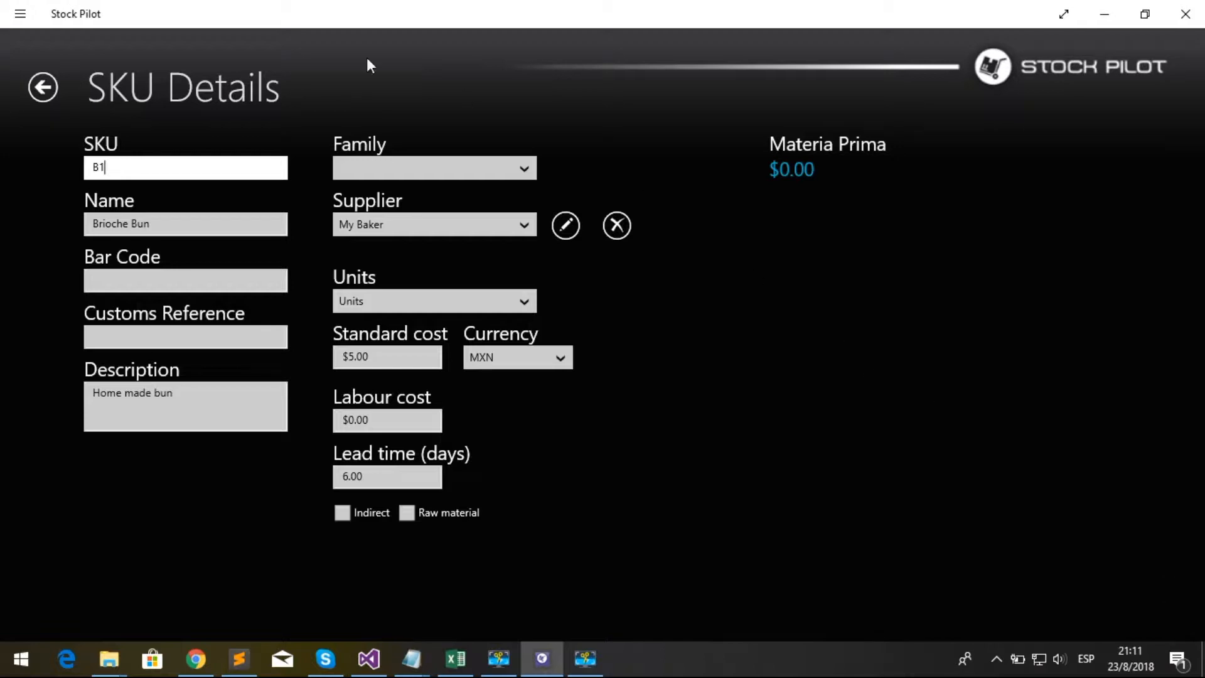
left_click(40, 89)
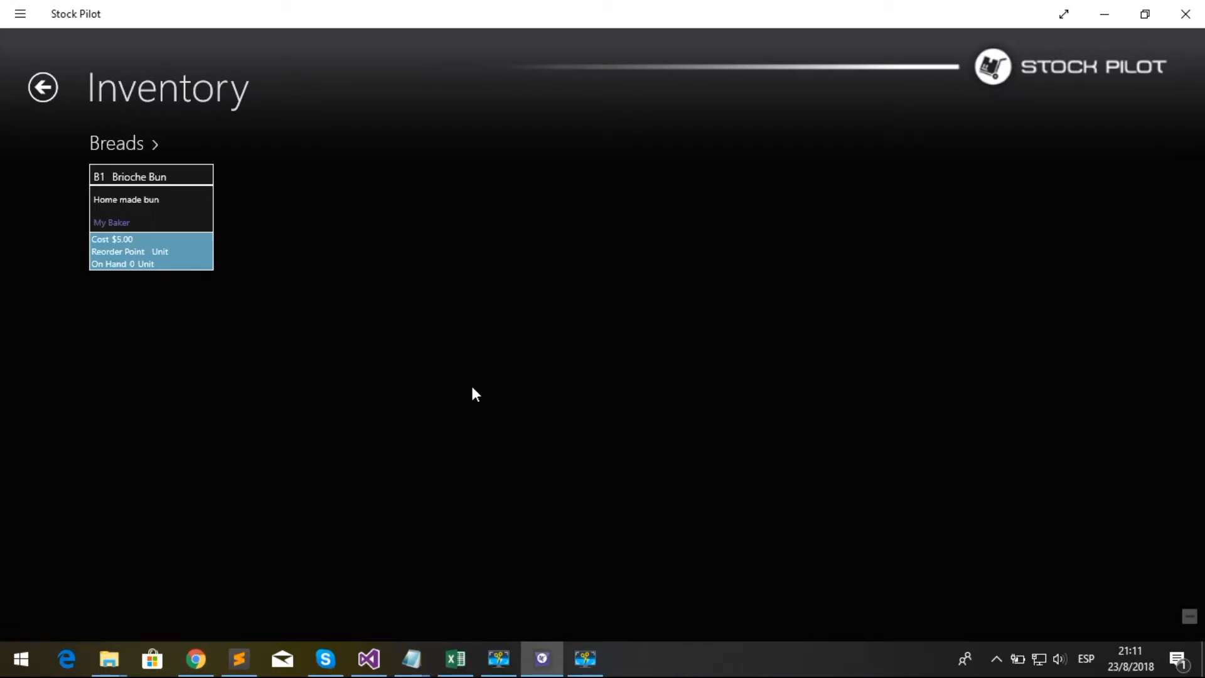
- Switch to the Excel item master workbook and review each column of the Item Master sheet, from SKU Code through Lead Time
left_click(457, 659)
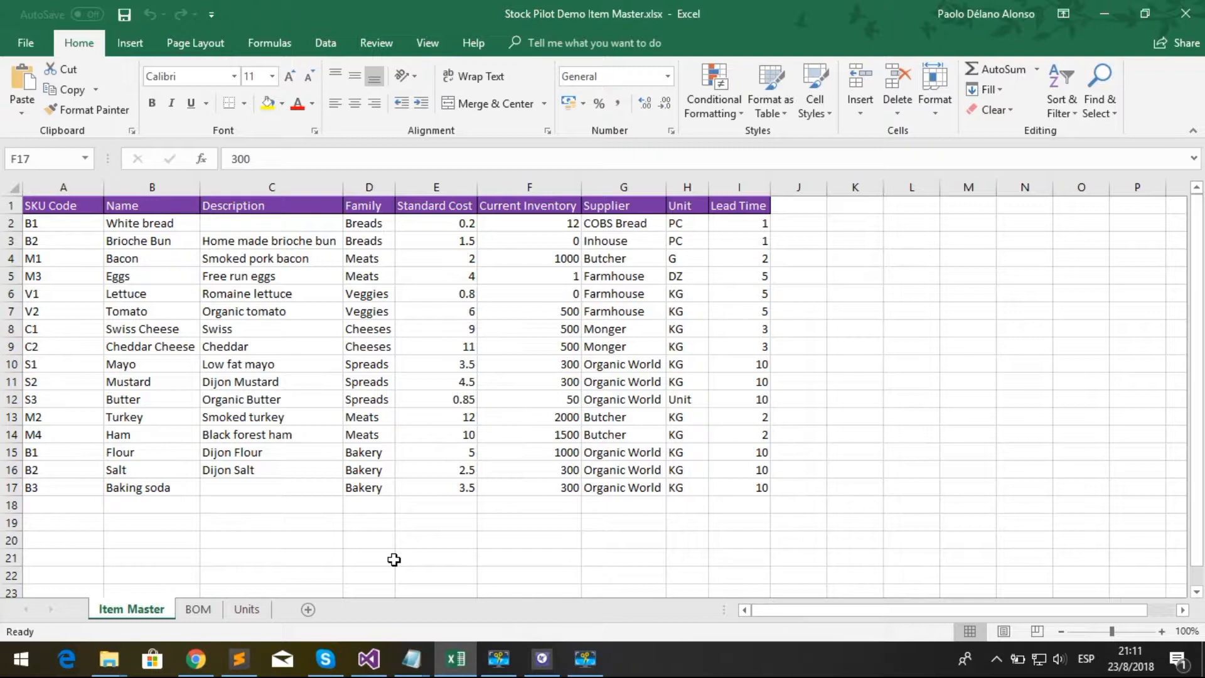
left_click(65, 178)
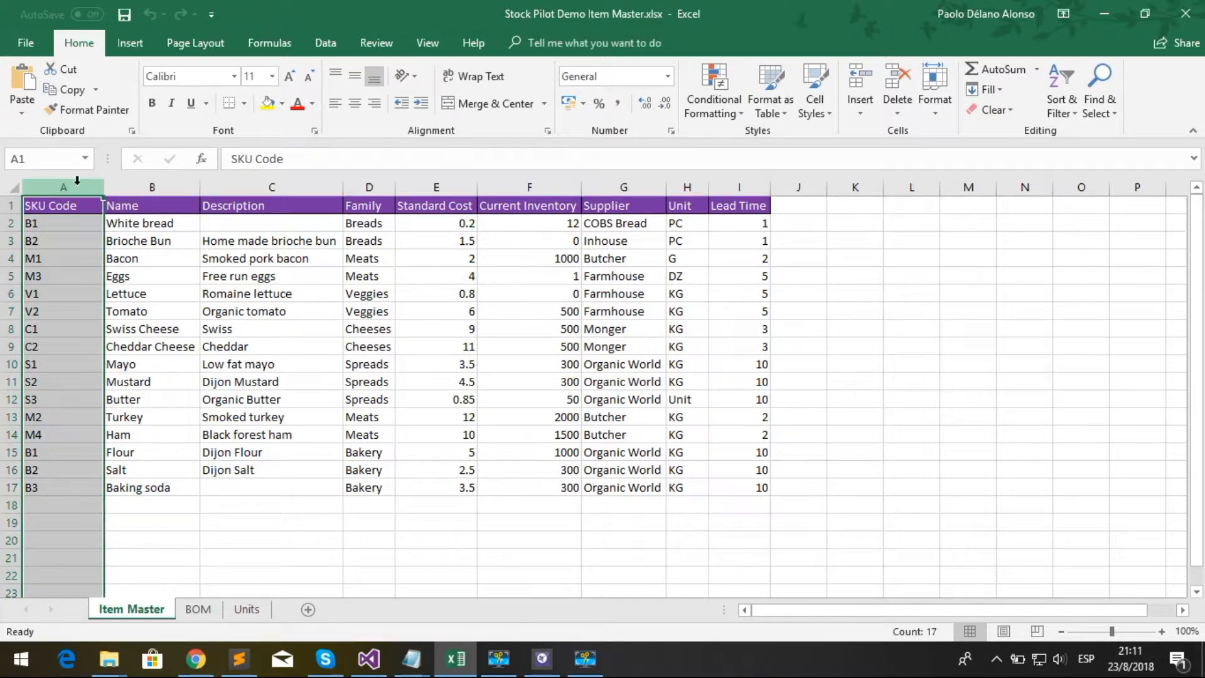
left_click(147, 188)
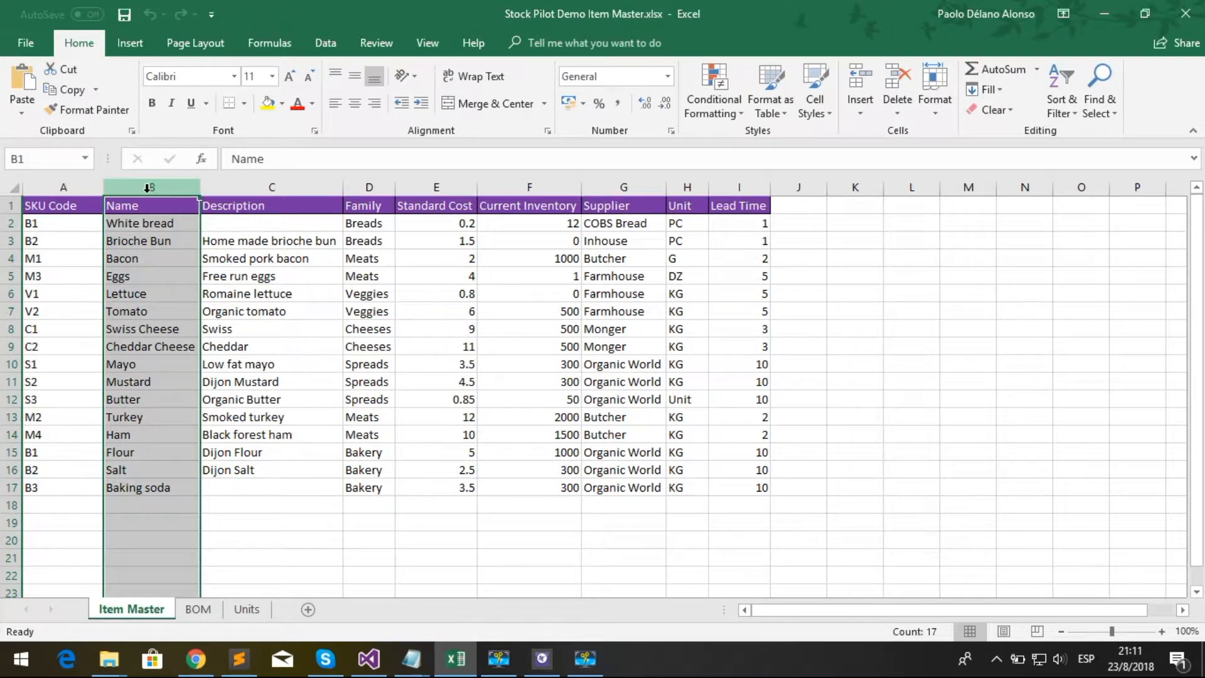
left_click(212, 187)
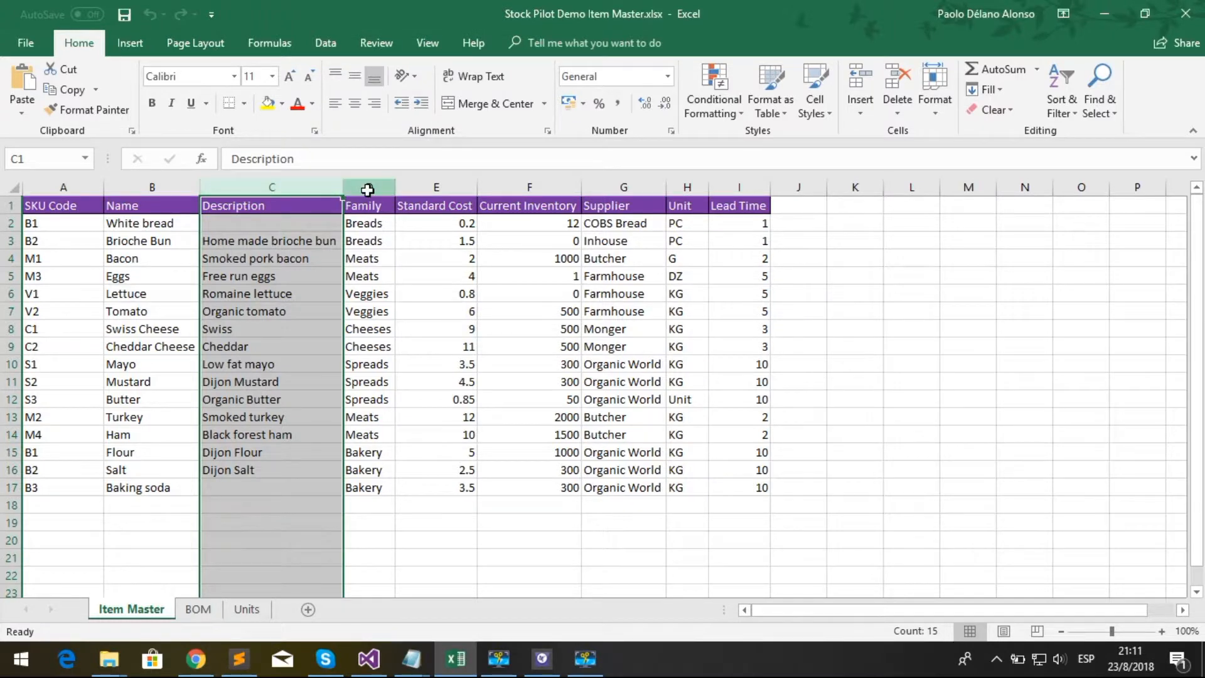
left_click(367, 187)
left_click(433, 187)
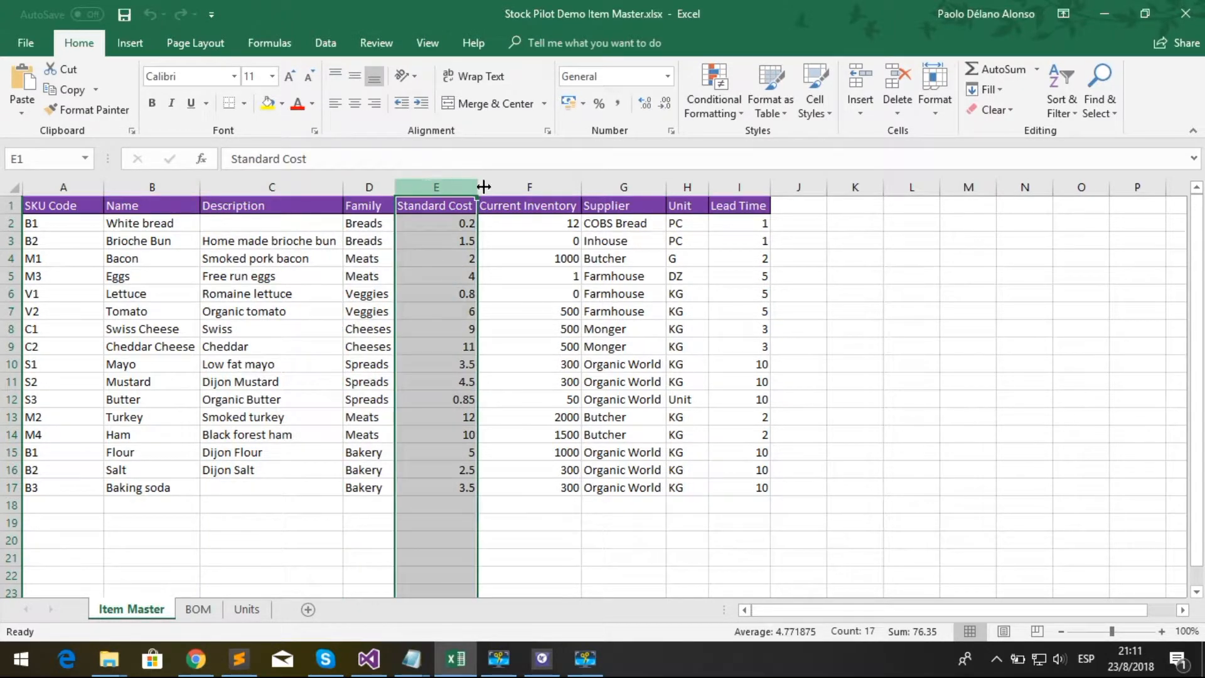
left_click(521, 187)
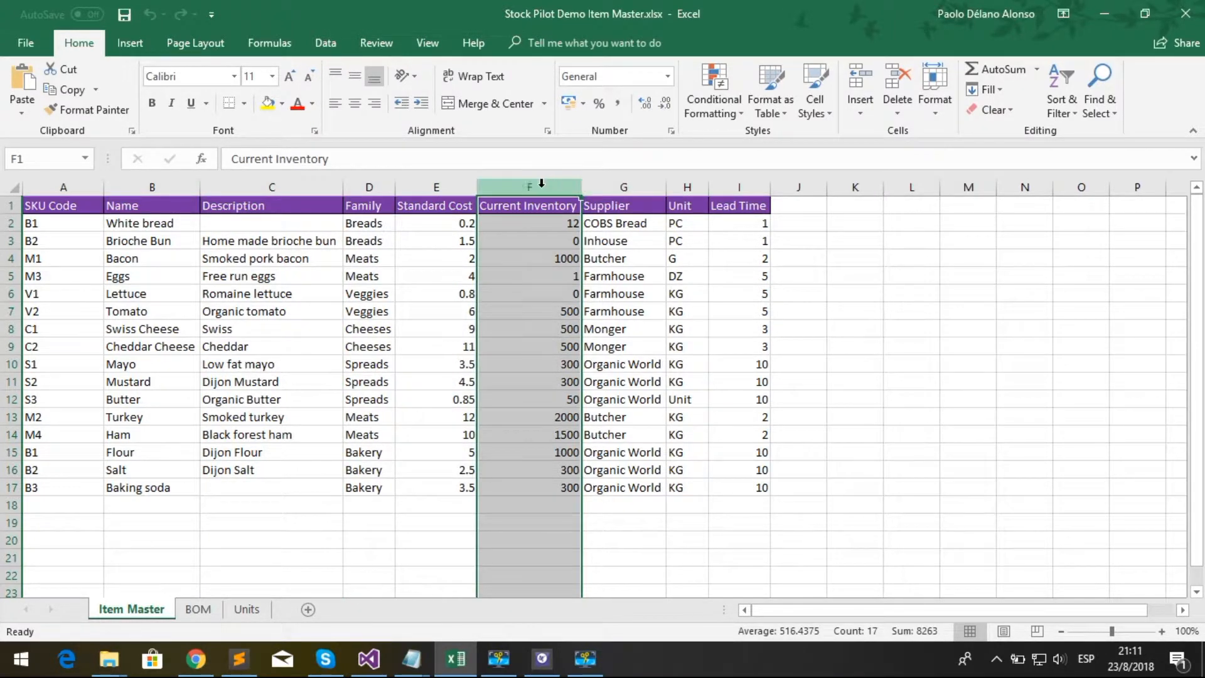
left_click(625, 187)
left_click(687, 187)
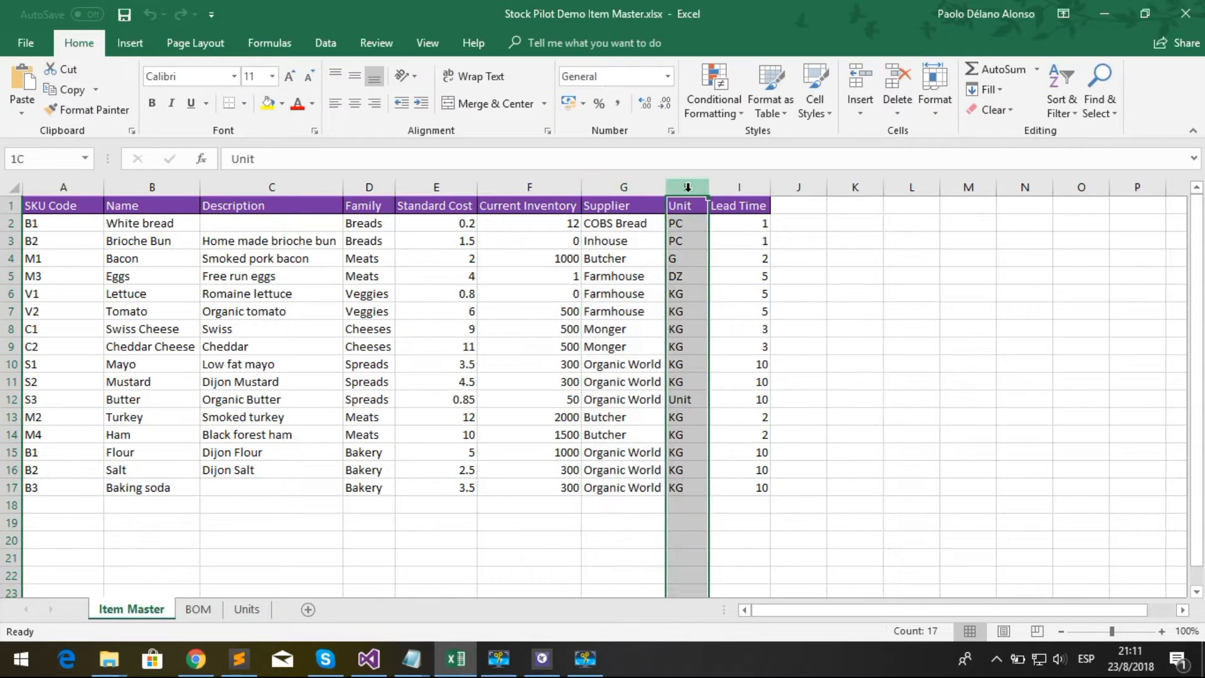
left_click(739, 187)
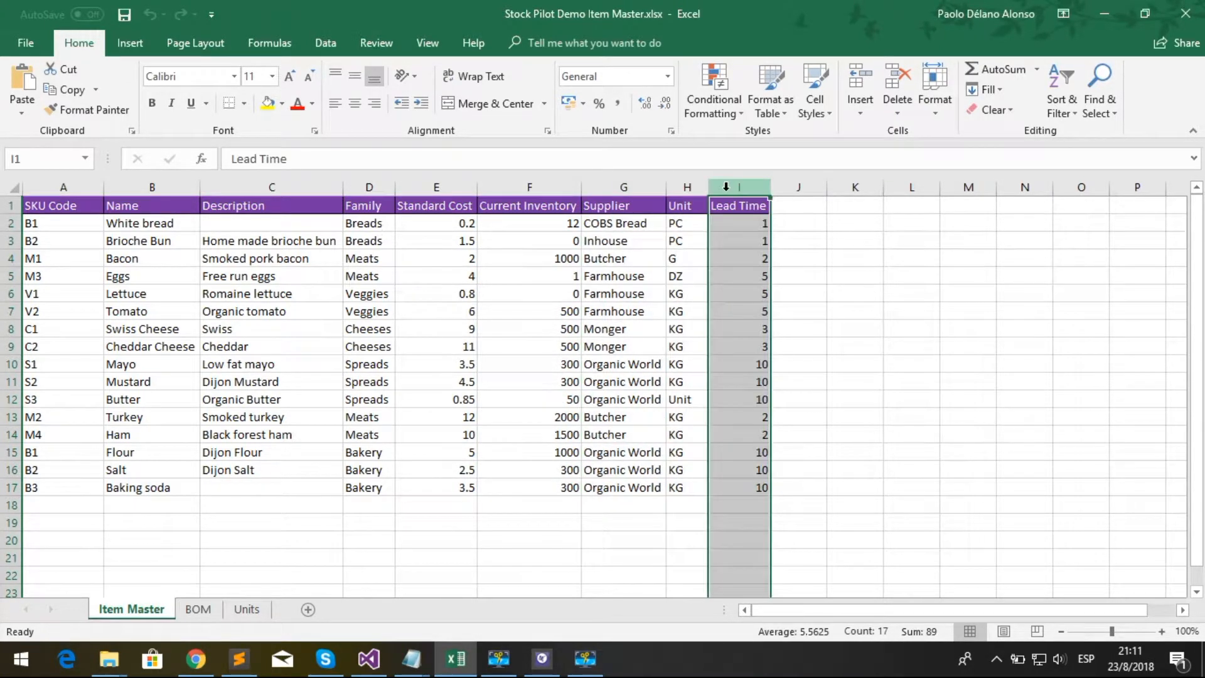
left_click(626, 524)
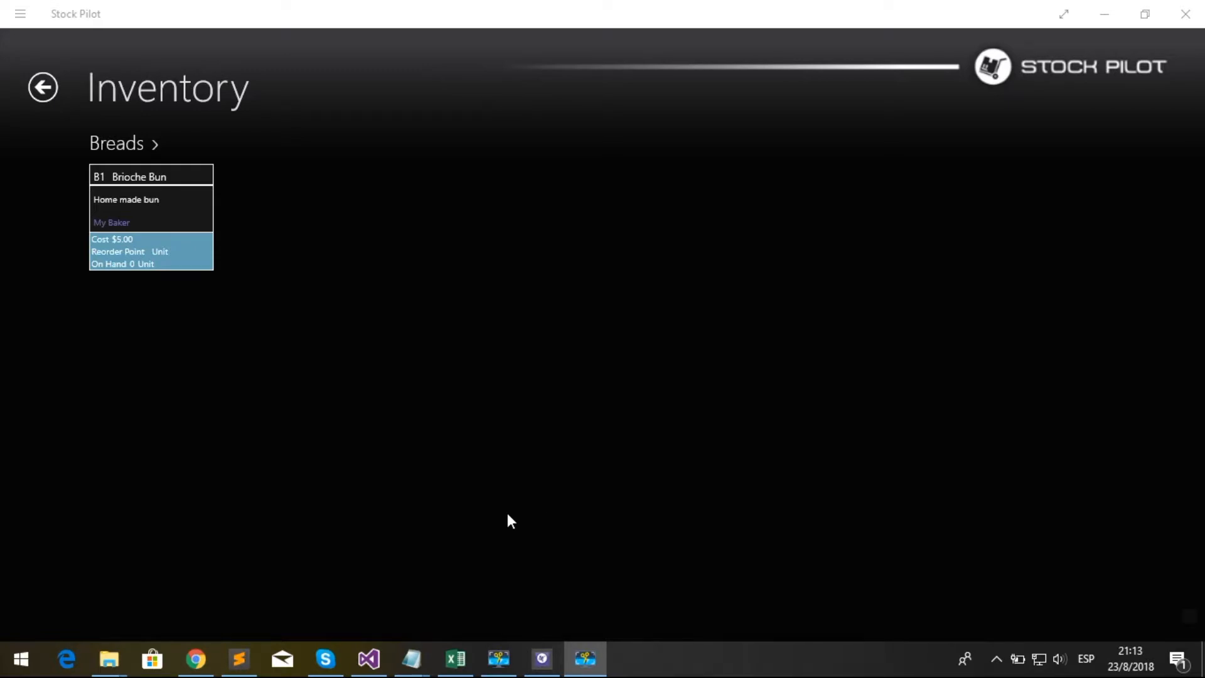
- Return to the item master workbook in Excel and examine its SKU Code column
left_click(457, 661)
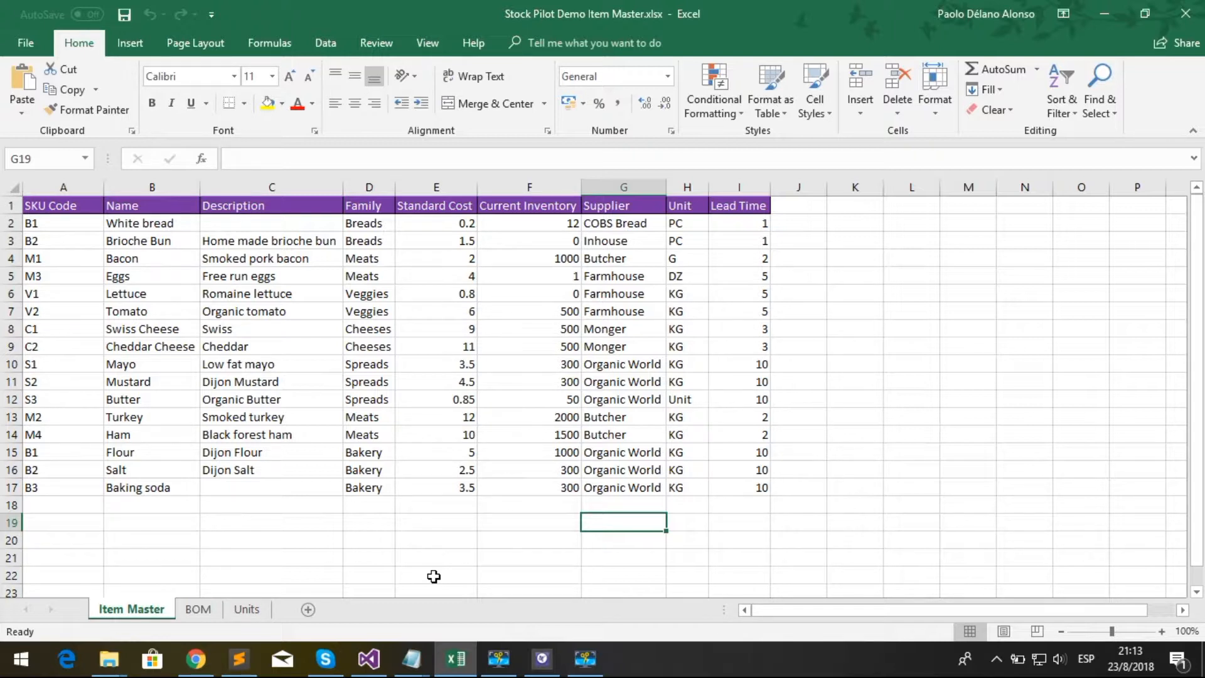
left_click(78, 182)
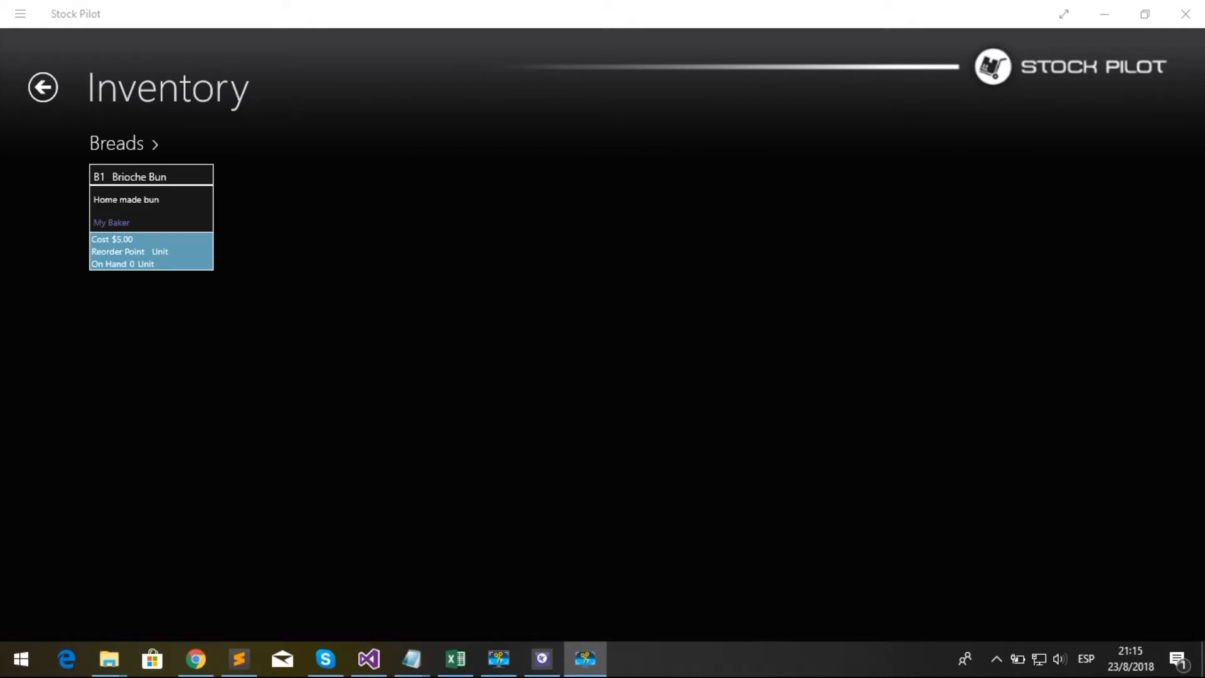
left_click(457, 659)
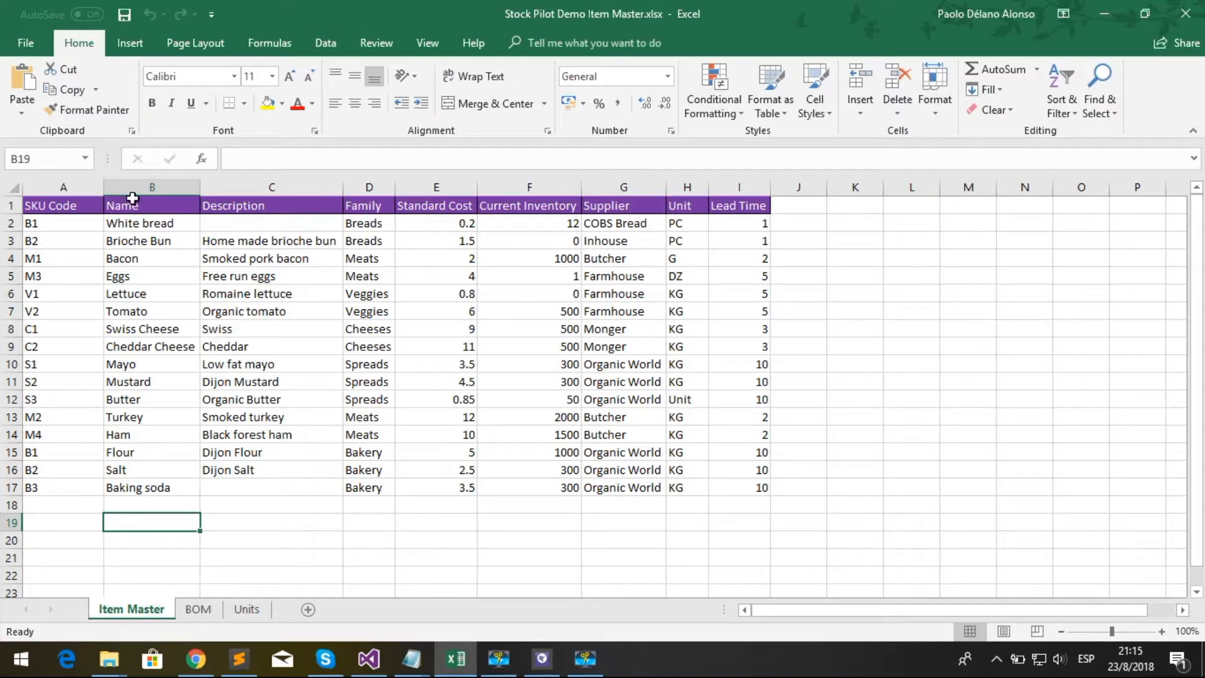
left_click(82, 177)
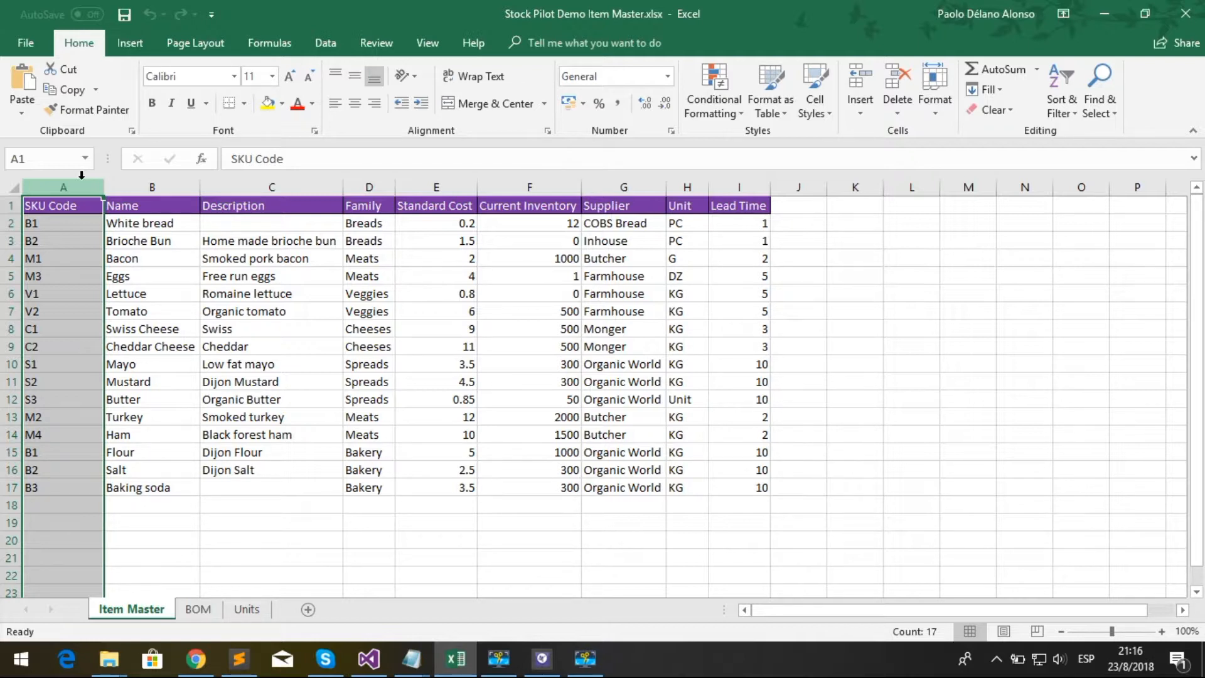
- Choose CSV UTF-8 (Comma delimited) as the format for saving a copy of the item master workbook
left_click(32, 39)
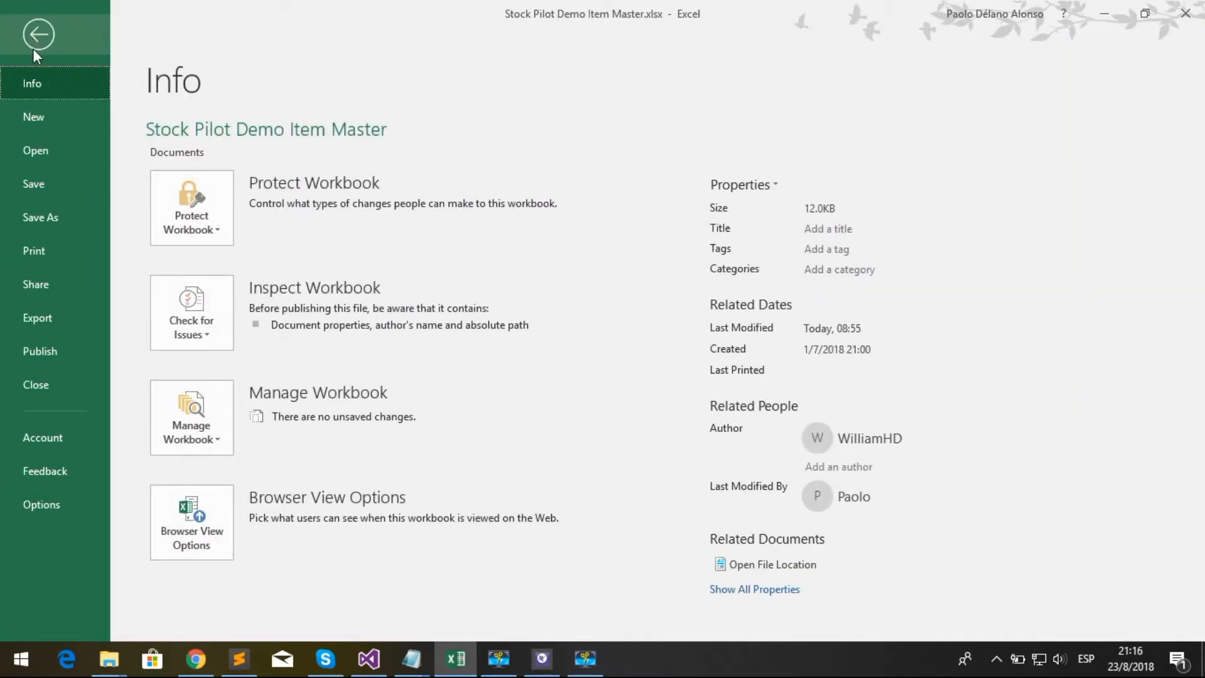
left_click(43, 217)
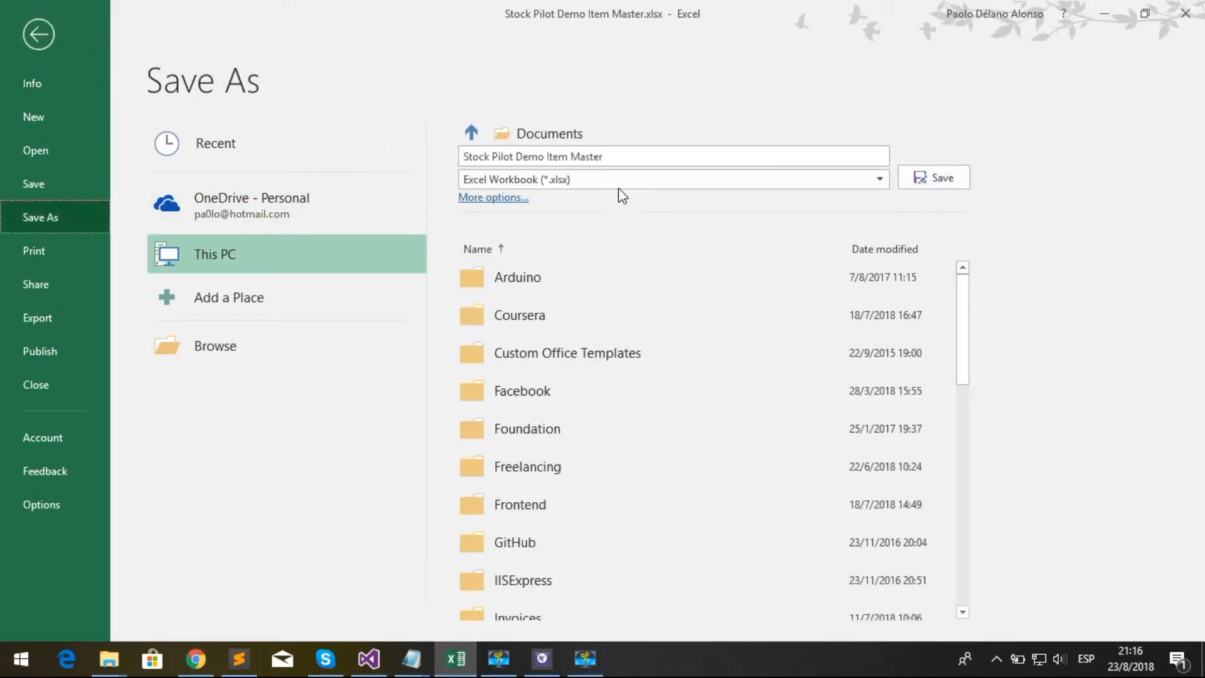
left_click(625, 181)
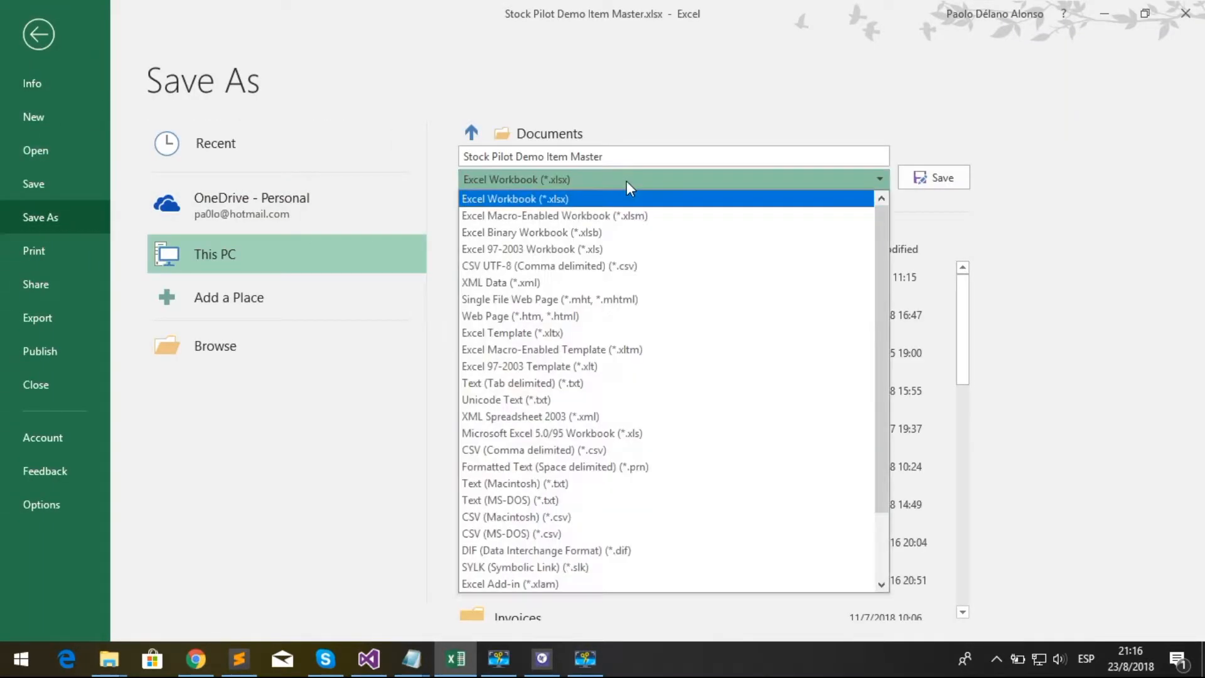
left_click(568, 272)
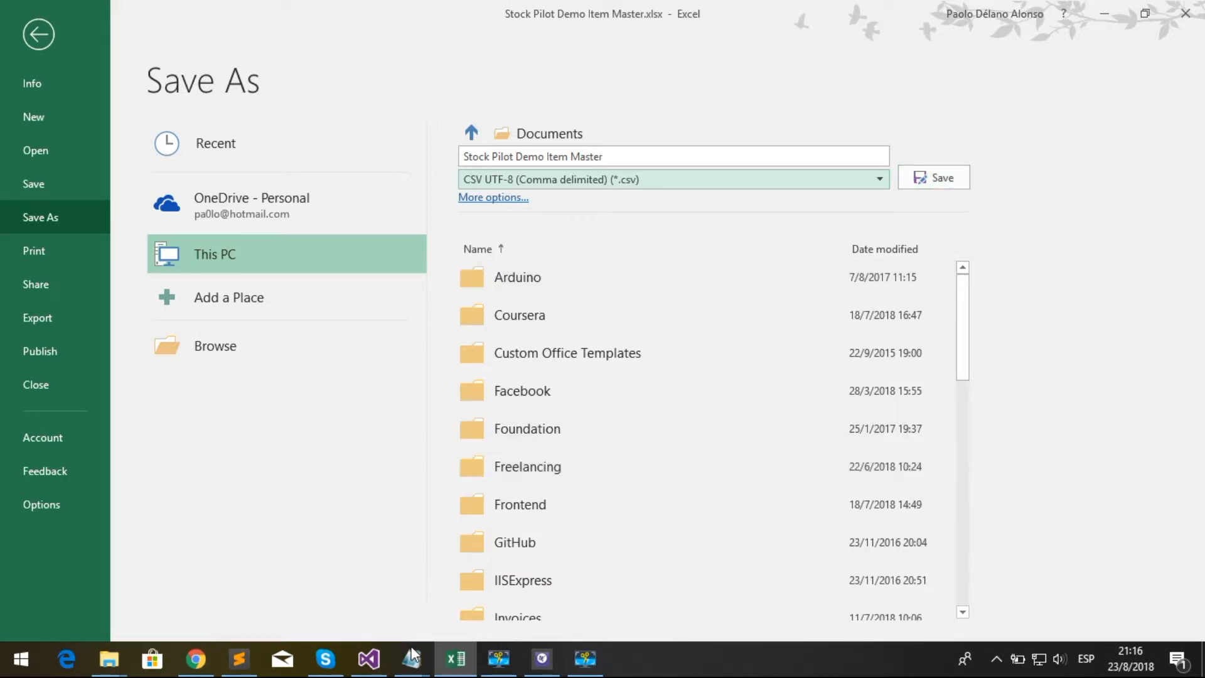
- Examine the delimiters of Stock Pilot Demo Item Master.csv in Notepad, view the Replace dialog and dismiss it
mouse_move(417, 673)
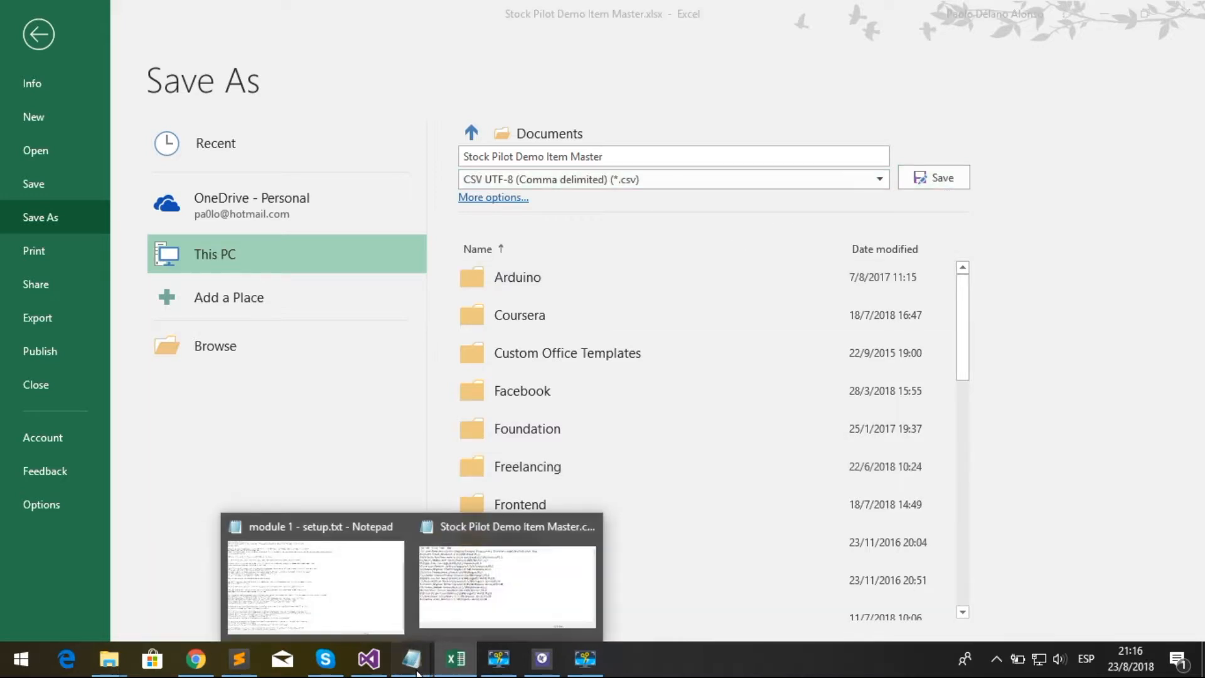
left_click(463, 593)
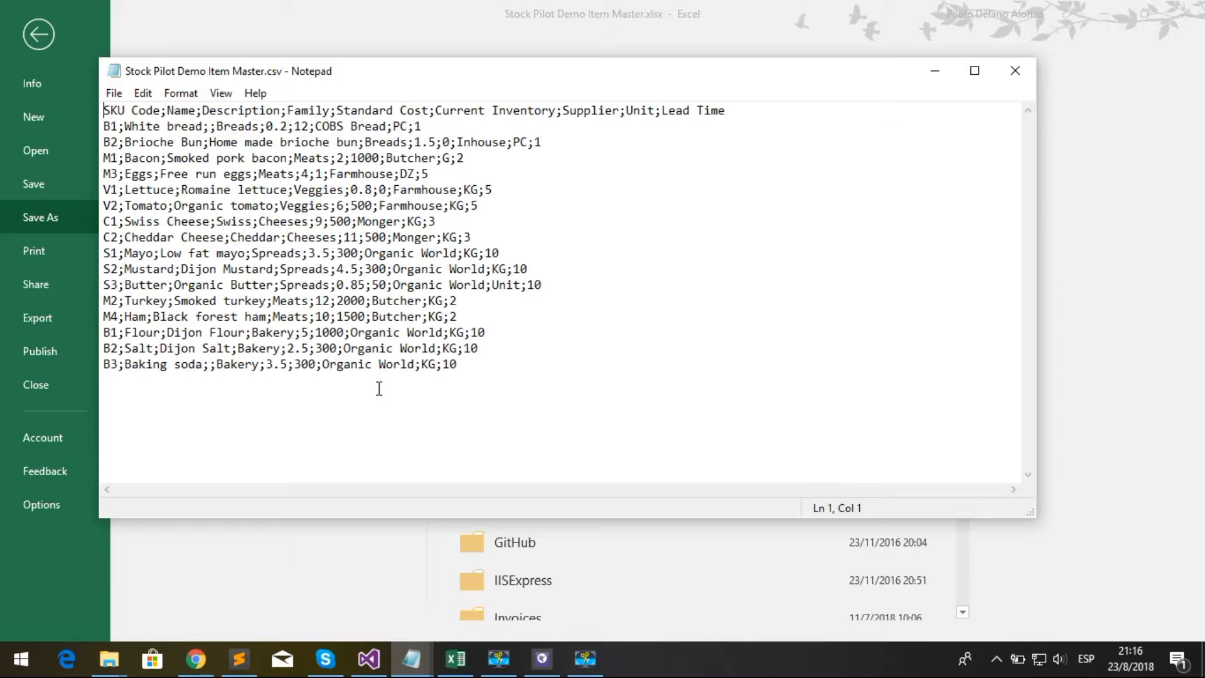
left_click(143, 94)
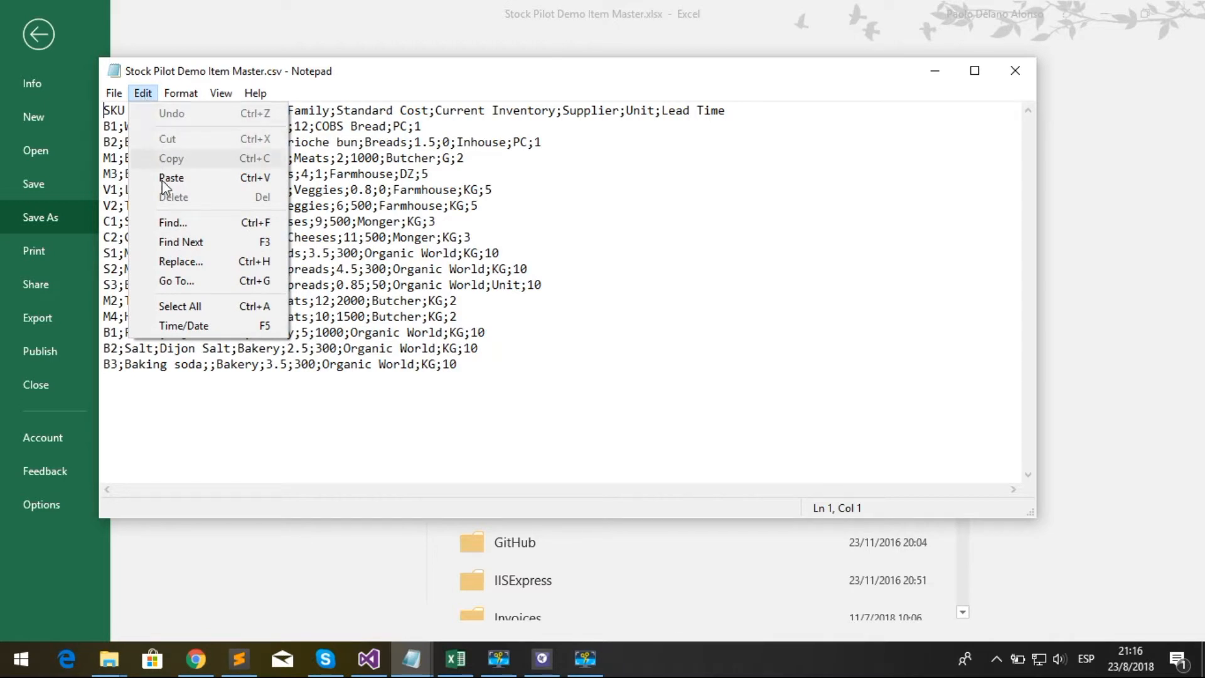
left_click(177, 261)
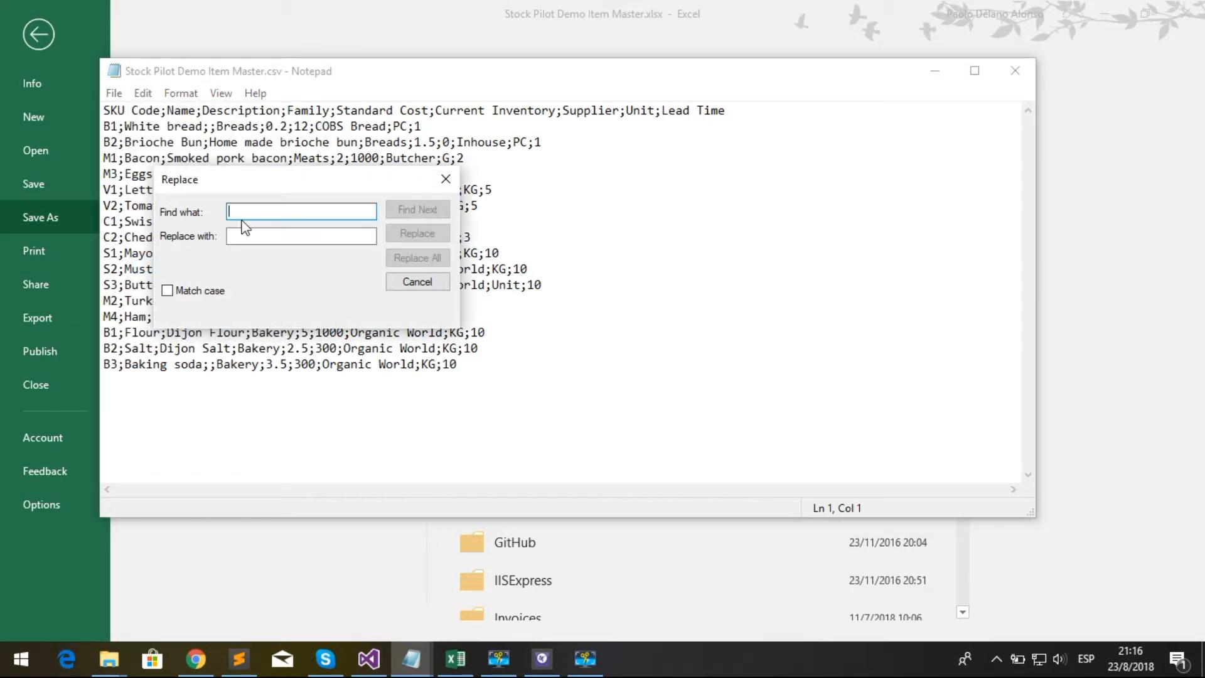
left_click(434, 281)
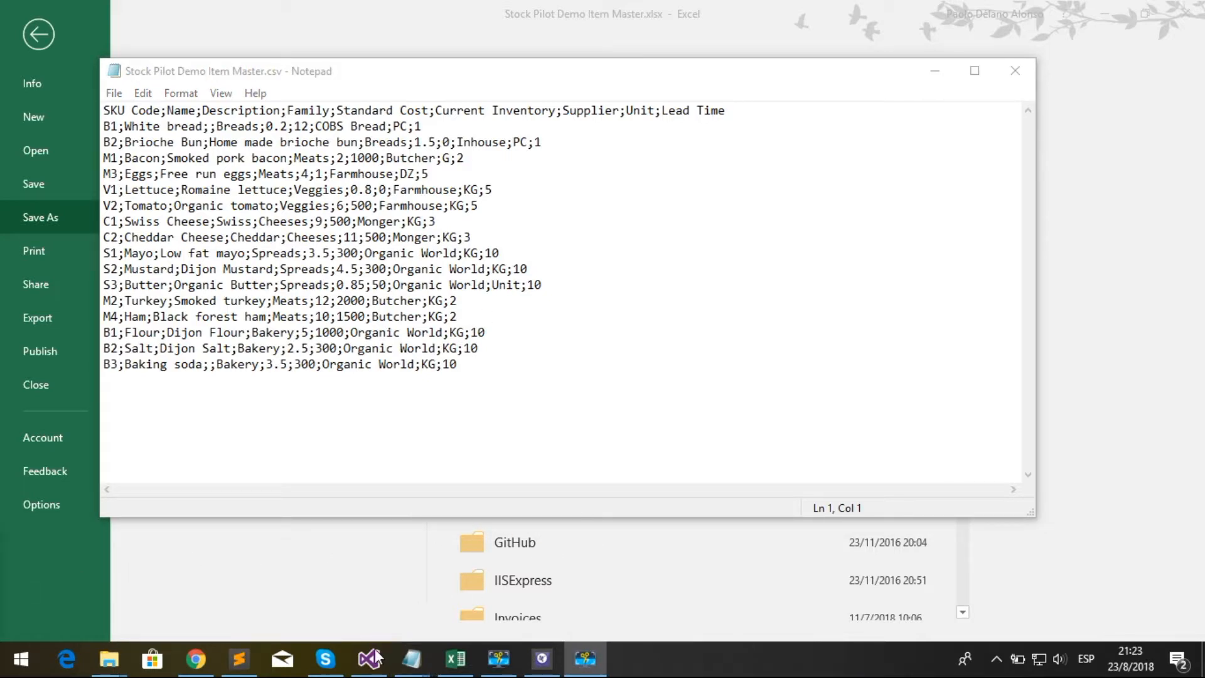
- Switch to Stock Pilot and open its Setup and Configuration settings
left_click(542, 660)
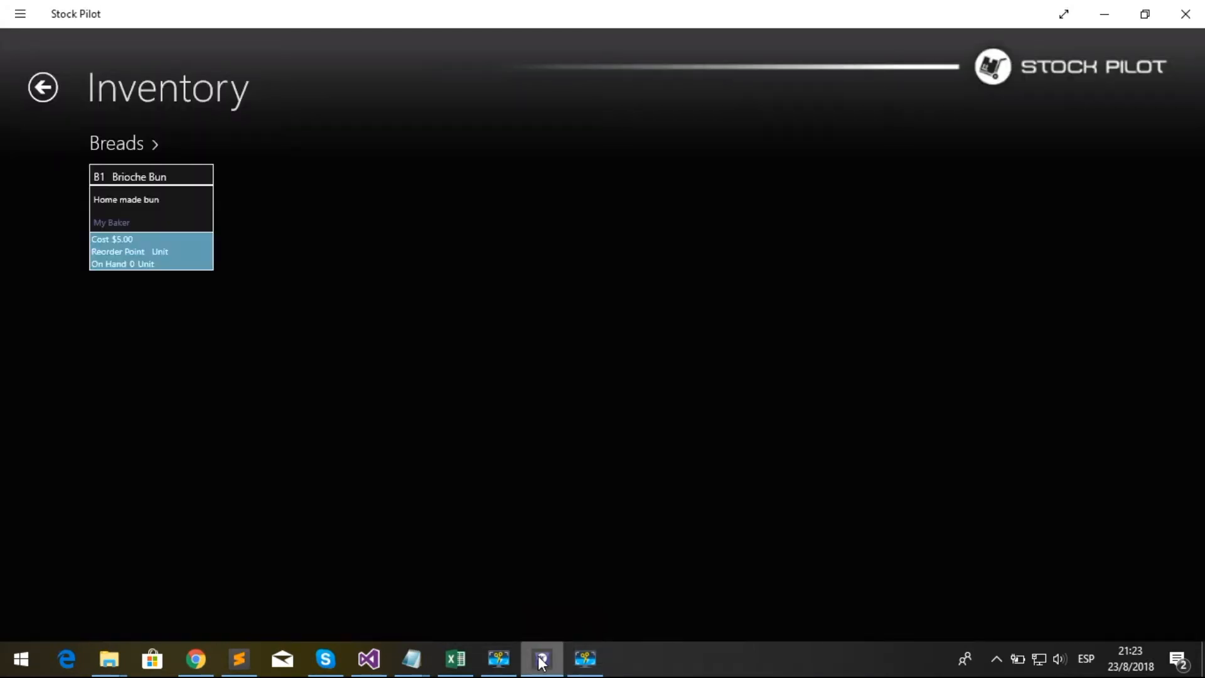
left_click(24, 17)
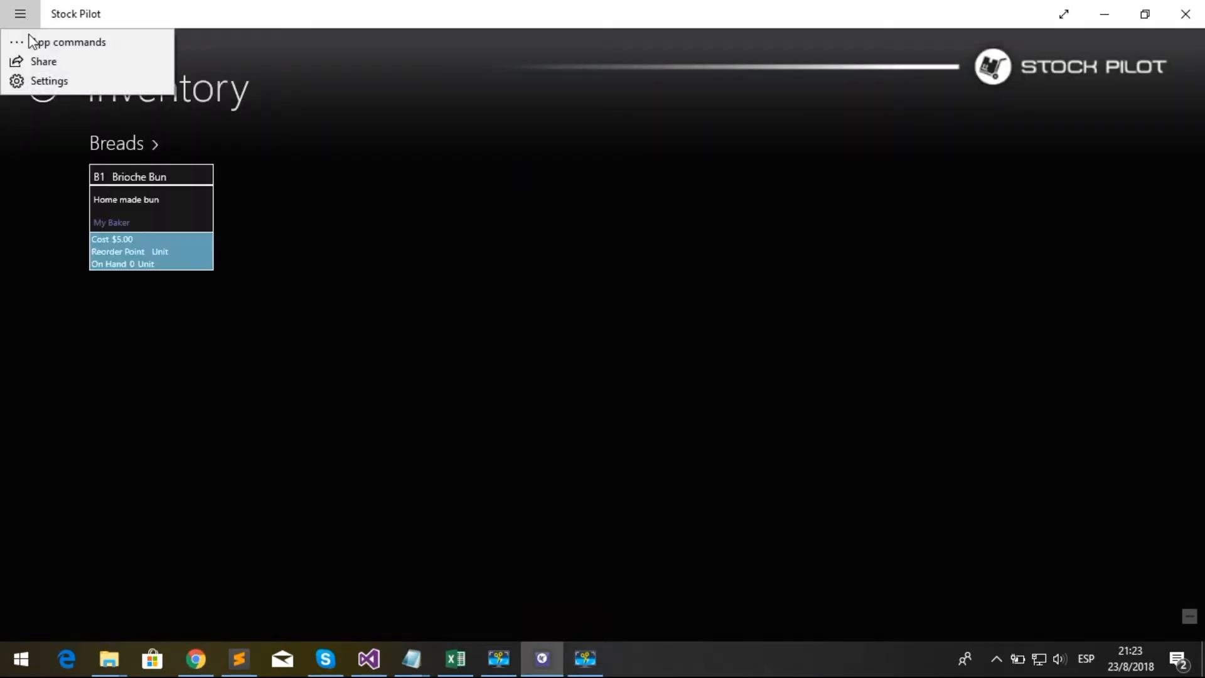
left_click(39, 79)
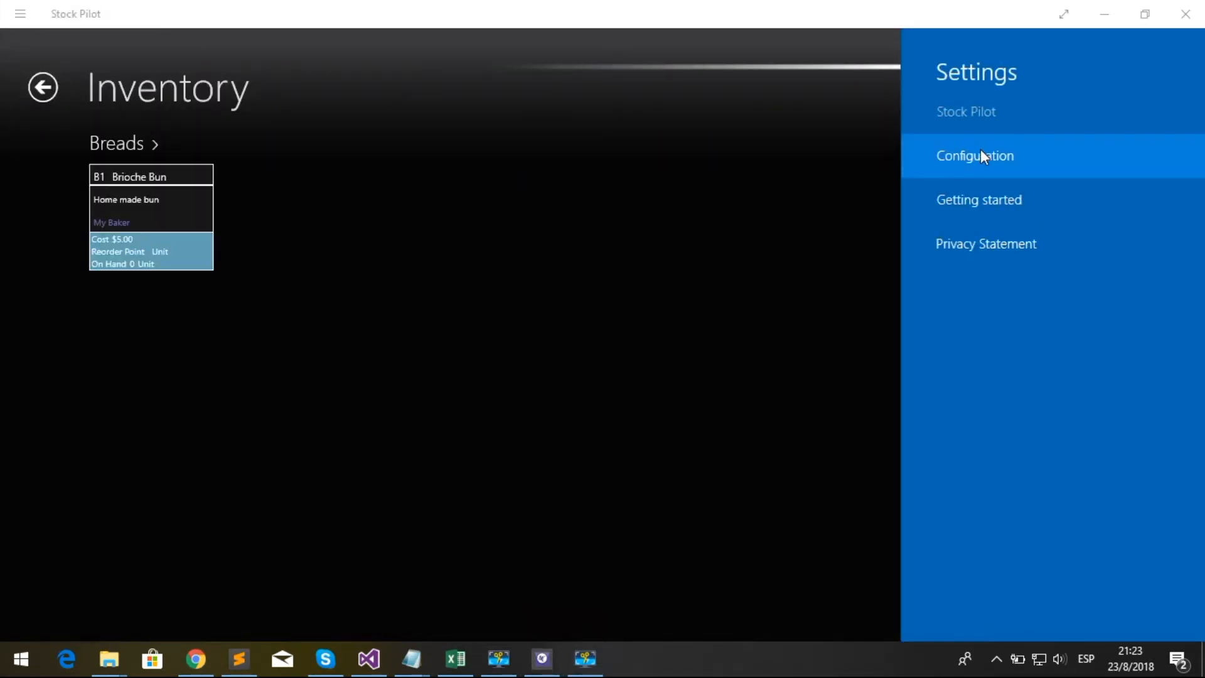
left_click(981, 149)
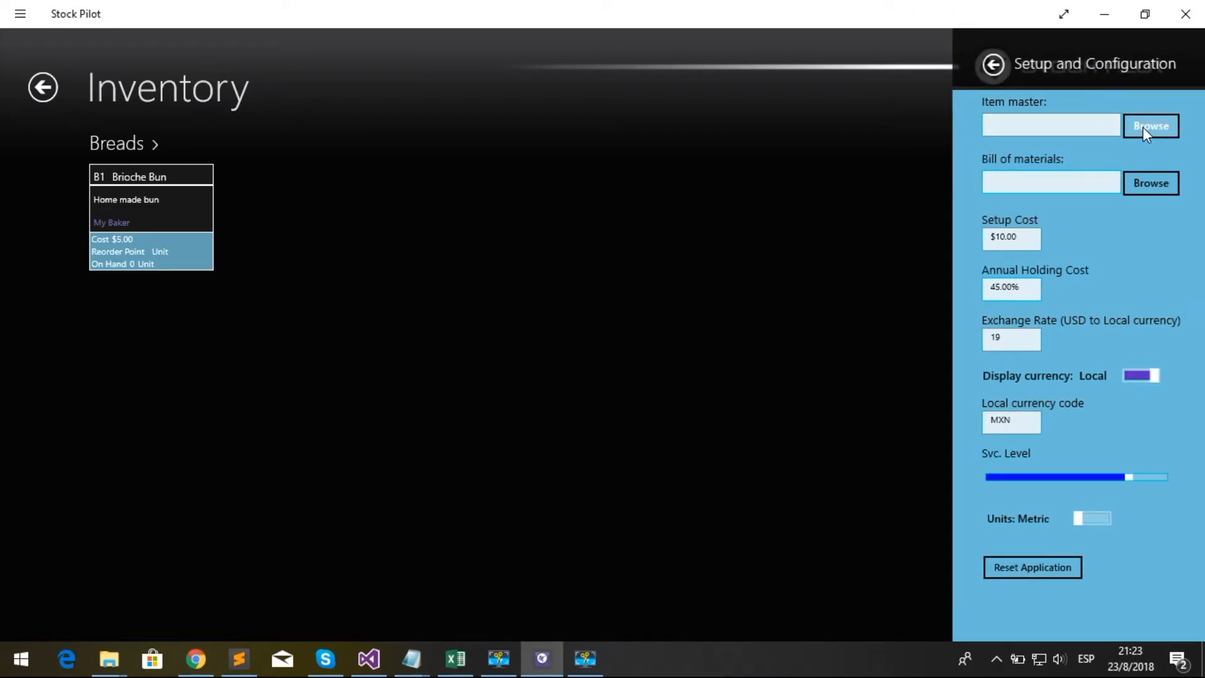
- Import Stock Pilot Demo Item Master.csv from the Documents folder as the item master
left_click(1147, 126)
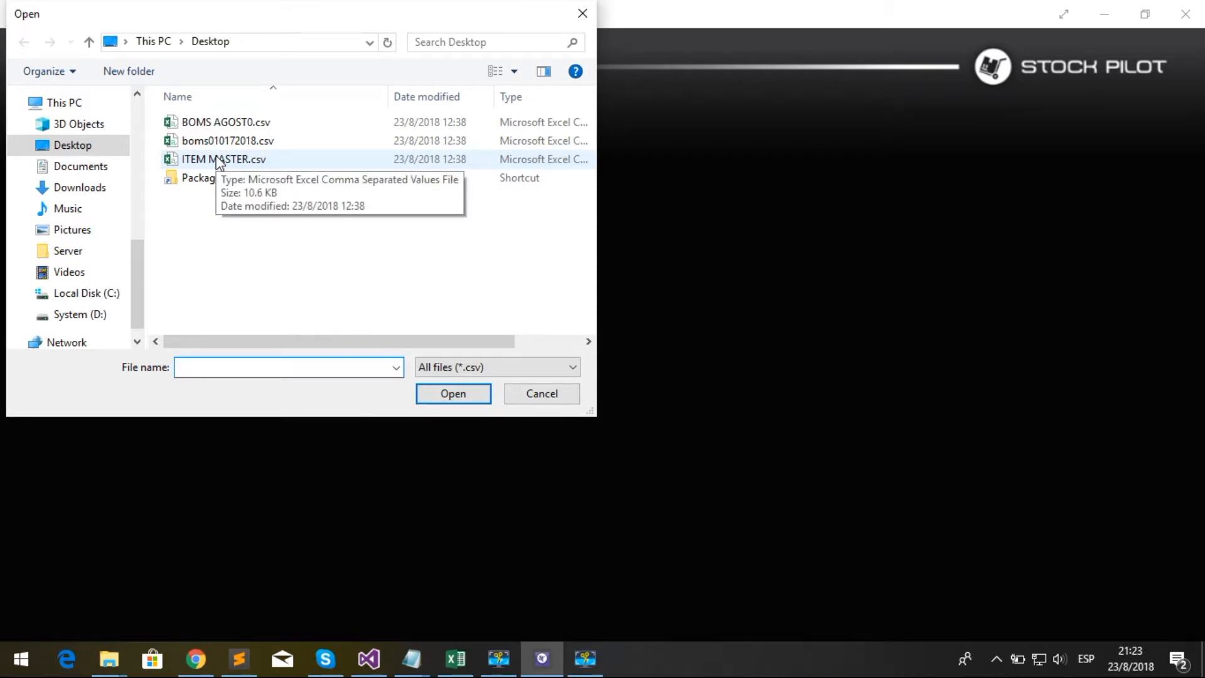
left_click(100, 168)
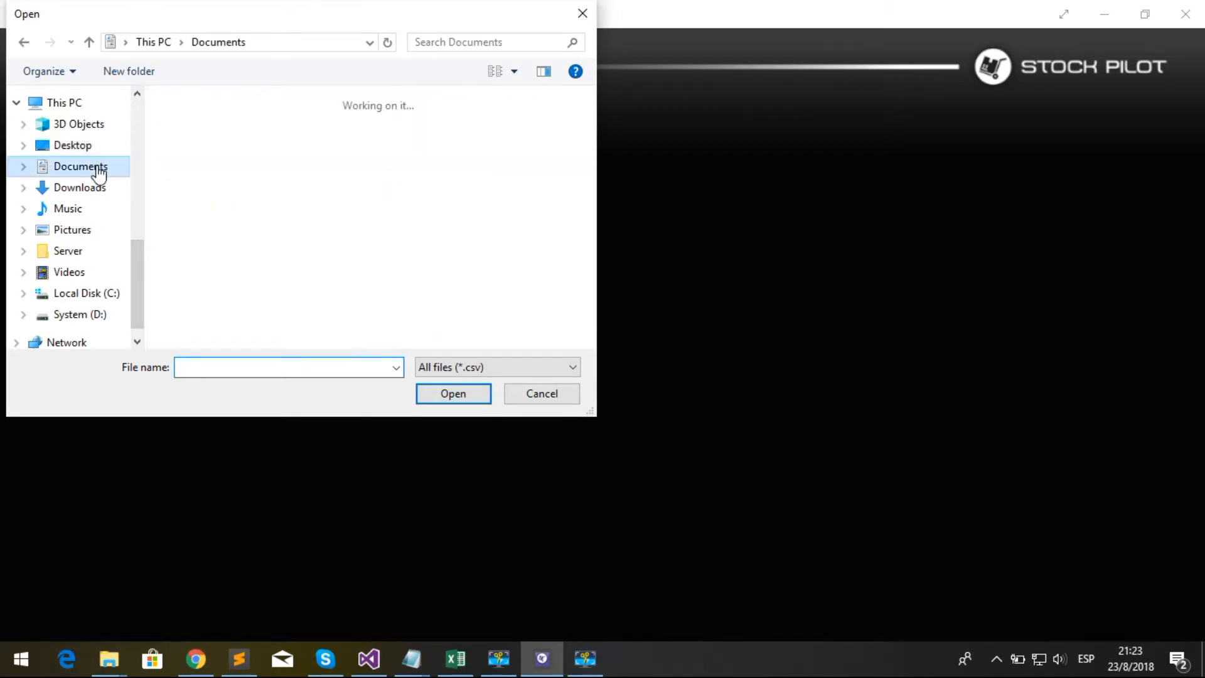
left_click_drag(255, 340, 594, 357)
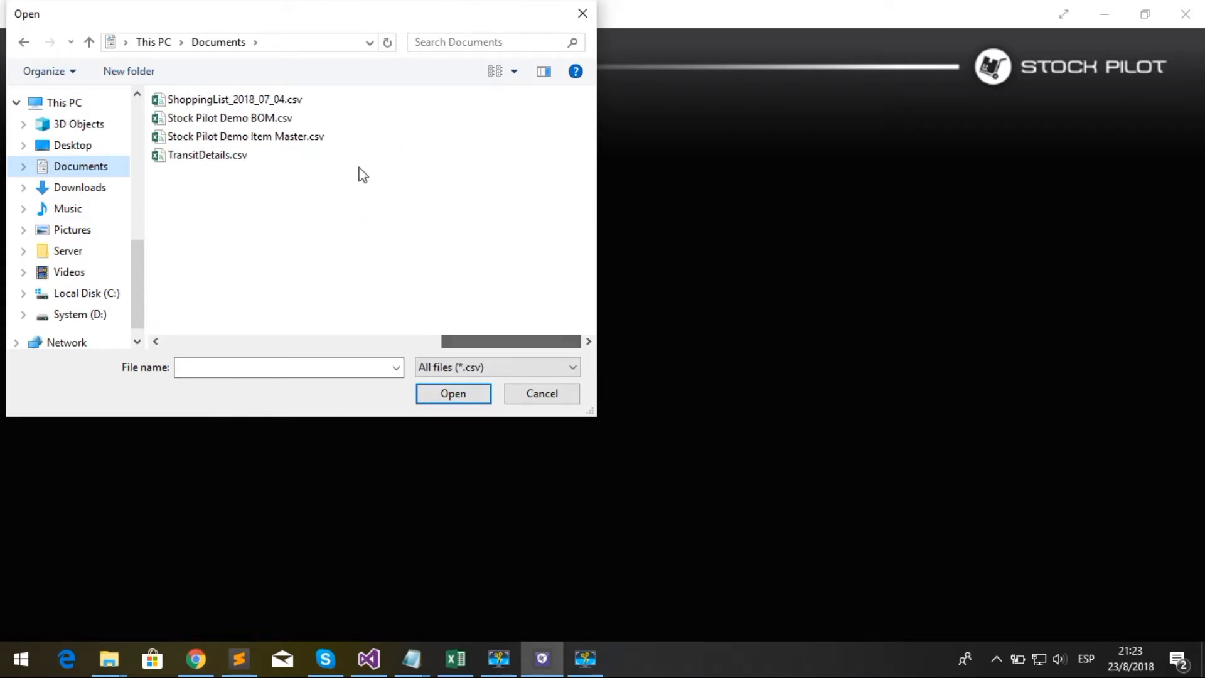
left_click(297, 137)
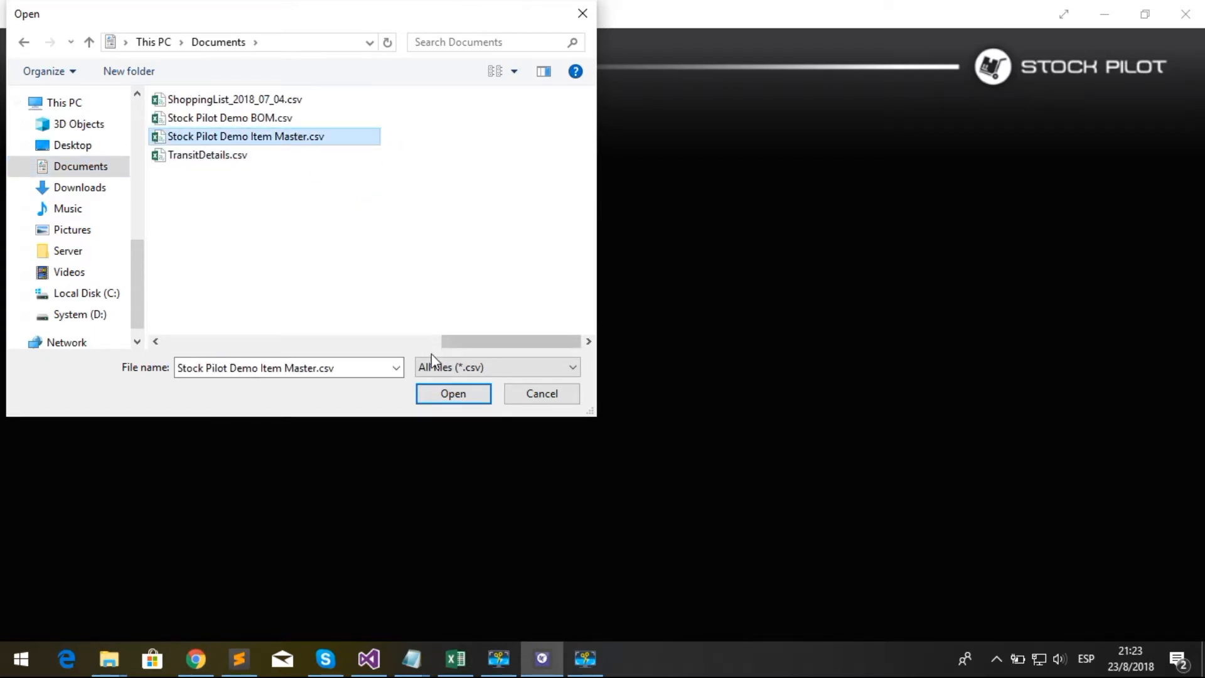
left_click(450, 393)
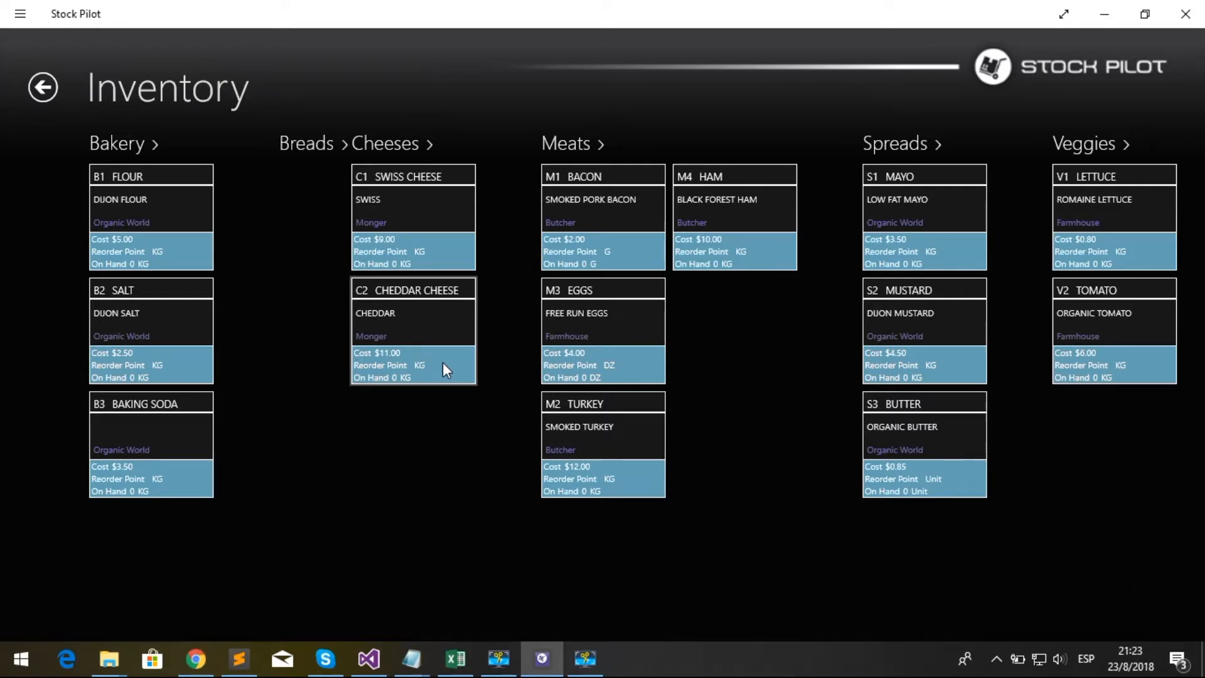
- Review the Item Master and BOM sheets of the Excel workbook and return to Stock Pilot's inventory
left_click(458, 661)
left_click(38, 32)
left_click(158, 312)
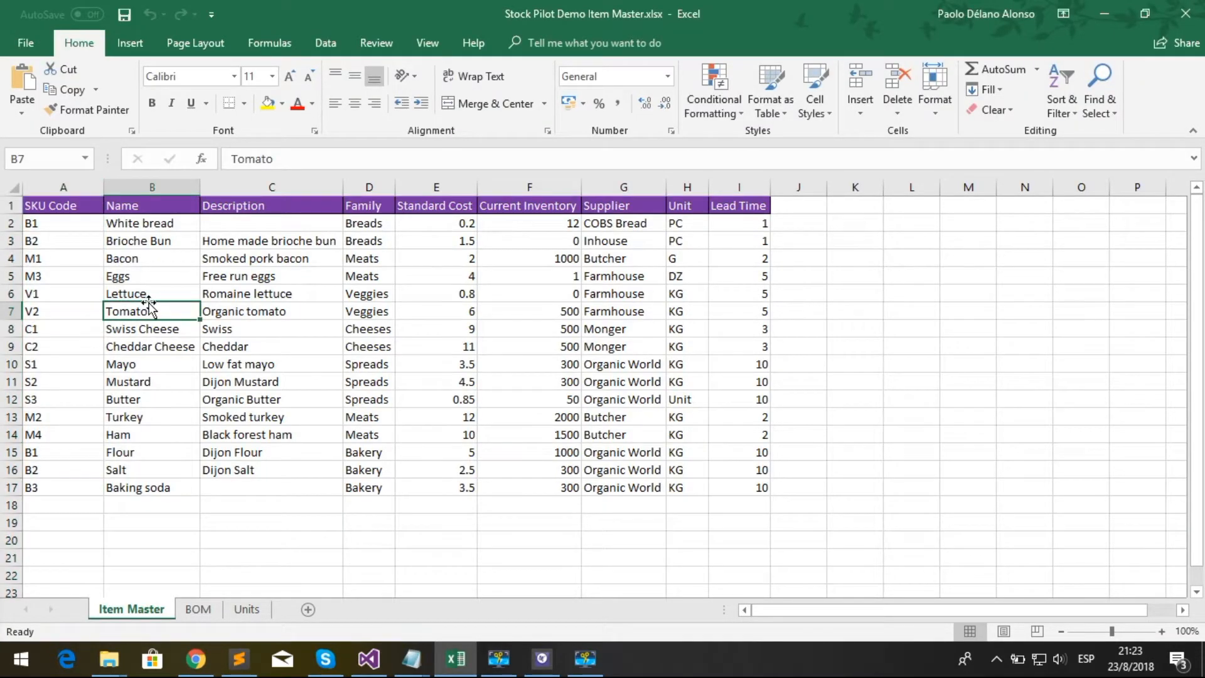
left_click(200, 609)
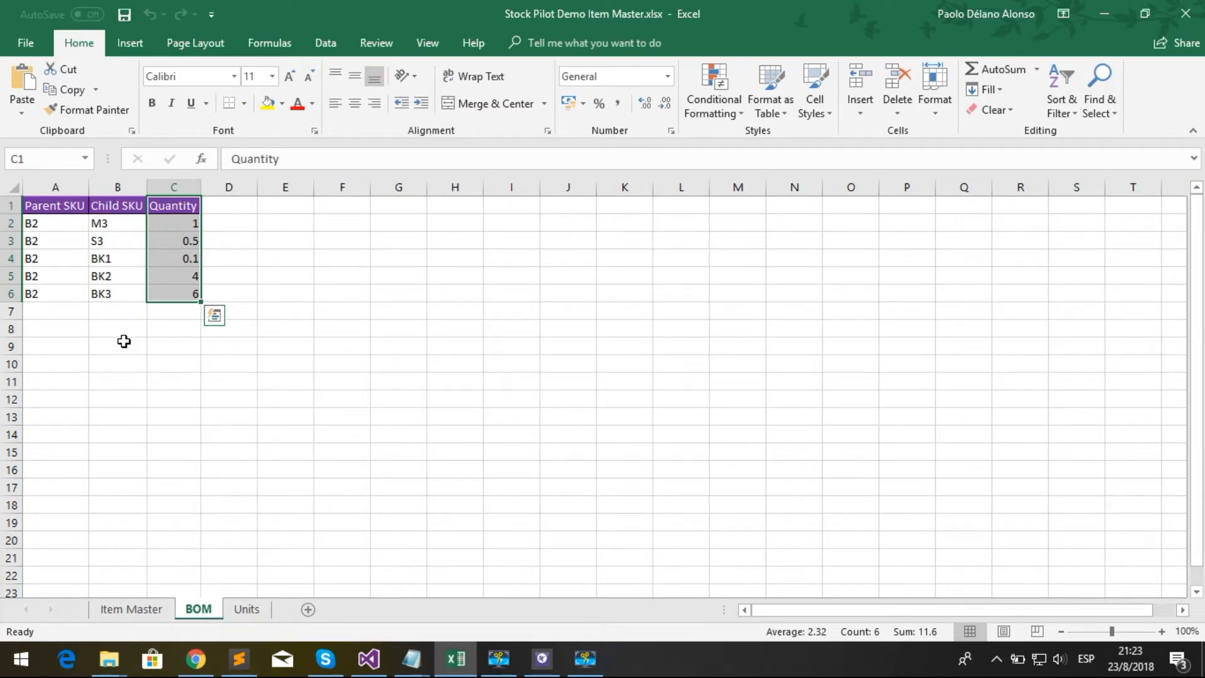
left_click(152, 613)
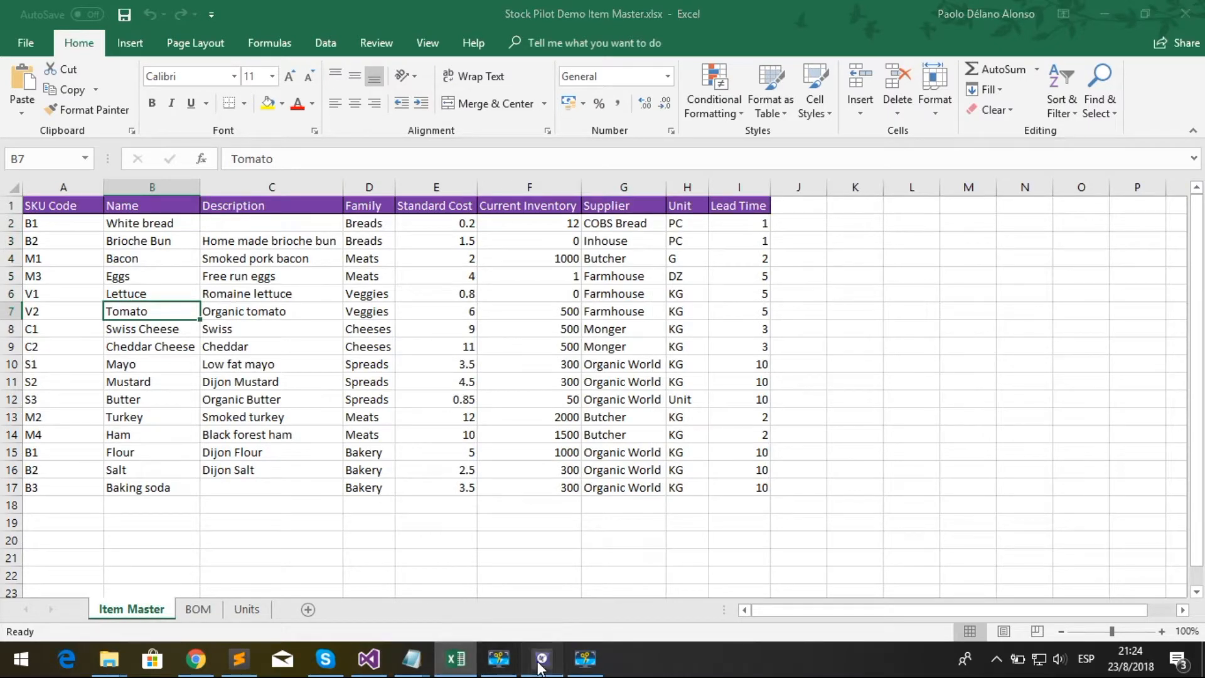
left_click(540, 659)
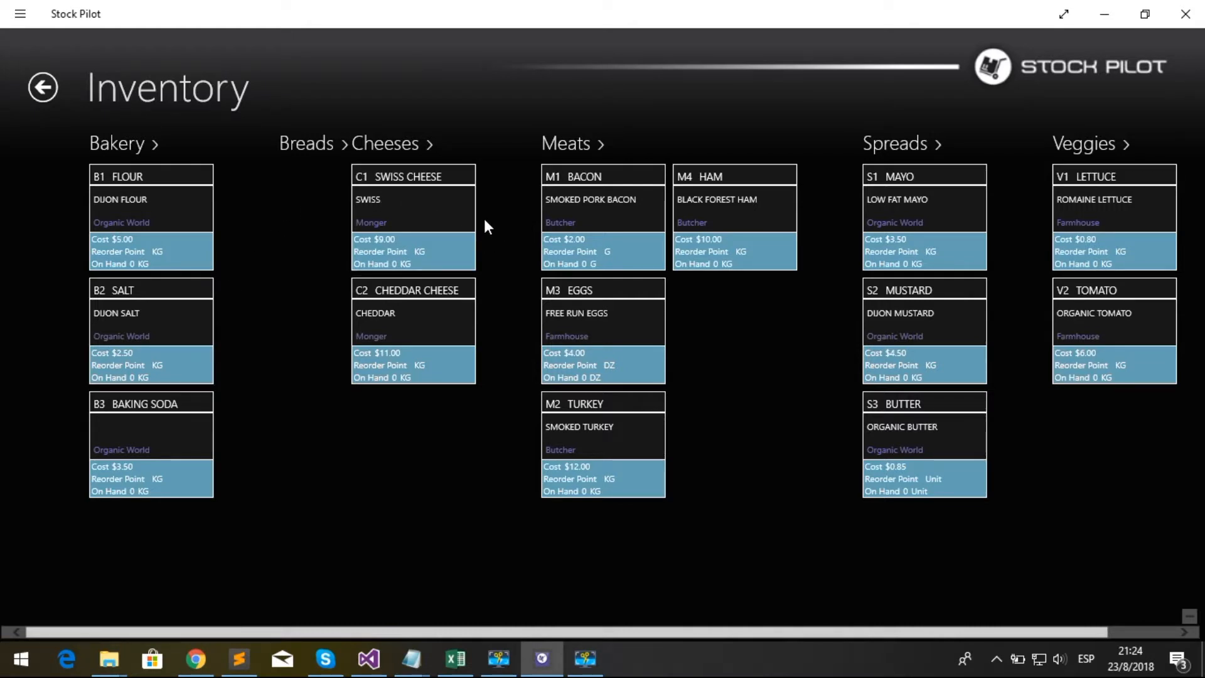
scroll(484, 219, "right", 1)
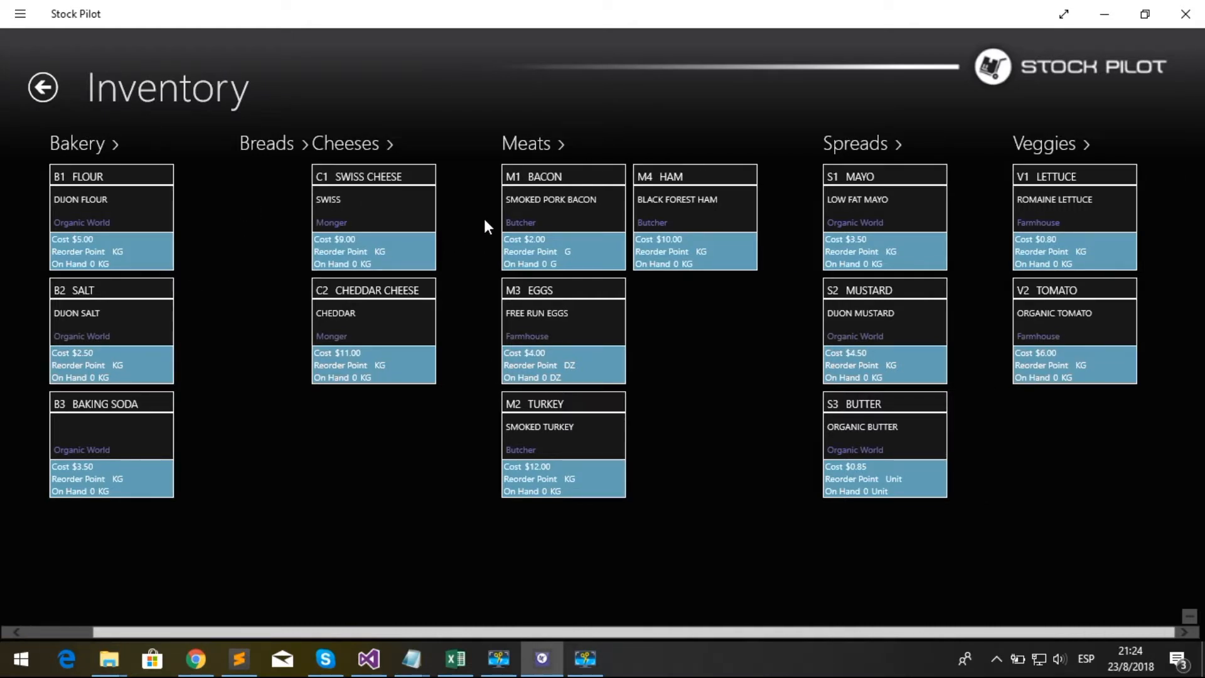
scroll(484, 218, "left", 1)
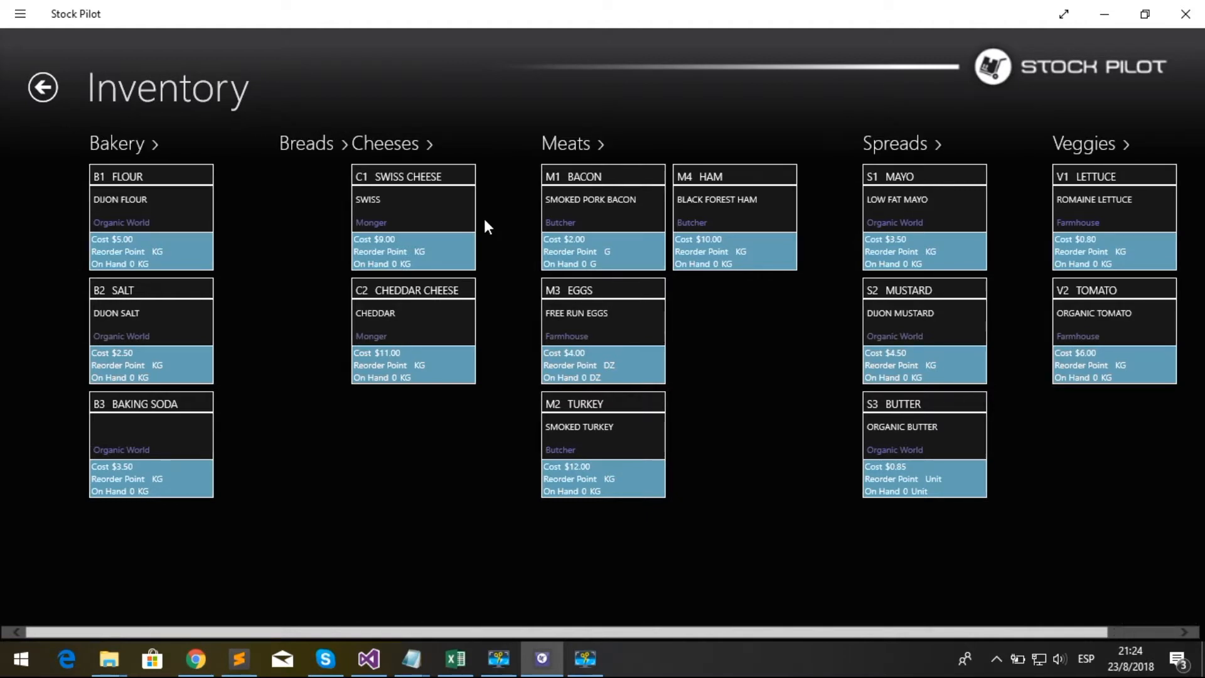
scroll(484, 219, "right", 1)
scroll(484, 218, "left", 1)
scroll(484, 218, "right", 1)
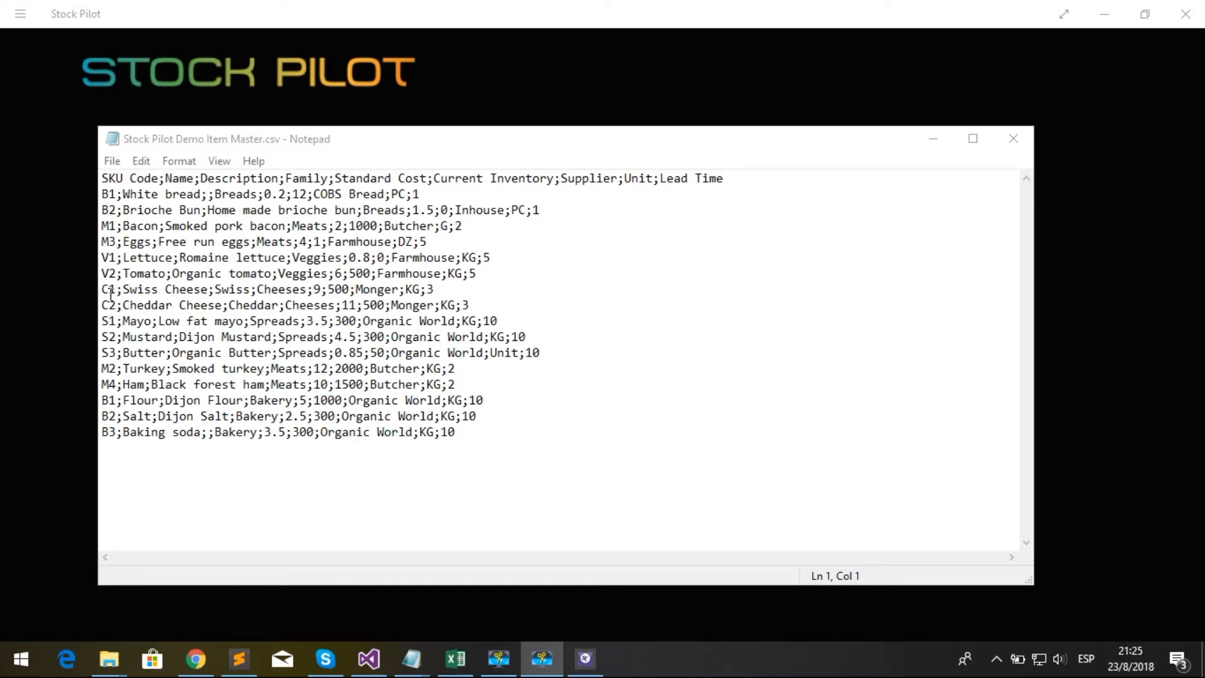
- Switch from Notepad to Stock Pilot and import Stock Pilot Demo Item Master.csv from the Documents folder through its Configuration settings
left_click(81, 298)
left_click(20, 14)
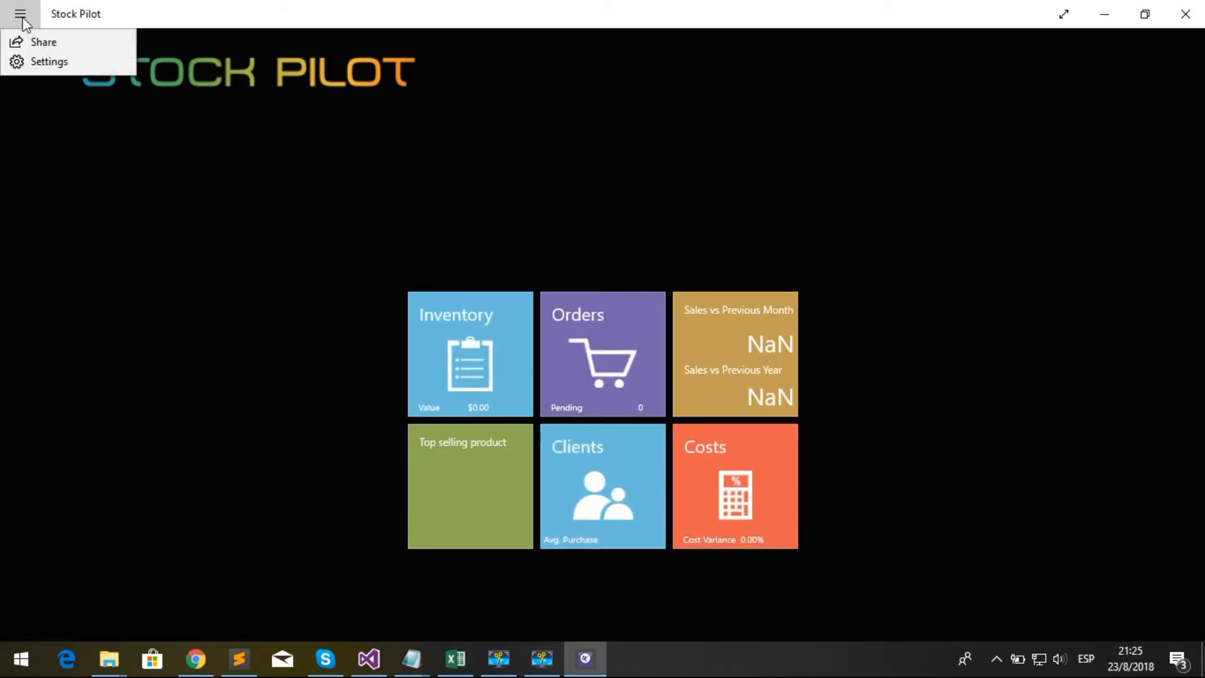
left_click(35, 62)
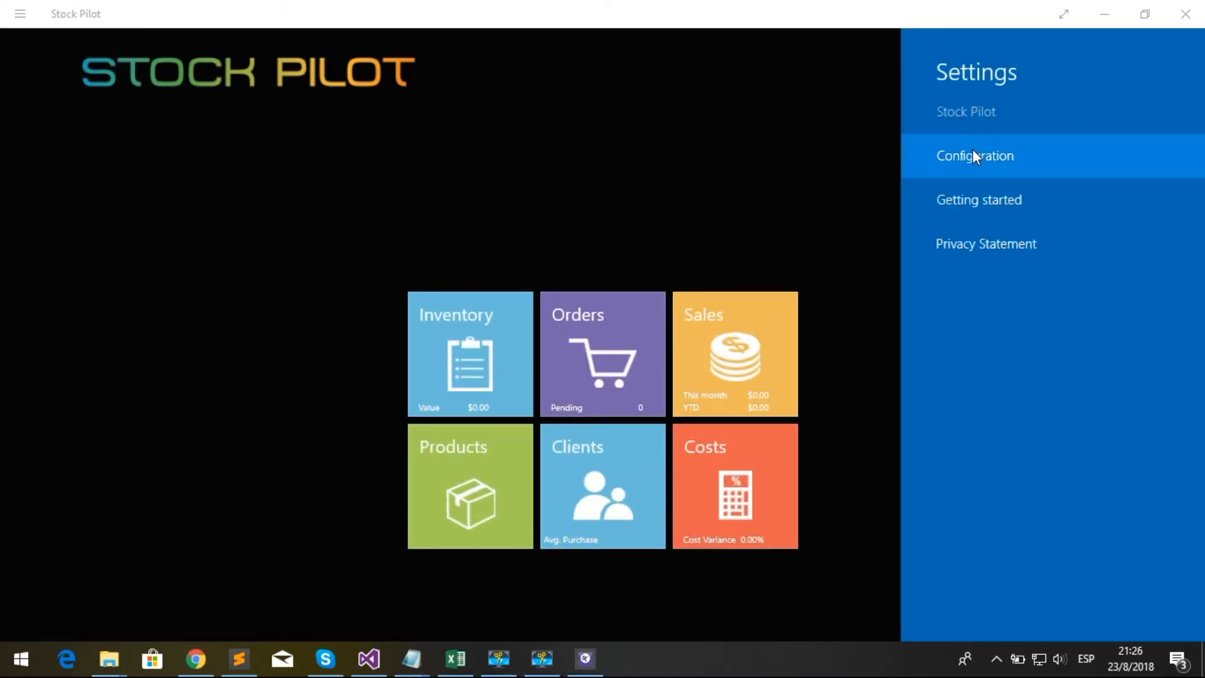
left_click(973, 154)
left_click(1152, 125)
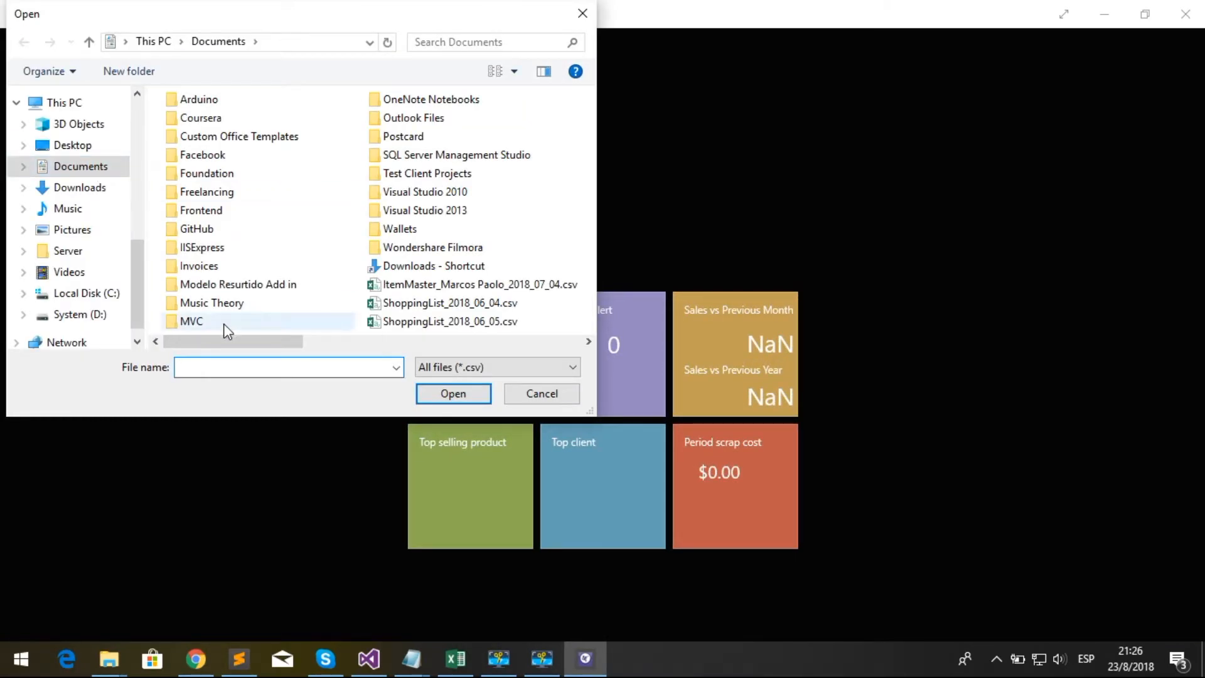
left_click_drag(311, 343, 581, 342)
left_click(351, 137)
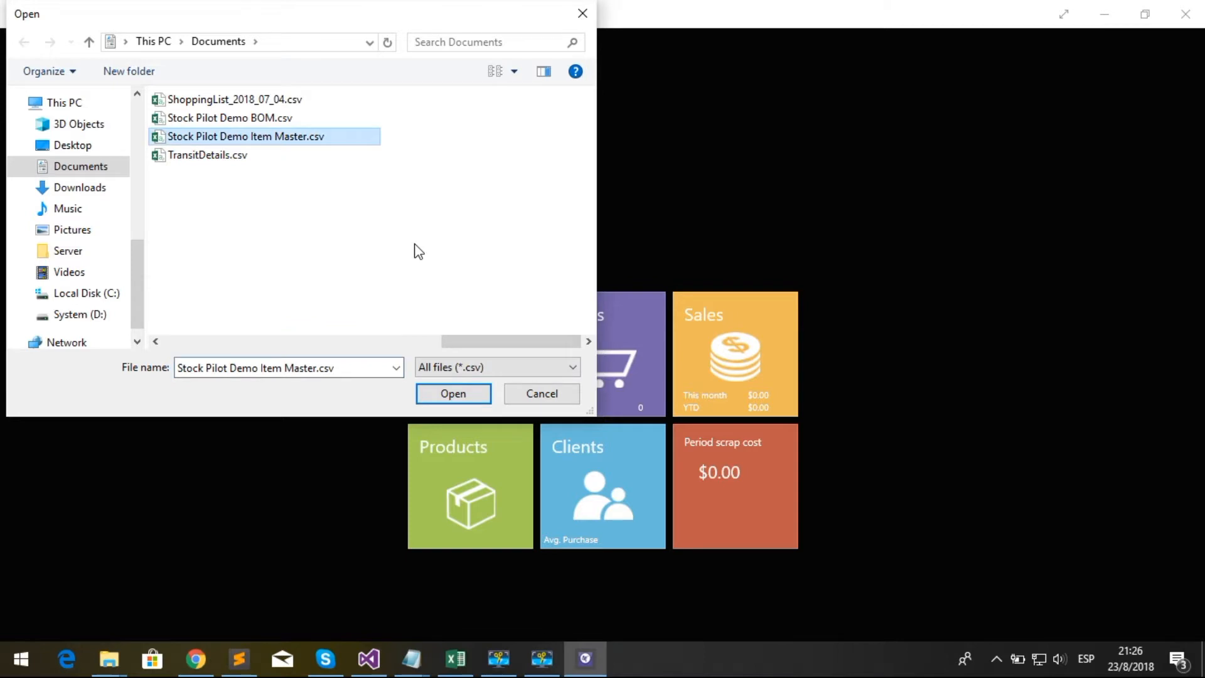
left_click(453, 394)
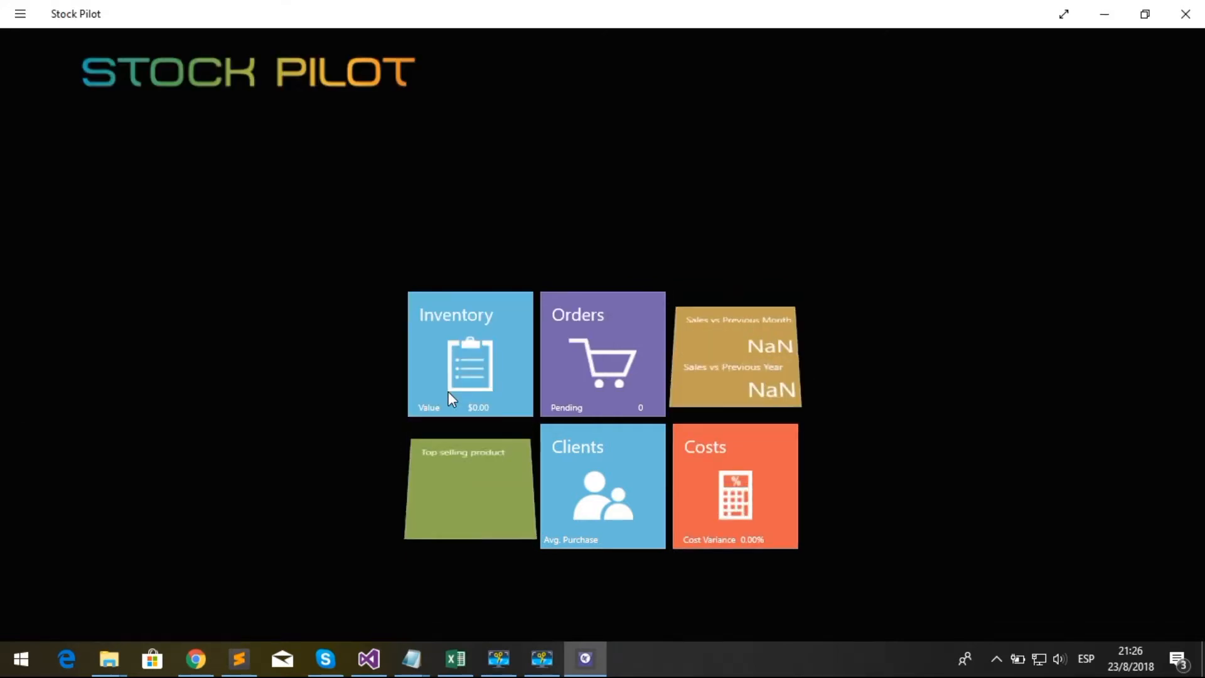
left_click(448, 390)
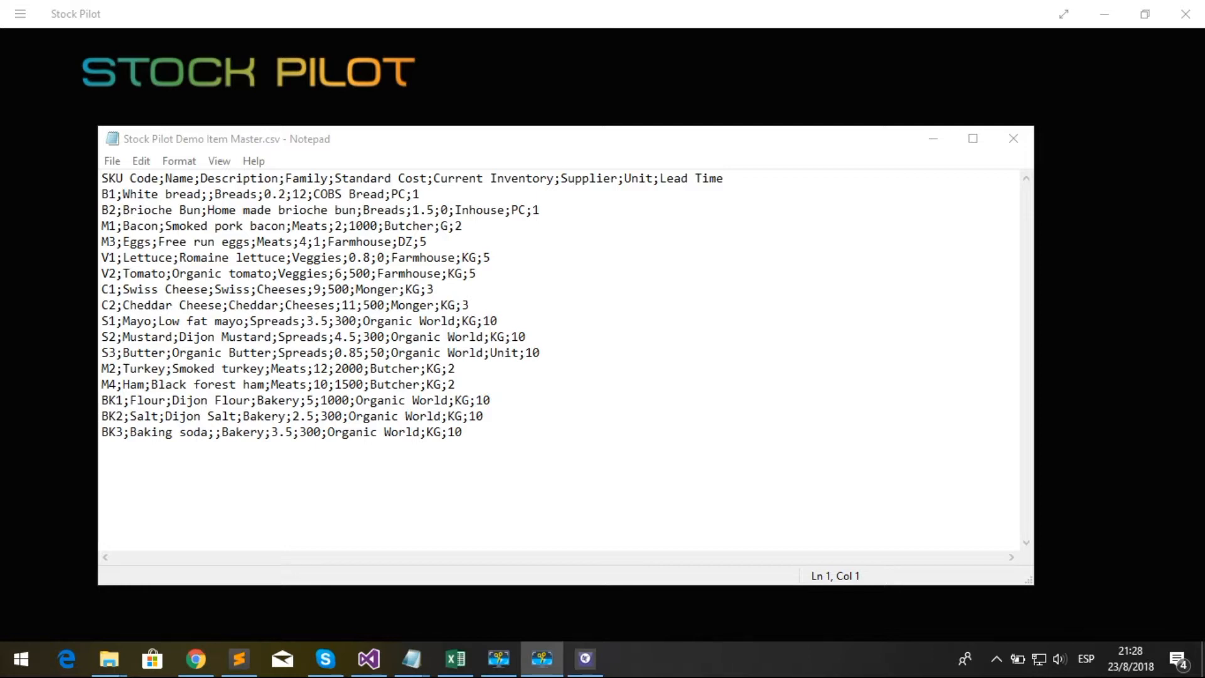
- Re-import the revised Stock Pilot Demo Item Master.csv, with Bakery SKUs BK1 to BK3, into Stock Pilot and open the inventory
key("alt+F4")
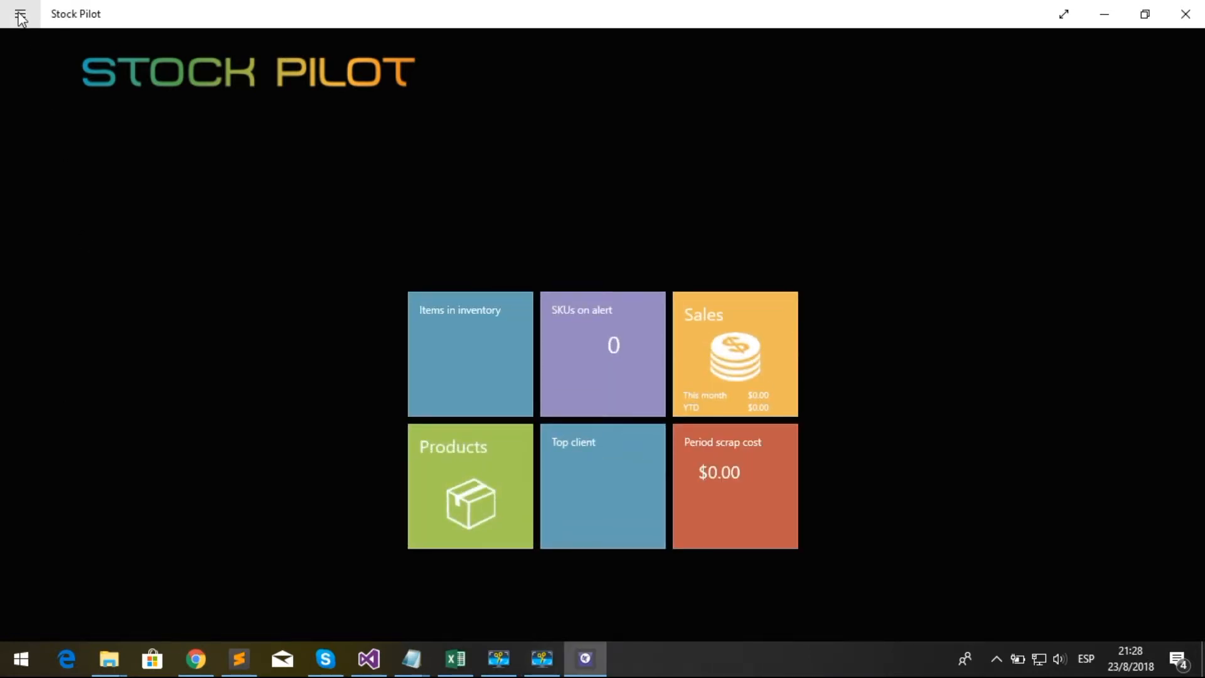
left_click(20, 15)
left_click(36, 66)
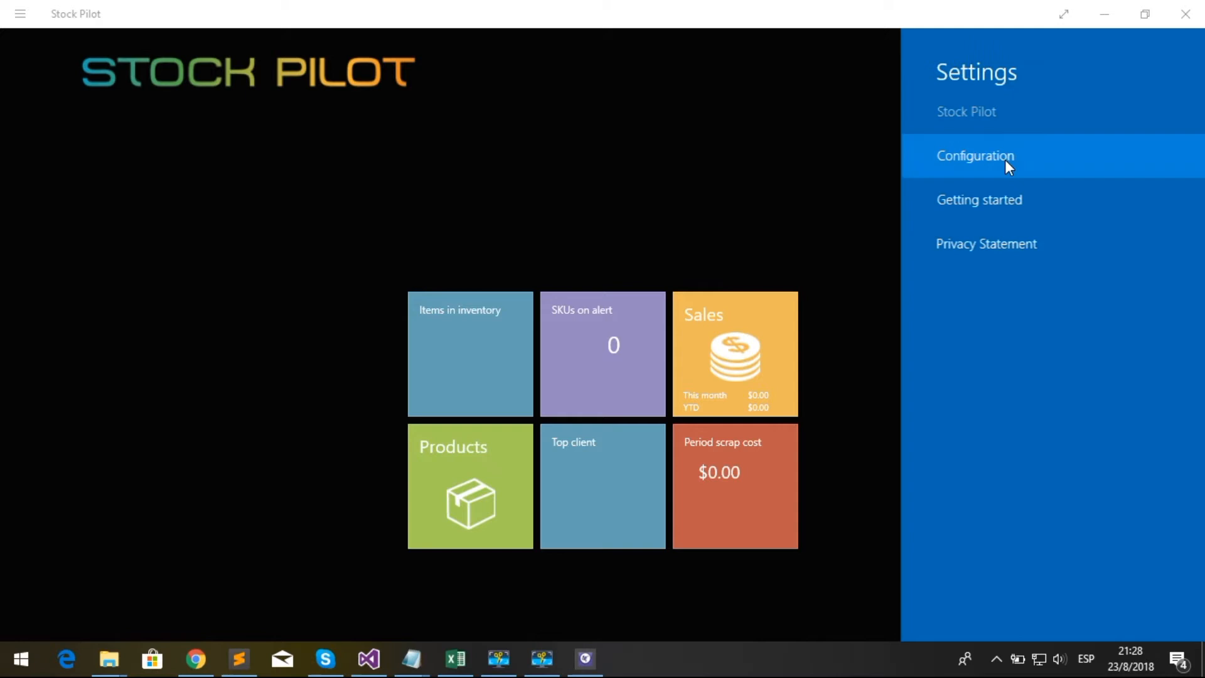
left_click(1004, 159)
left_click(1143, 125)
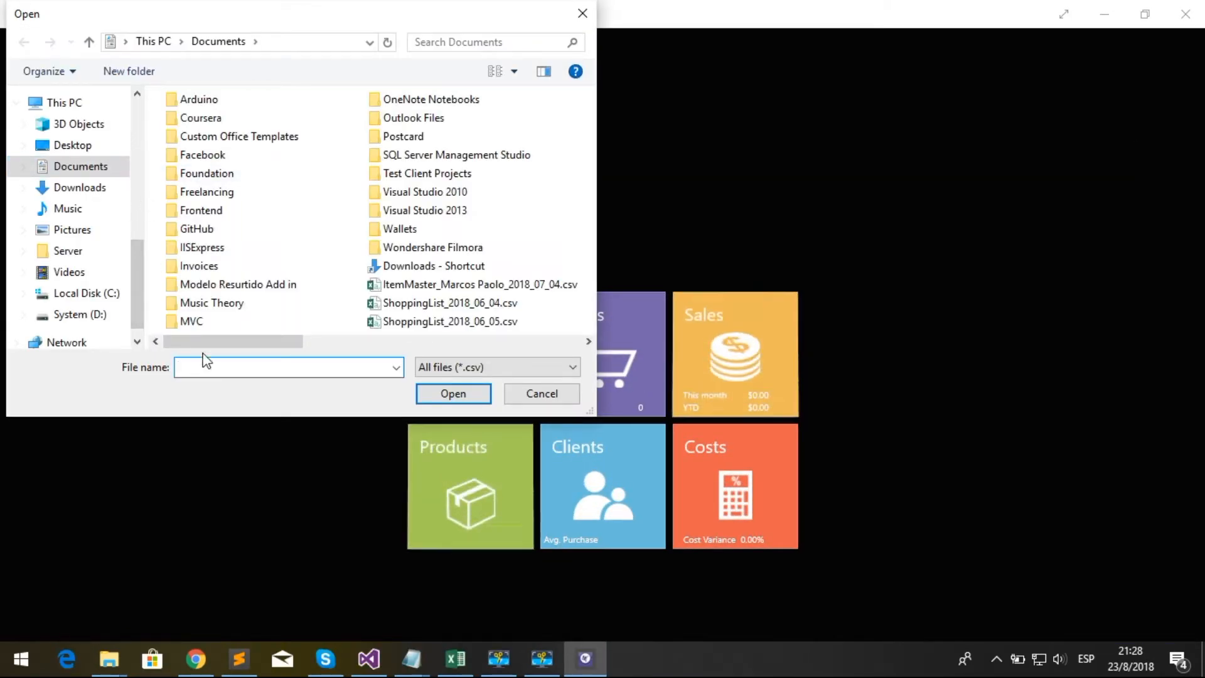
left_click_drag(220, 343, 496, 343)
left_click(276, 137)
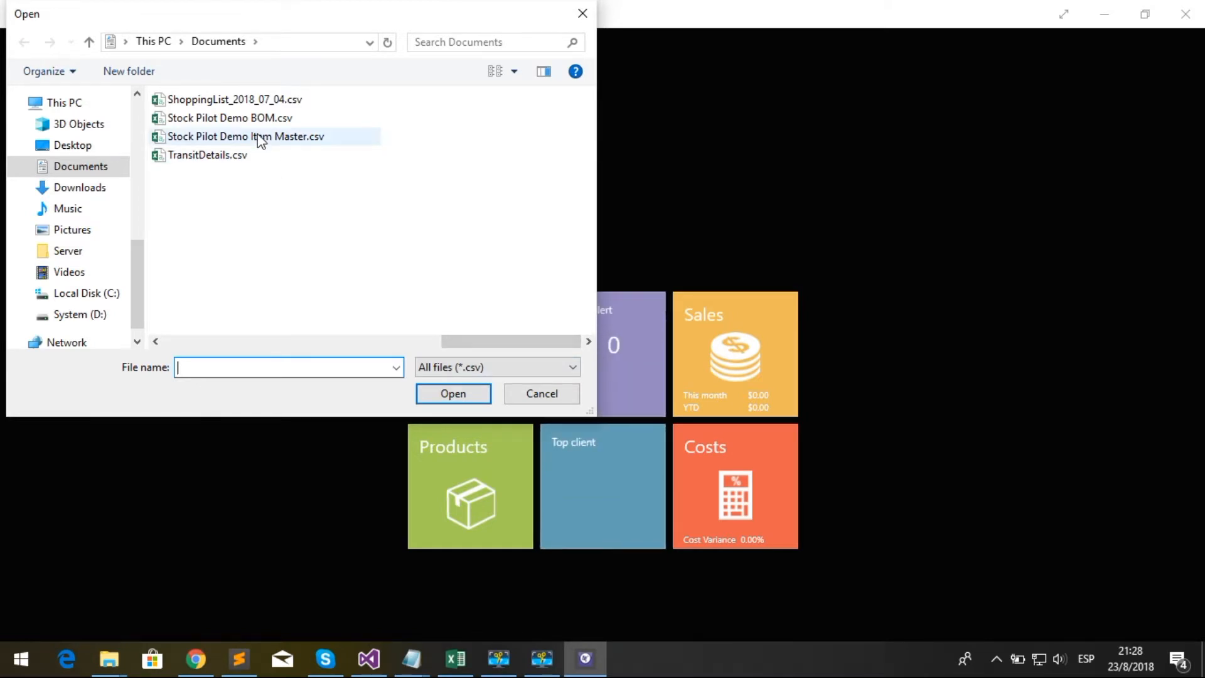
left_click(450, 394)
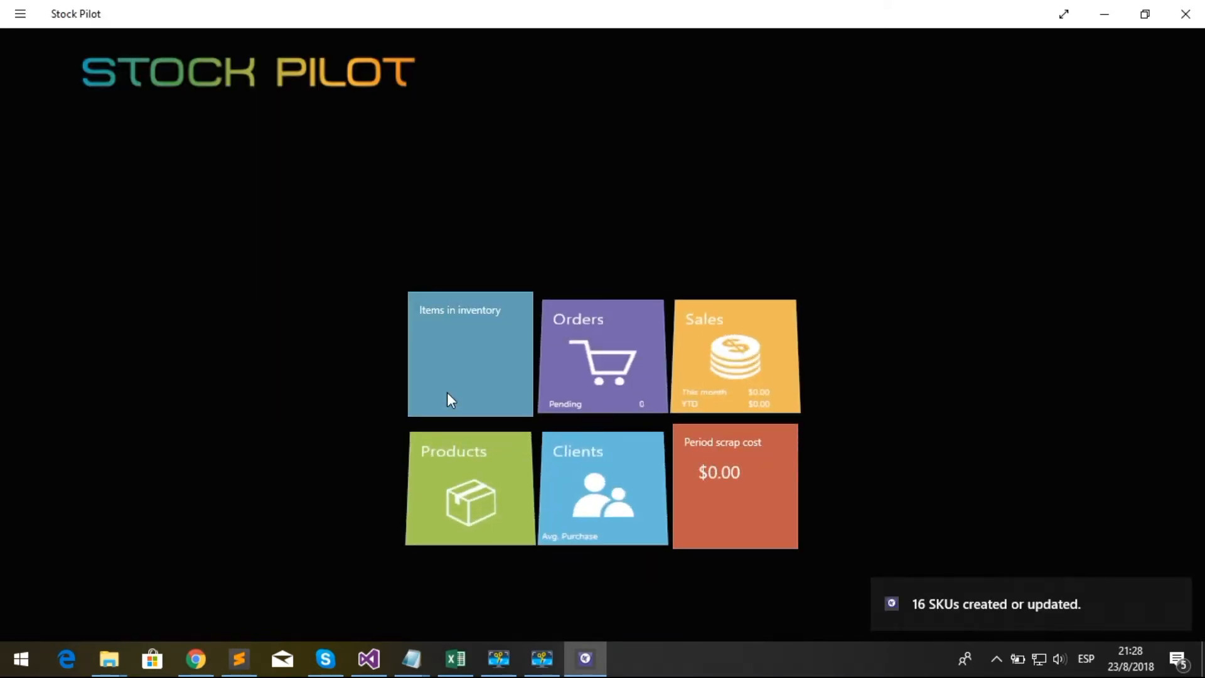
left_click(467, 368)
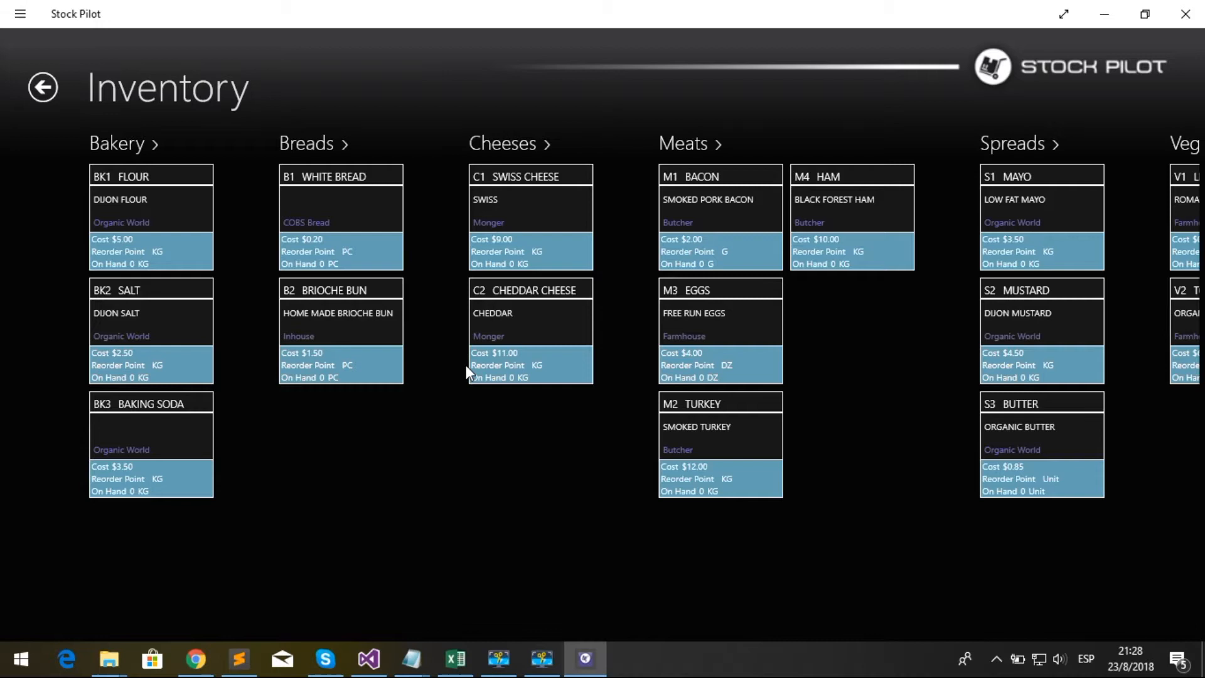
- Open the details of SKU B2 Brioche Bun and start adding raw materials to it
left_click(350, 328)
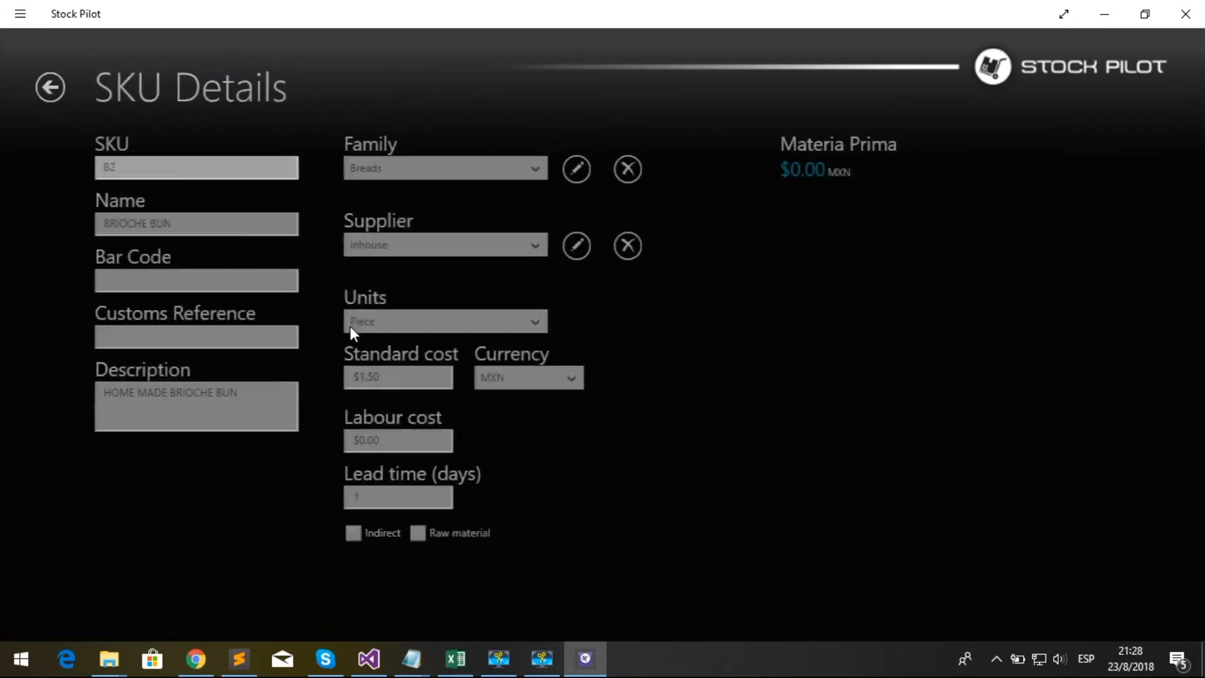
right_click(735, 277)
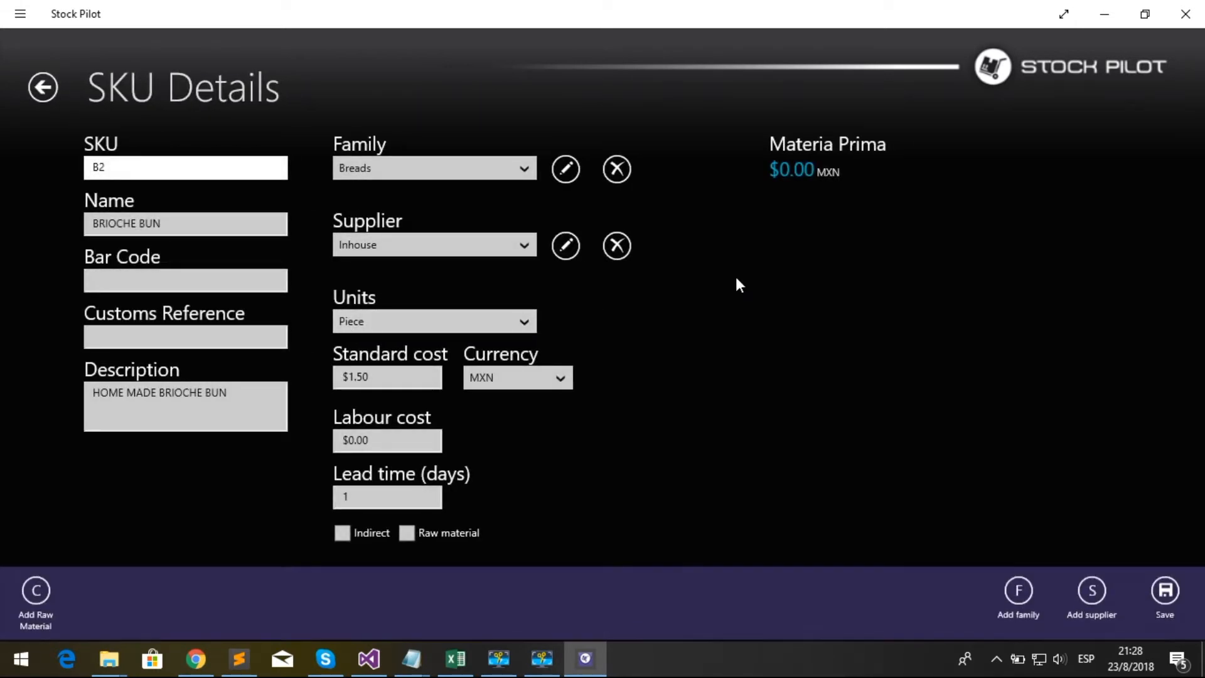
left_click(35, 591)
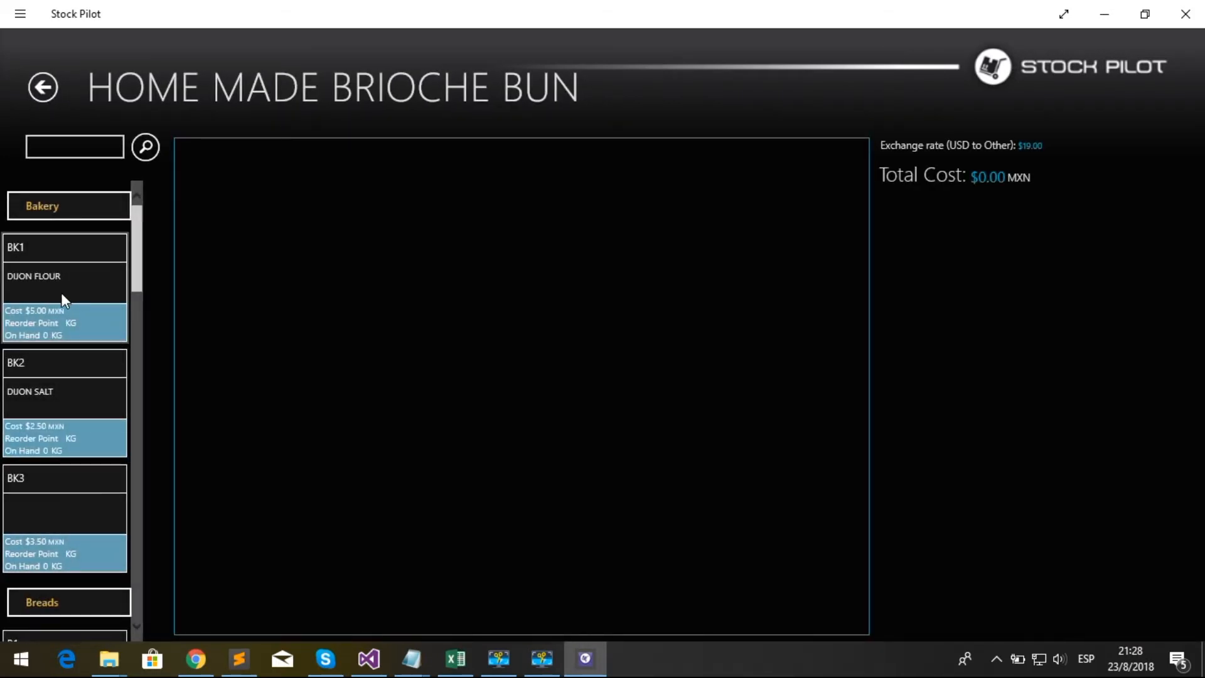
- Add BK1 Dijon Flour, BK2 Dijon Salt and S3 Organic Butter as raw materials of the home made brioche bun
left_click_drag(61, 292, 376, 284)
left_click_drag(60, 393, 414, 362)
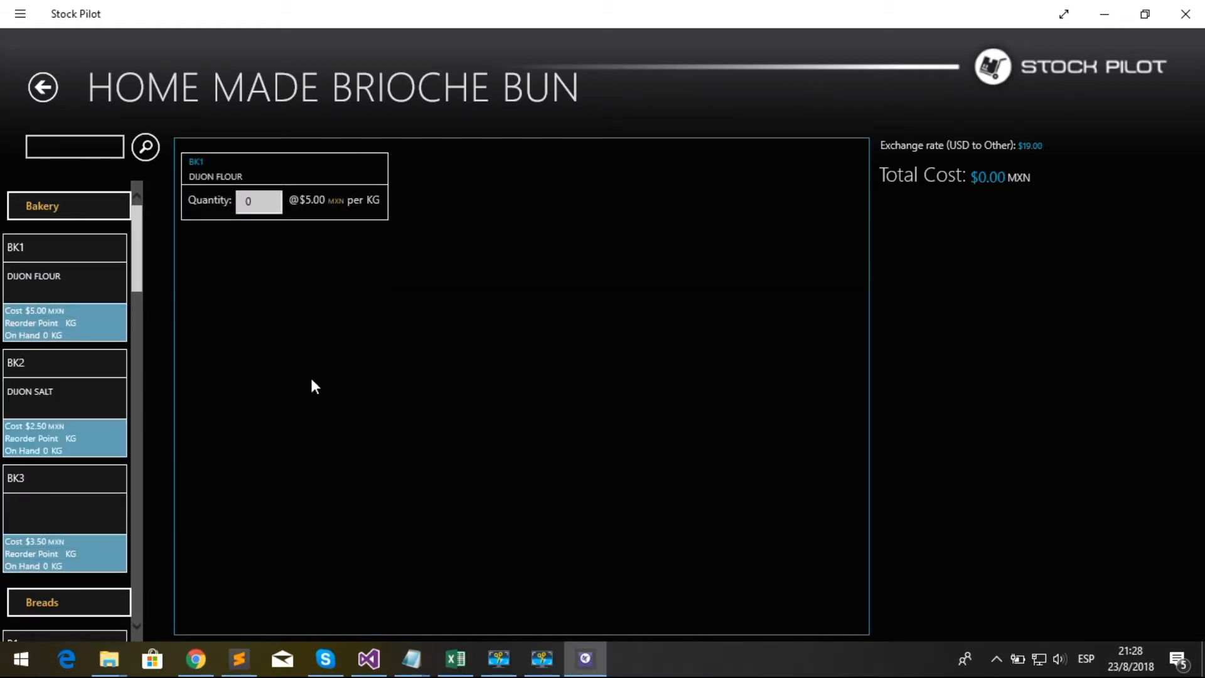
scroll(64, 452, "down", 2)
scroll(64, 452, "down", 12)
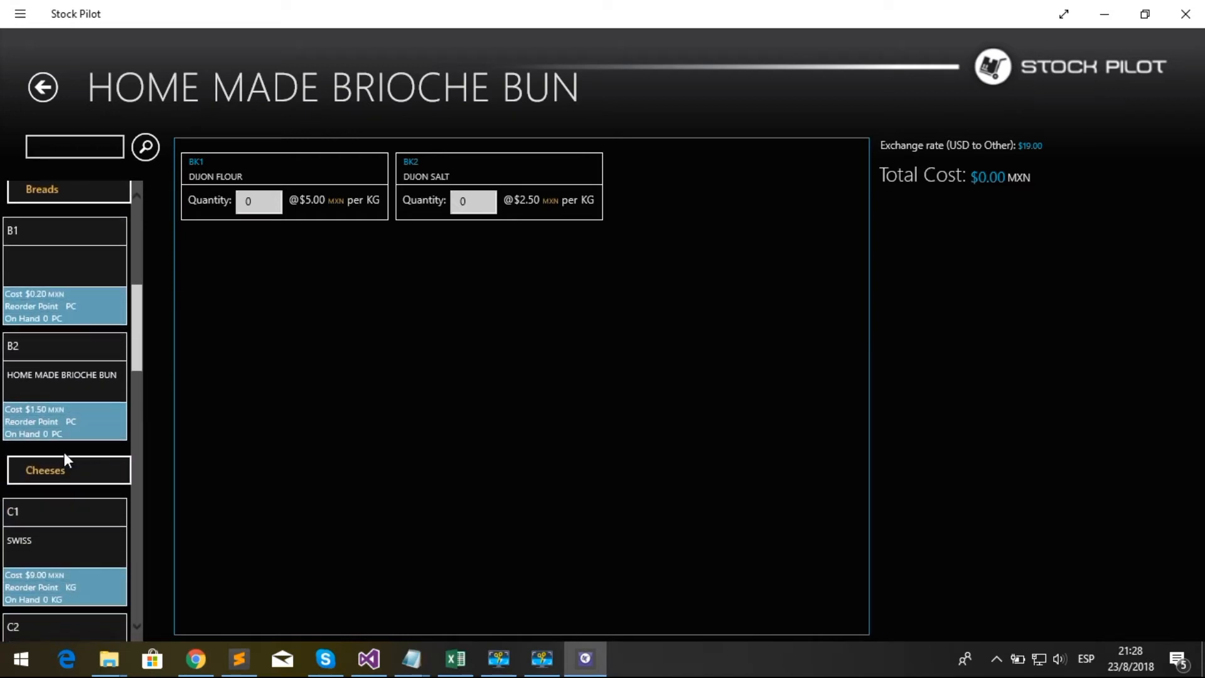
scroll(64, 452, "down", 10)
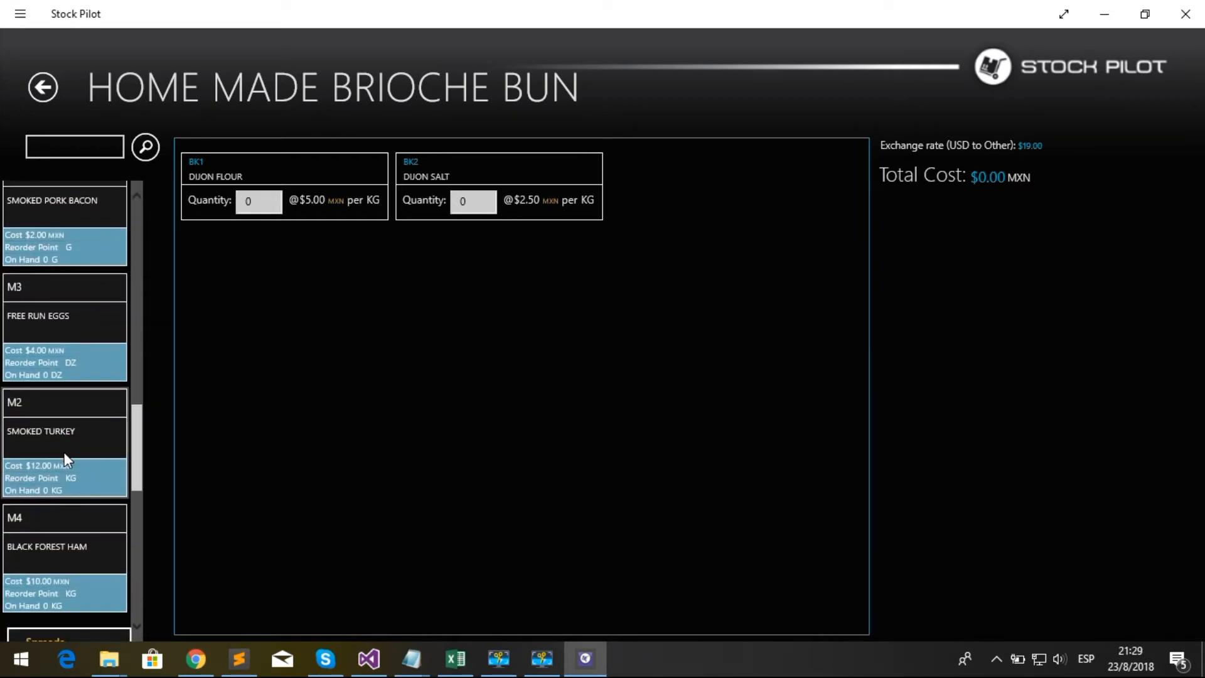
scroll(73, 443, "down", 7)
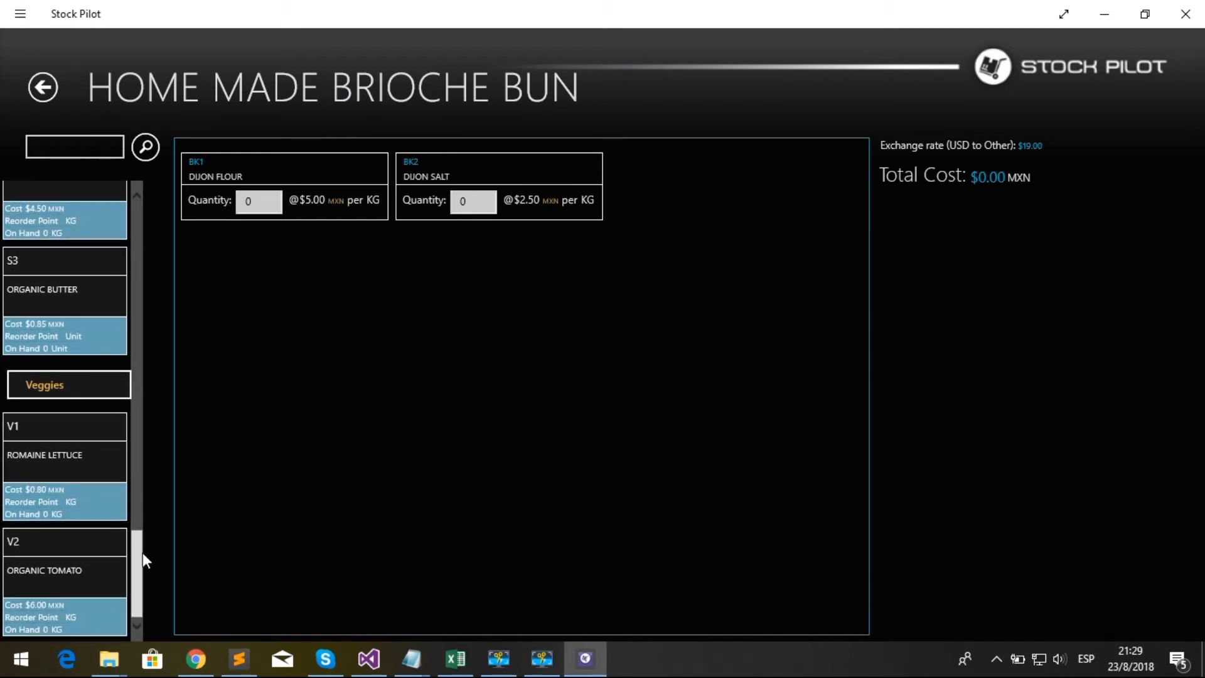
left_click_drag(101, 333, 364, 367)
- Set the raw material quantities to 0.2 for Dijon Flour, 0.1 for Dijon Salt and 0.5 for Organic Butter
left_click(260, 201)
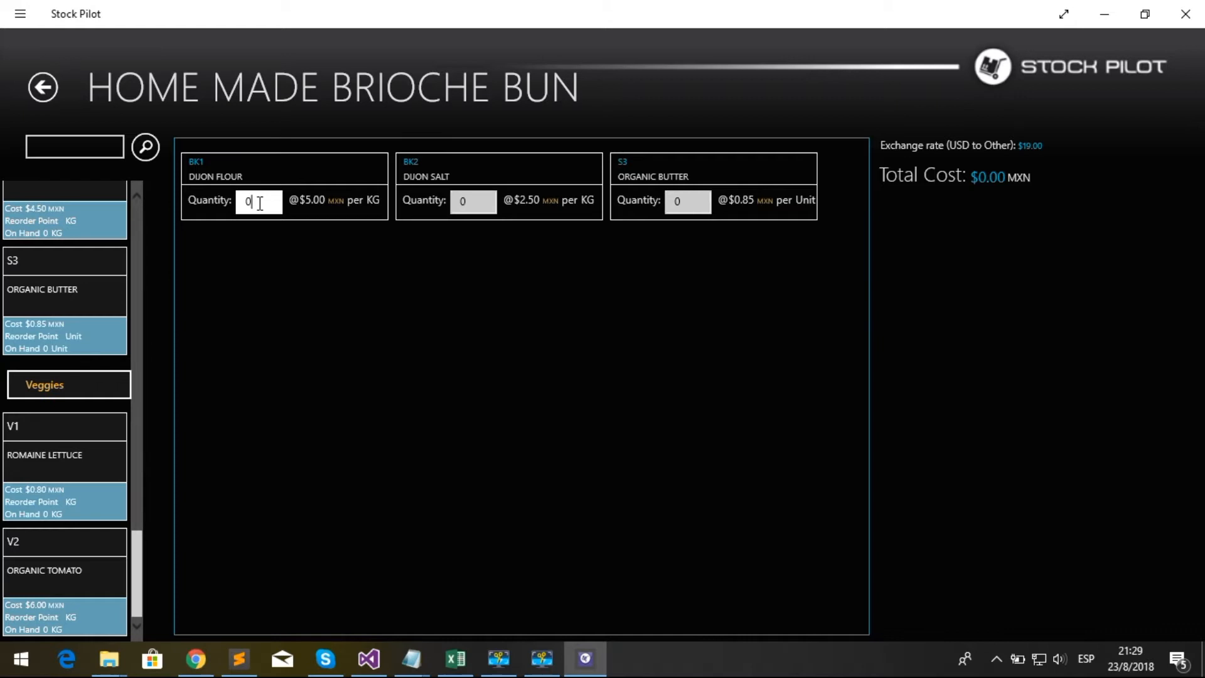
type(".2")
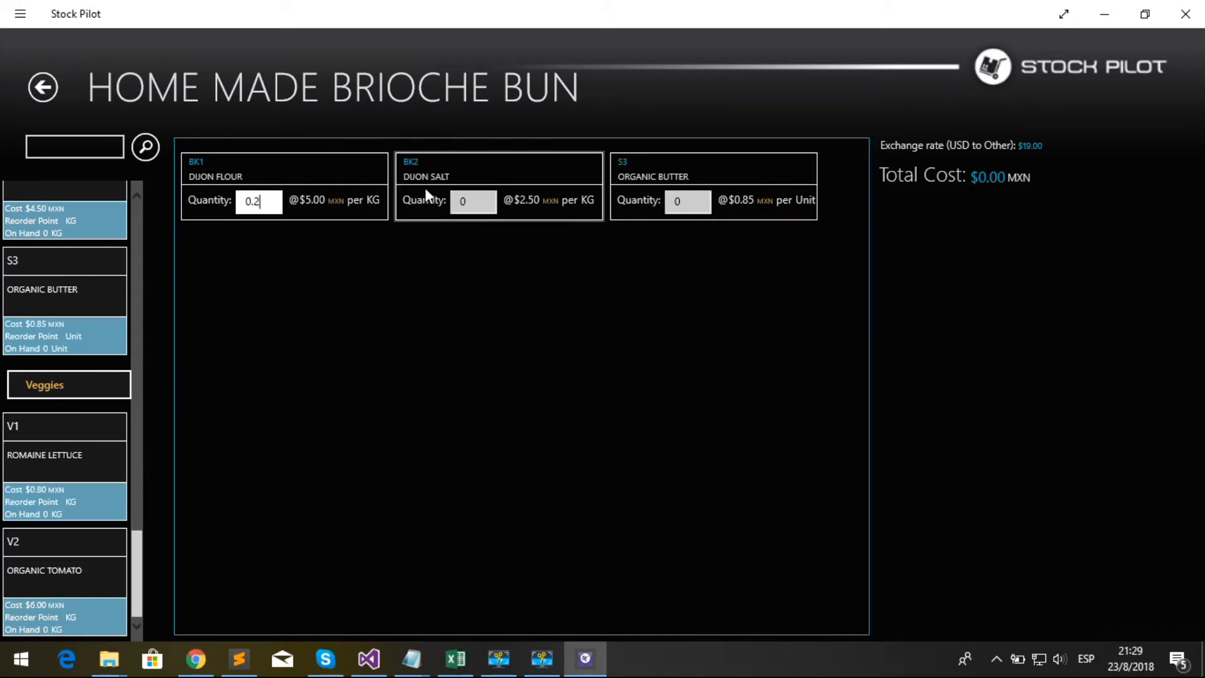
left_click(475, 198)
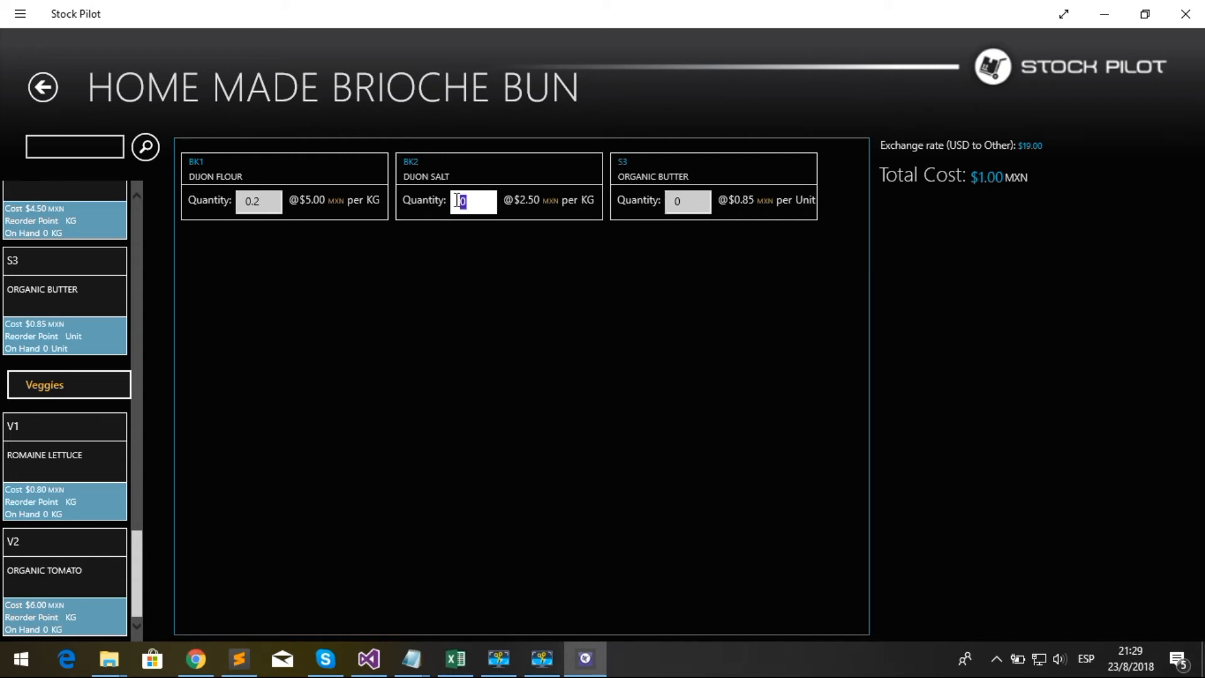
type("0.1")
left_click(665, 203)
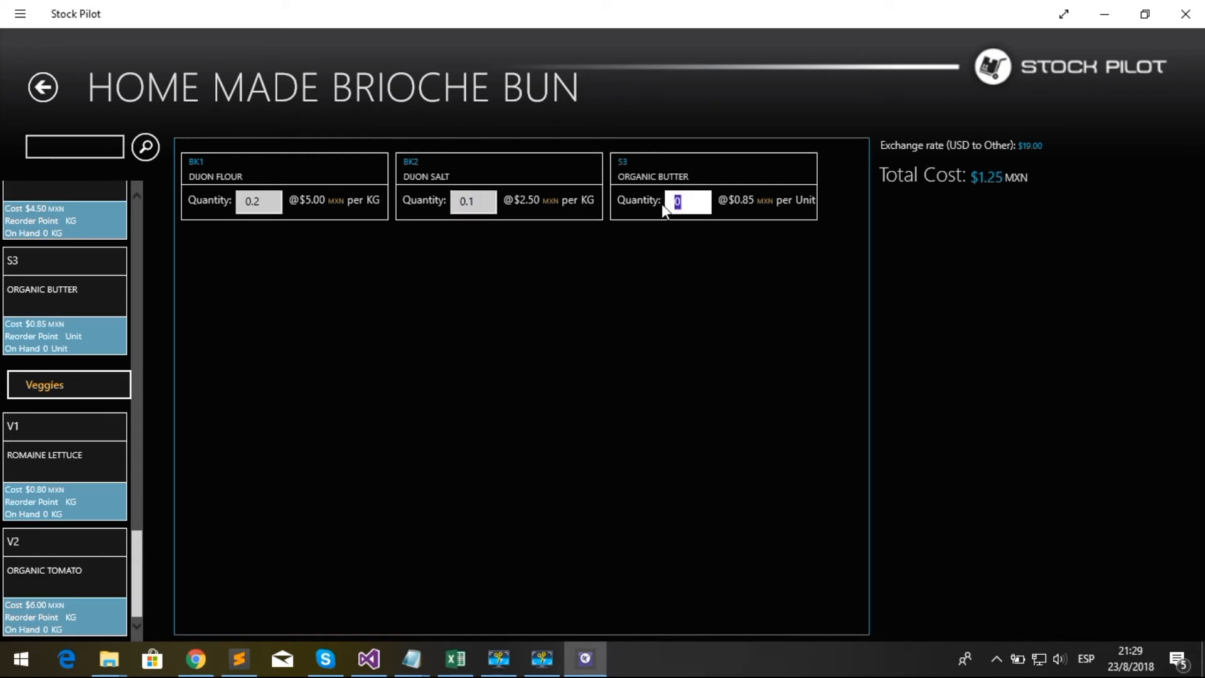
type("0.5")
left_click(690, 267)
- Save the brioche bun's raw material configuration and return to the inventory
right_click(909, 265)
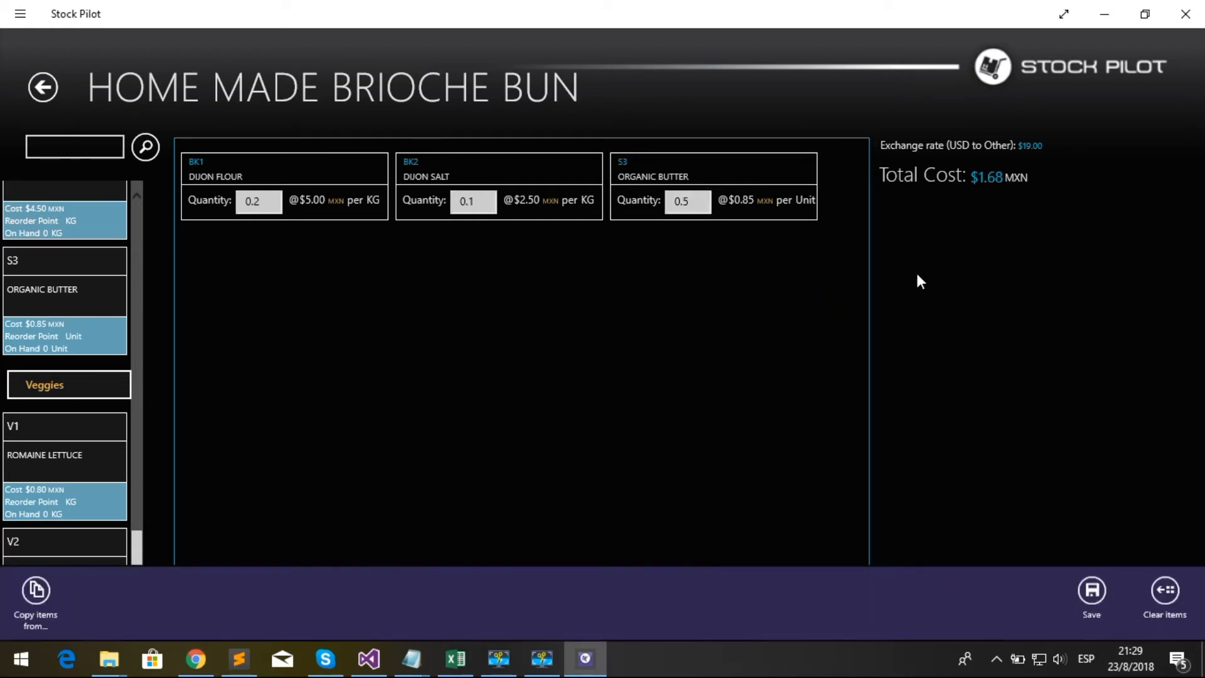
left_click(1093, 591)
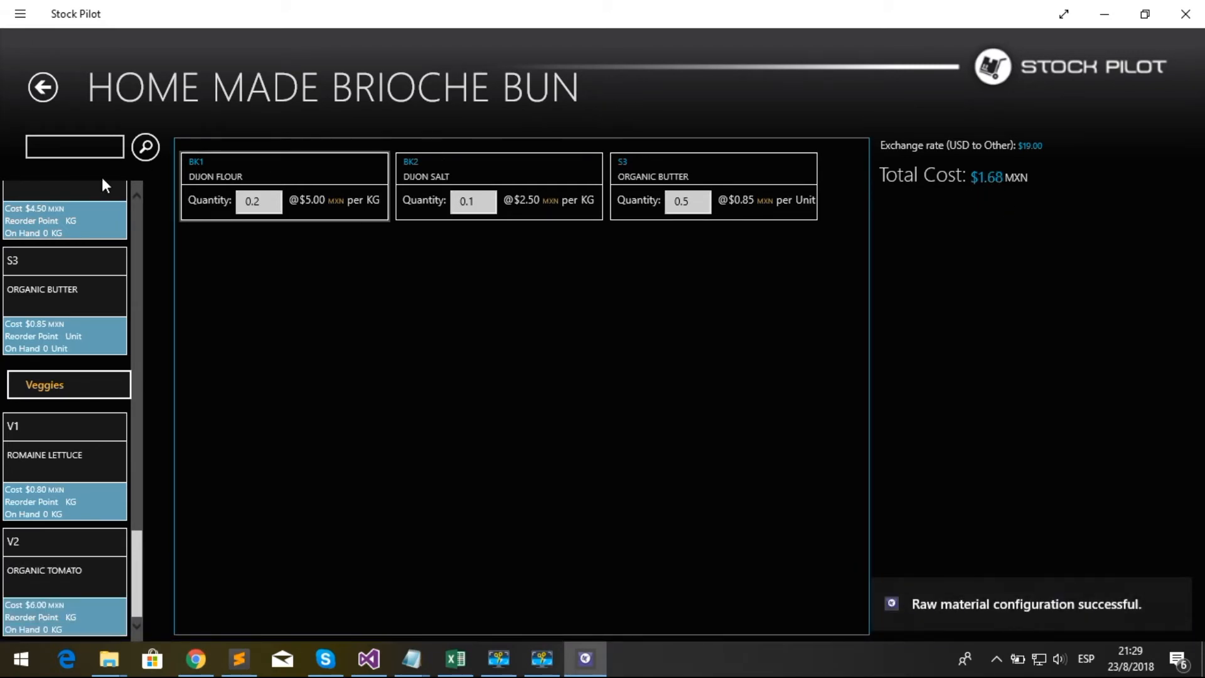
left_click(43, 77)
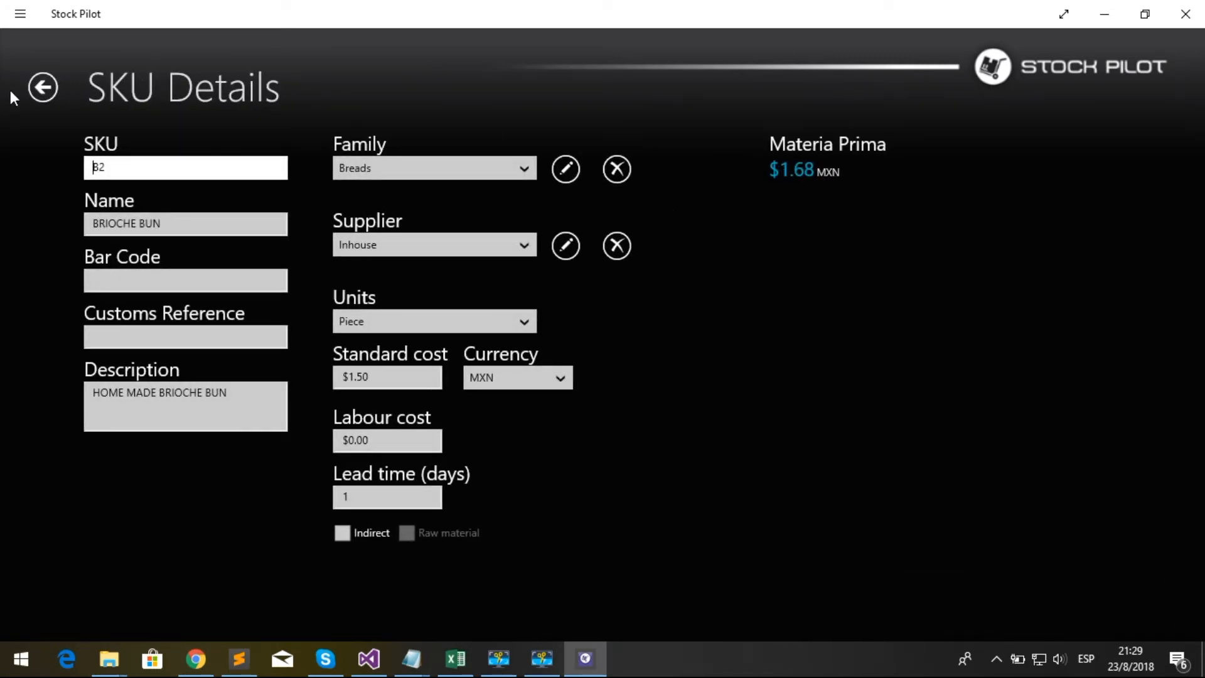
left_click(41, 87)
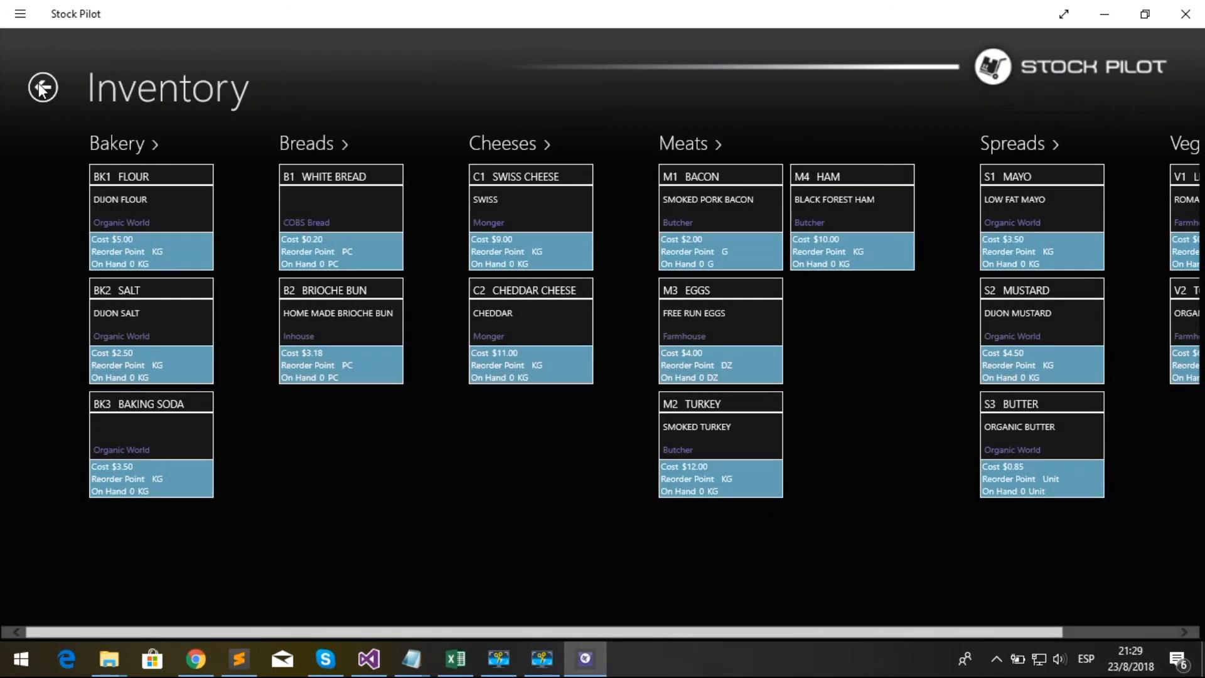
- Switch to Excel, review the BOM sheet and select its Parent SKU column
left_click(455, 658)
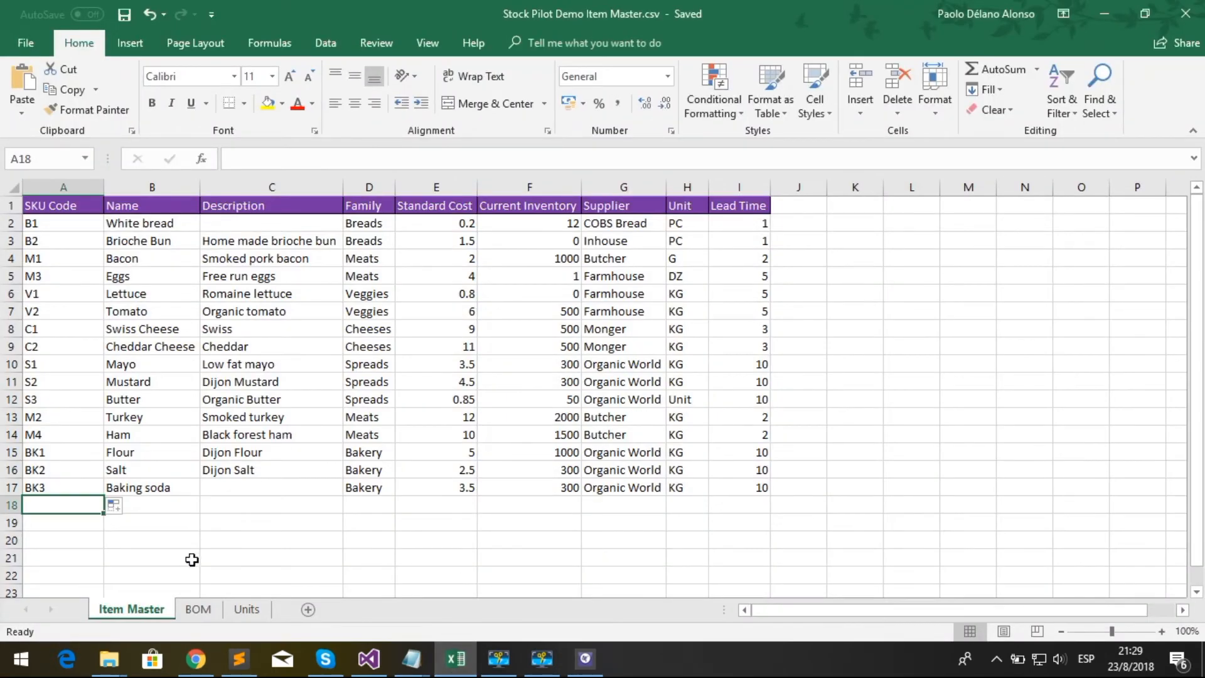
left_click(199, 610)
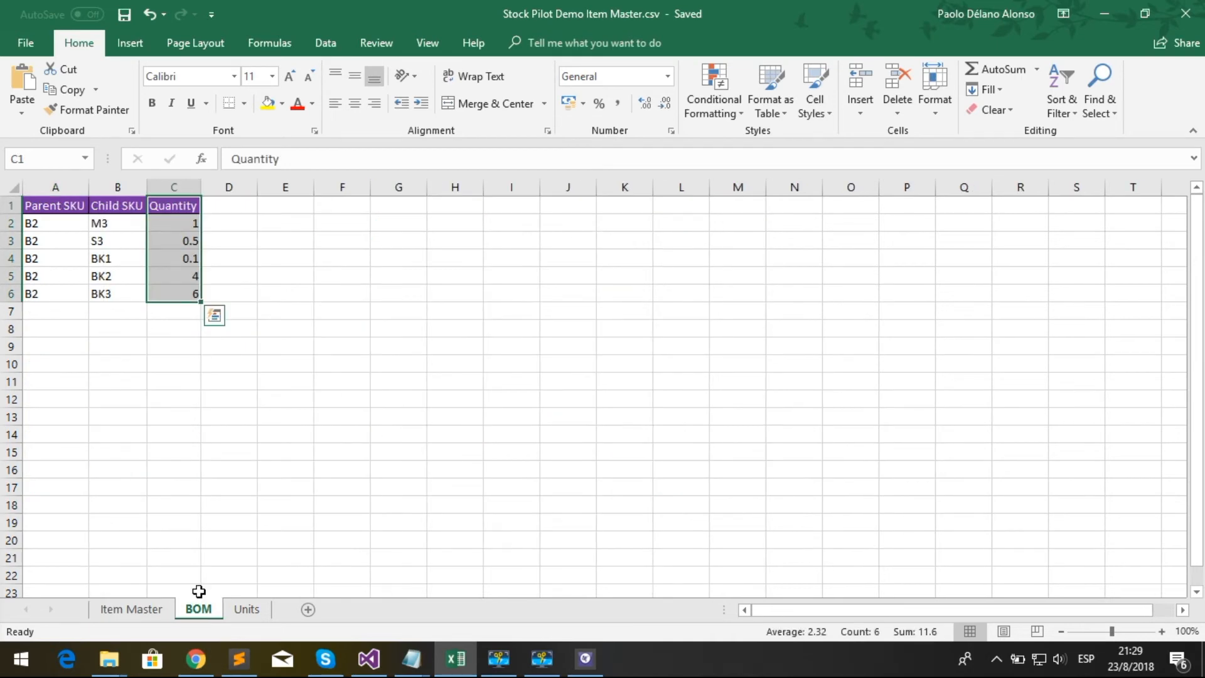
left_click(181, 528)
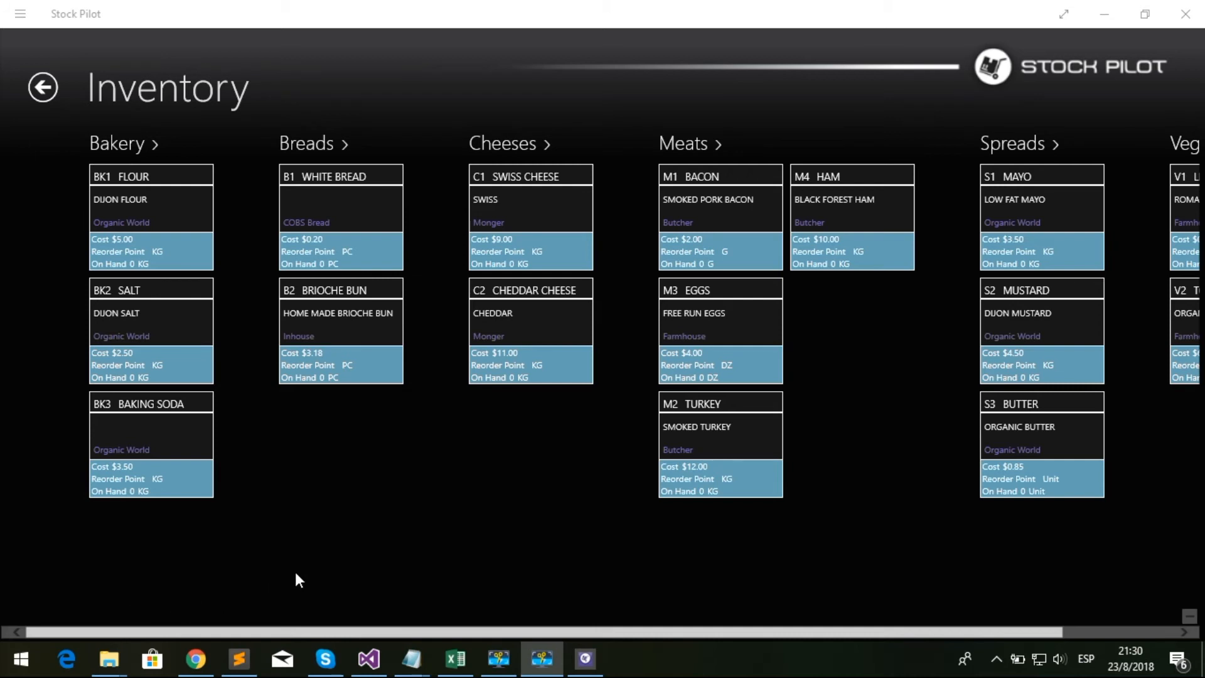
left_click(457, 659)
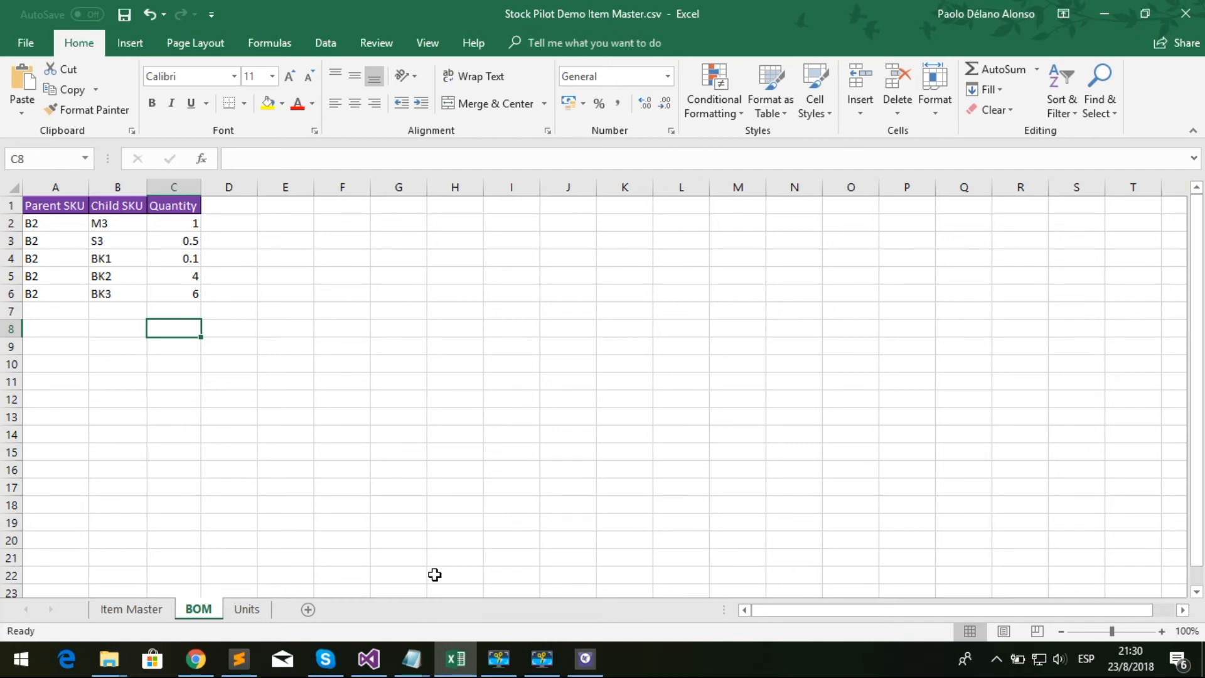
left_click(59, 186)
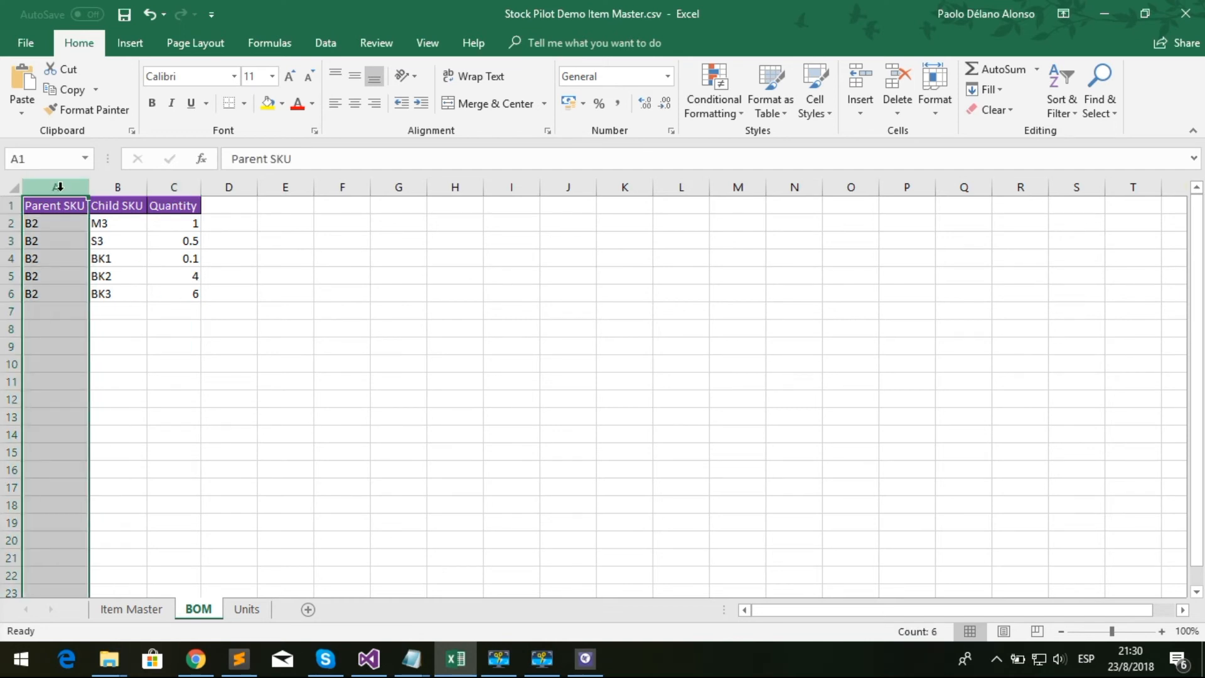
- Review the Child SKU and Quantity columns of the BOM sheet
left_click(118, 186)
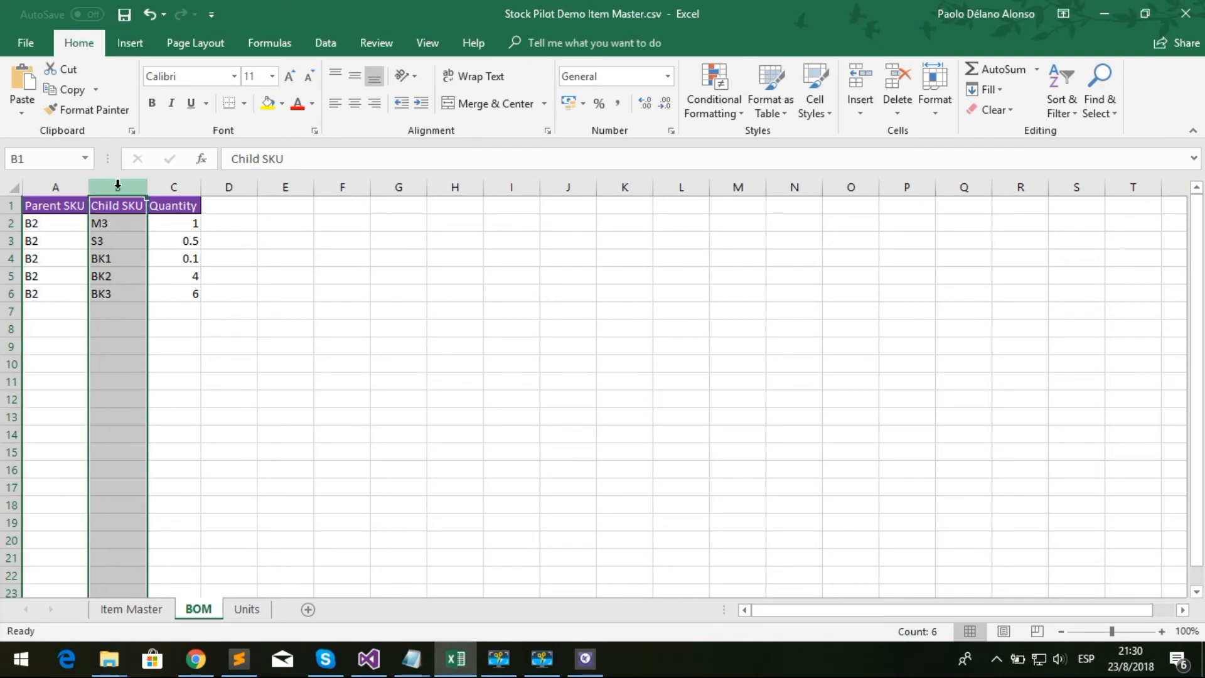
left_click(171, 185)
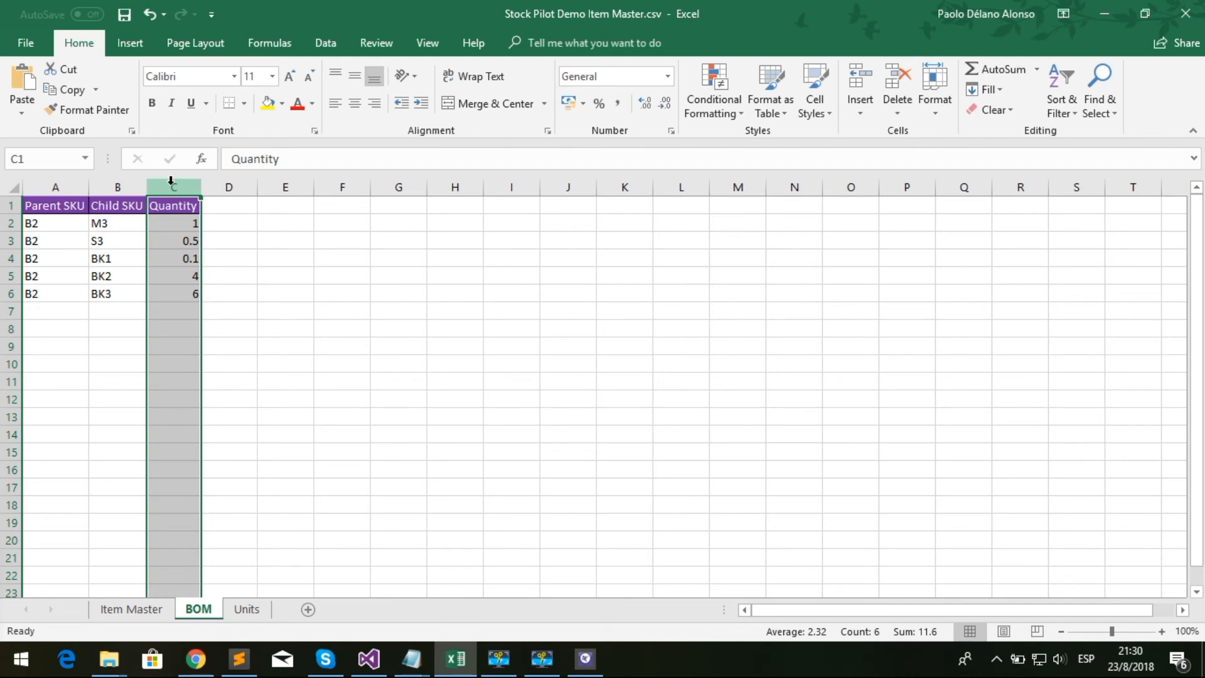
left_click(264, 468)
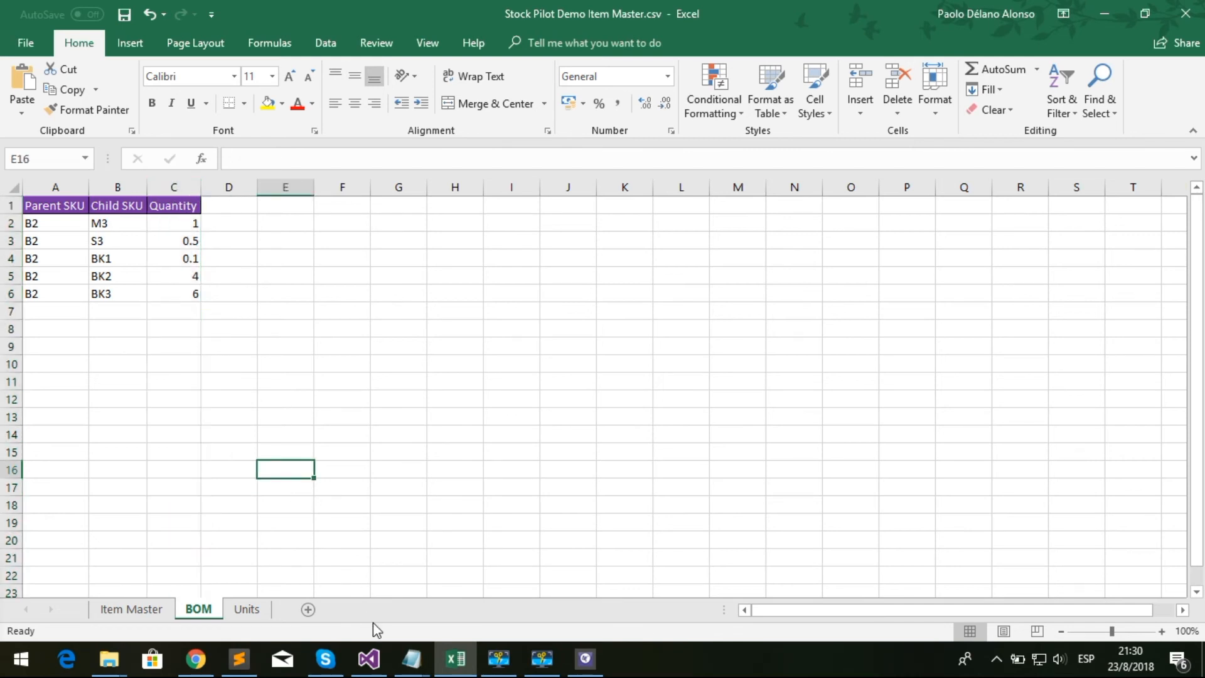
- Switch to Stock Pilot and open the Configuration page of its settings
mouse_move(402, 659)
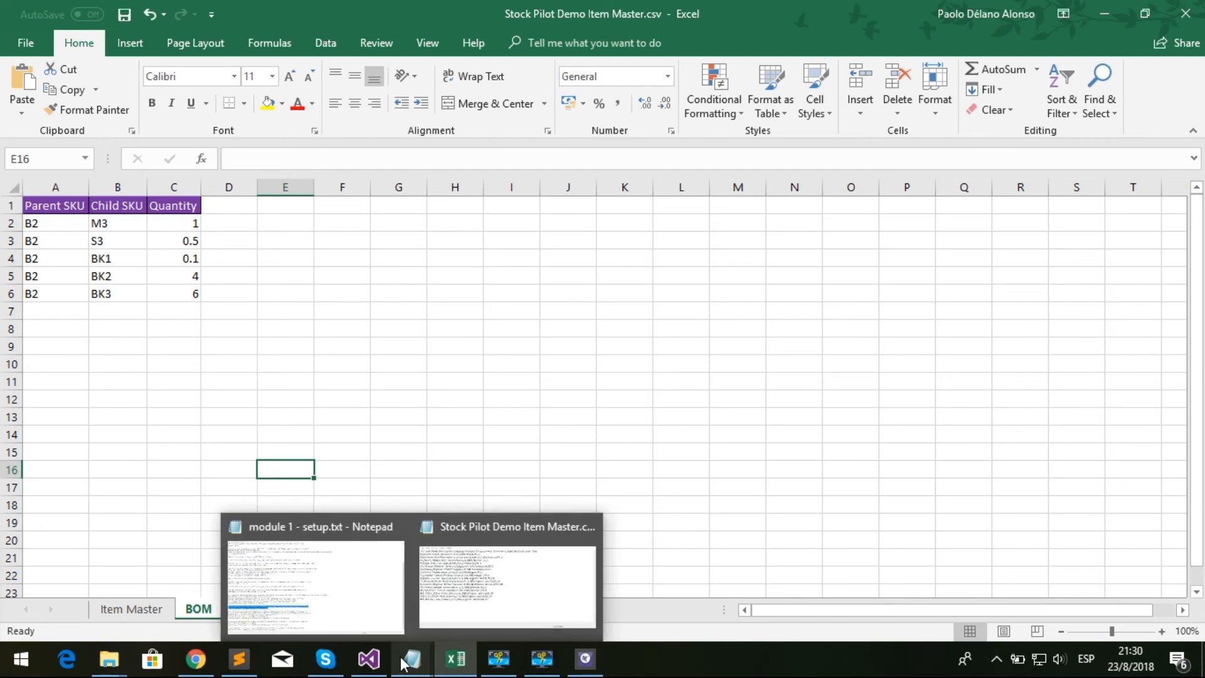
left_click(585, 665)
left_click(20, 24)
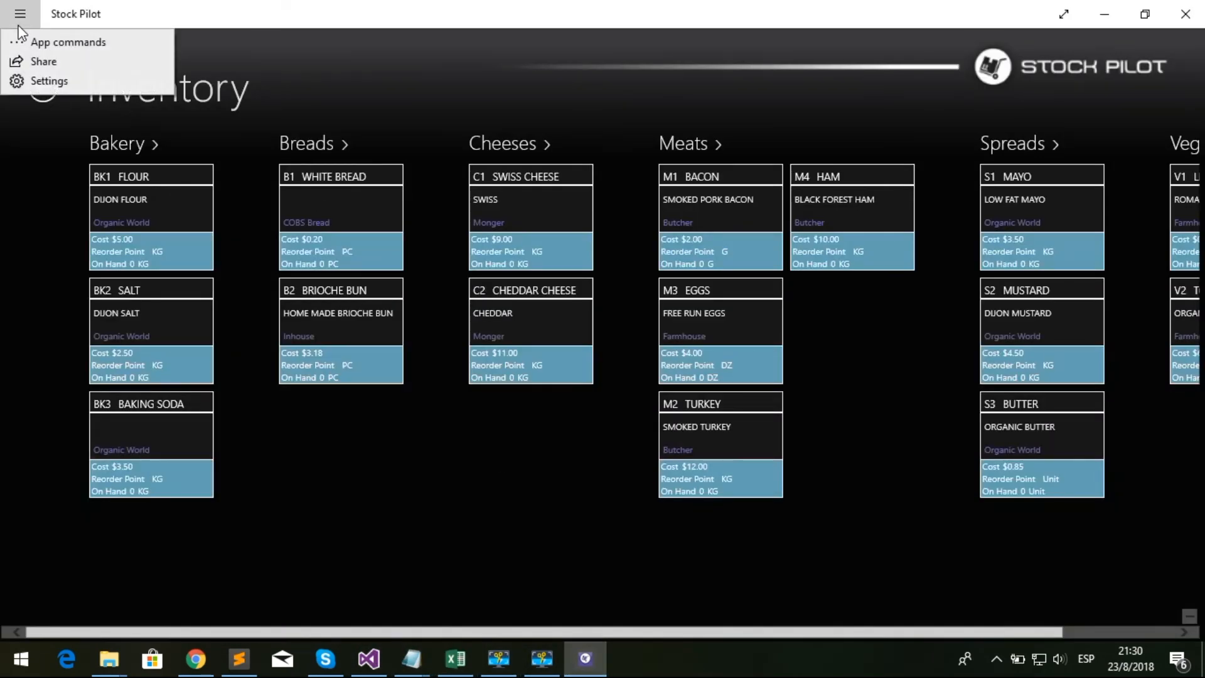
left_click(40, 77)
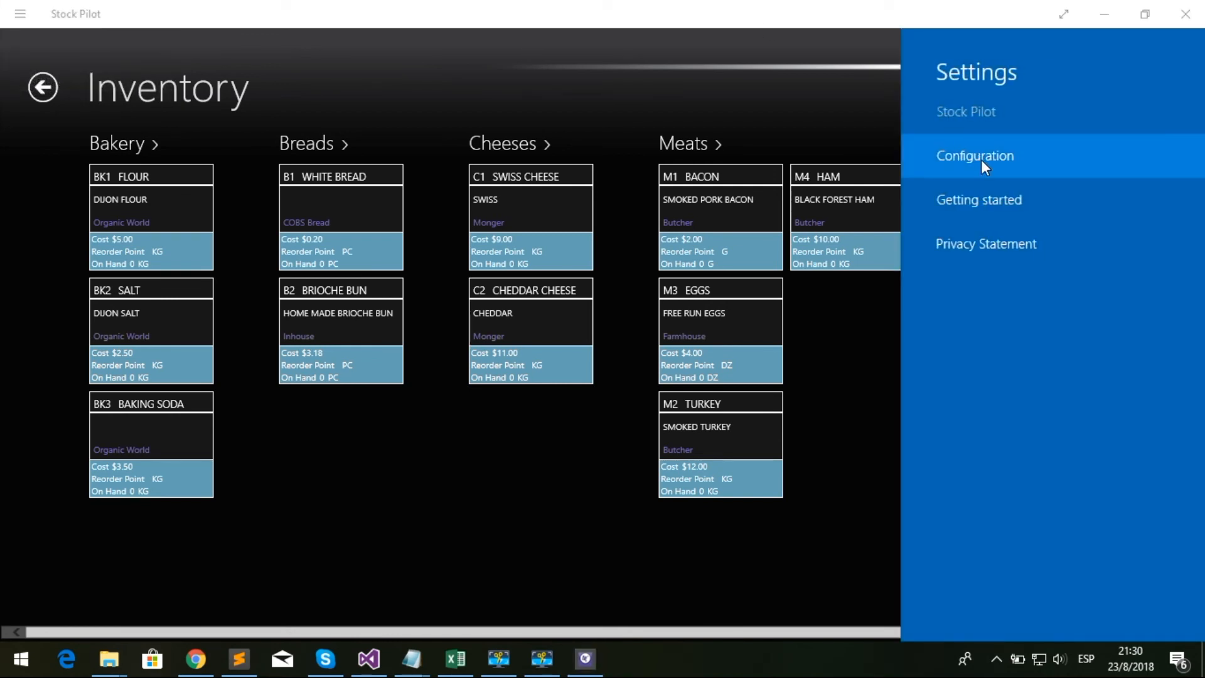
left_click(979, 158)
- Import the bill of materials from Stock Pilot Demo BOM.csv in the Documents folder and return to the home screen
left_click(1152, 184)
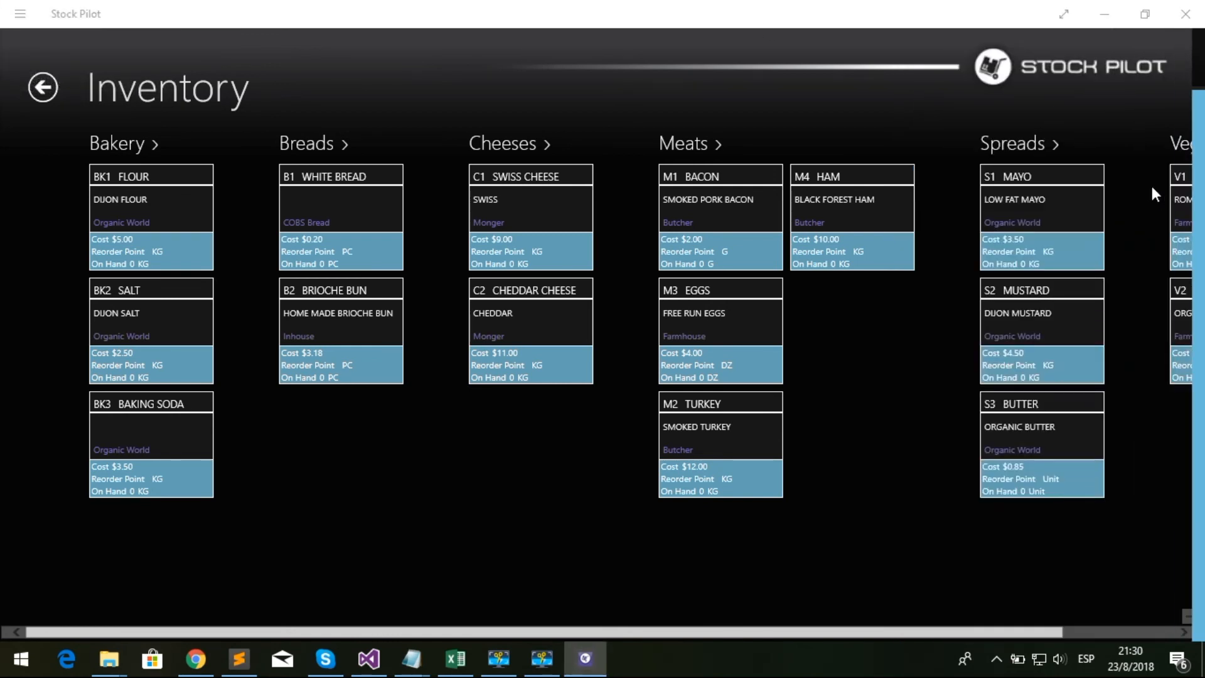
left_click_drag(191, 341, 462, 383)
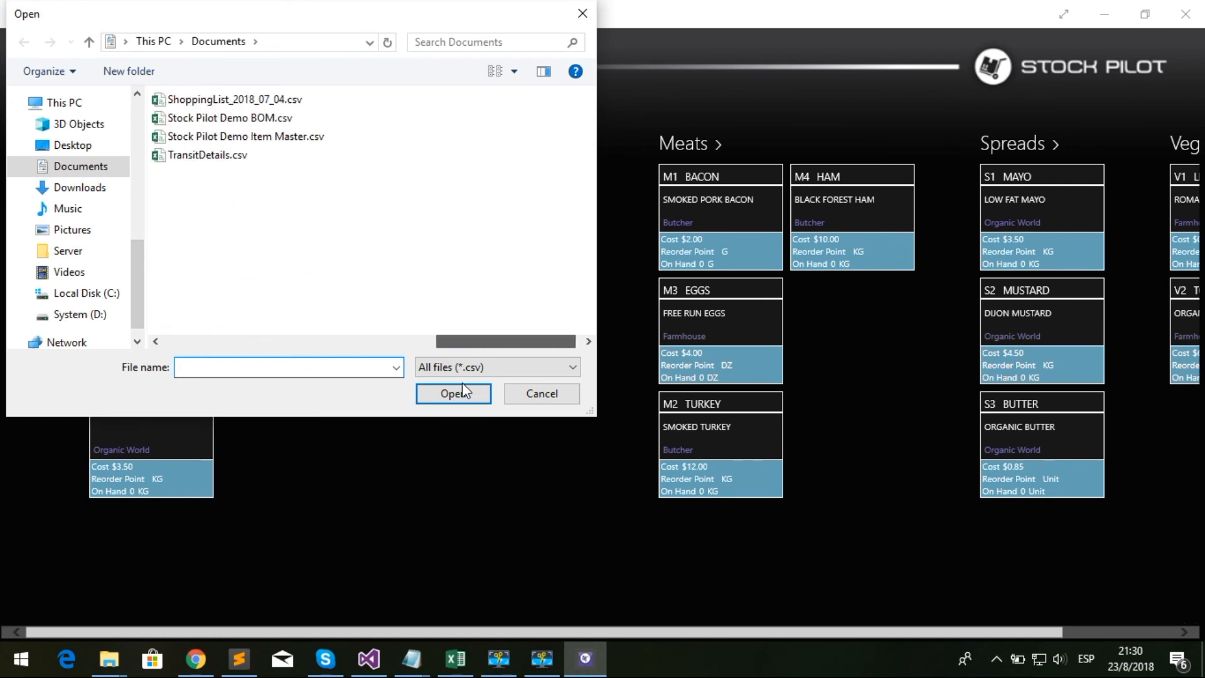
left_click(243, 123)
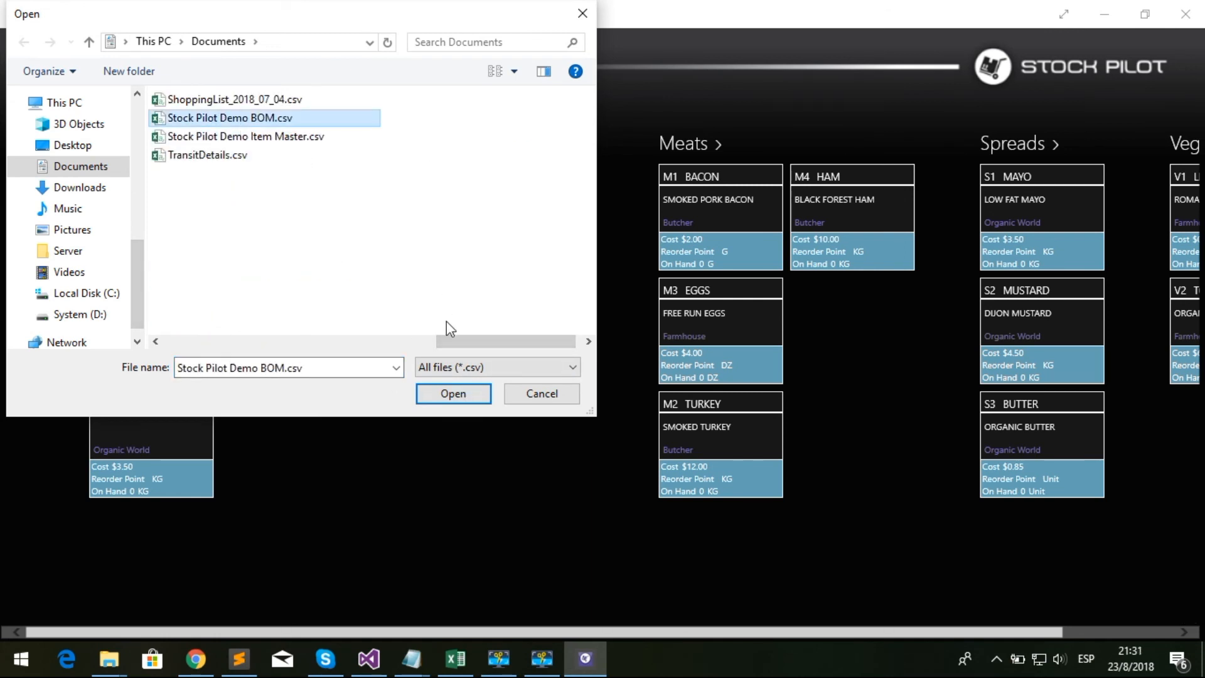
left_click(453, 398)
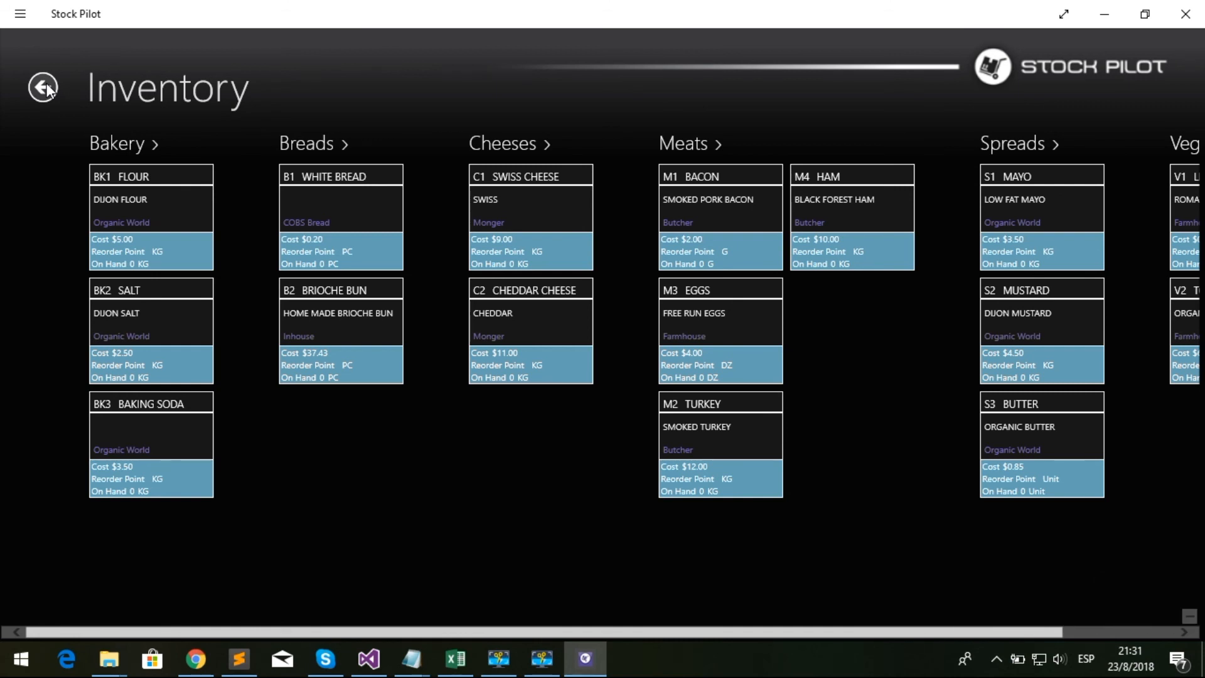
left_click(45, 86)
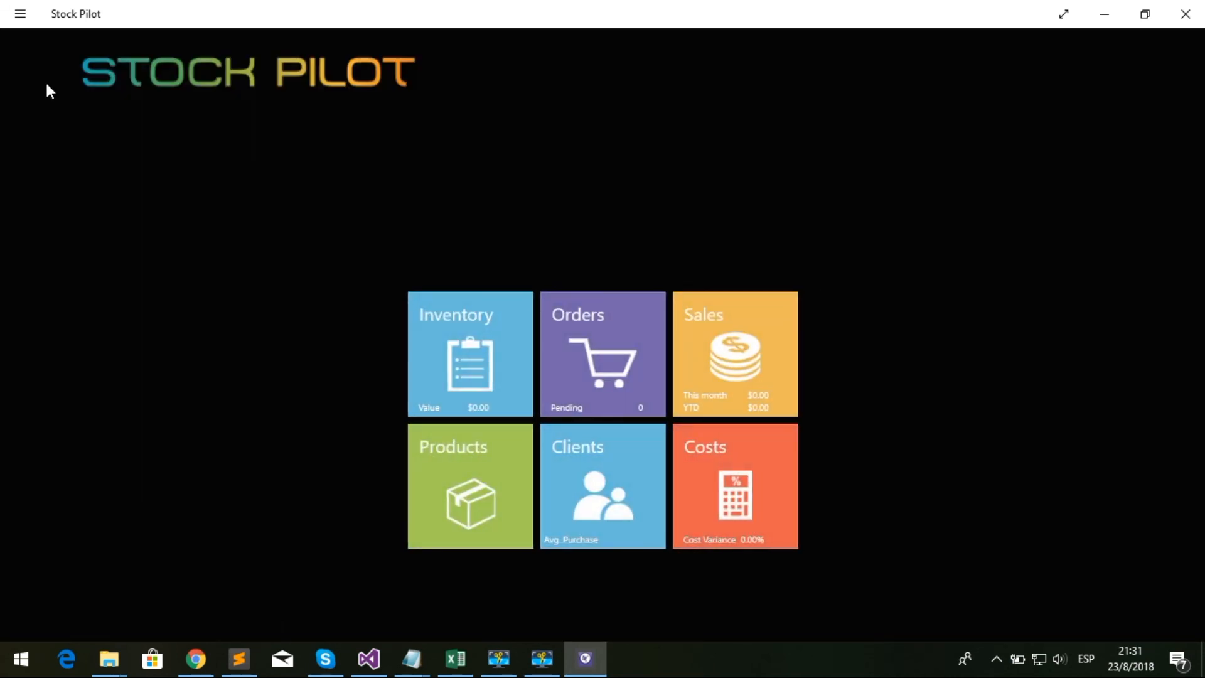